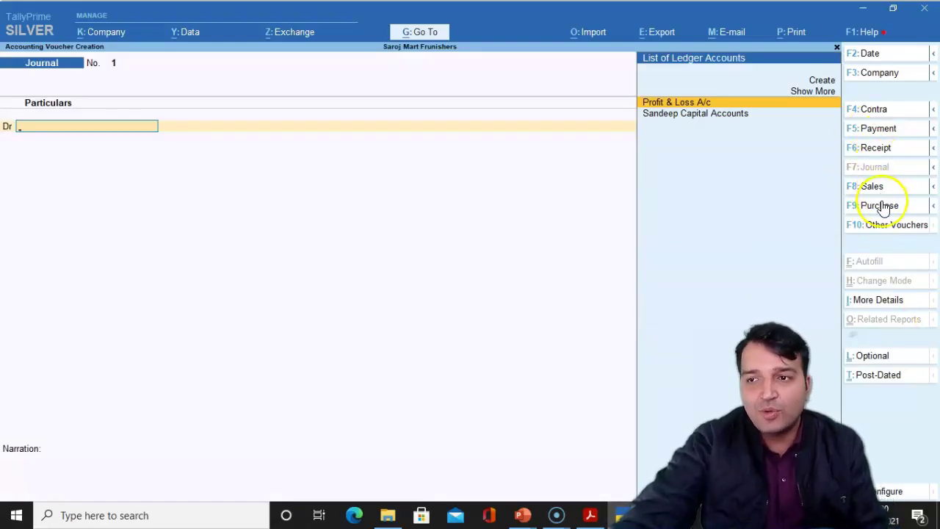
Review the list of other voucher types and the voucher configuration options, closing each without changes
left_click(882, 227)
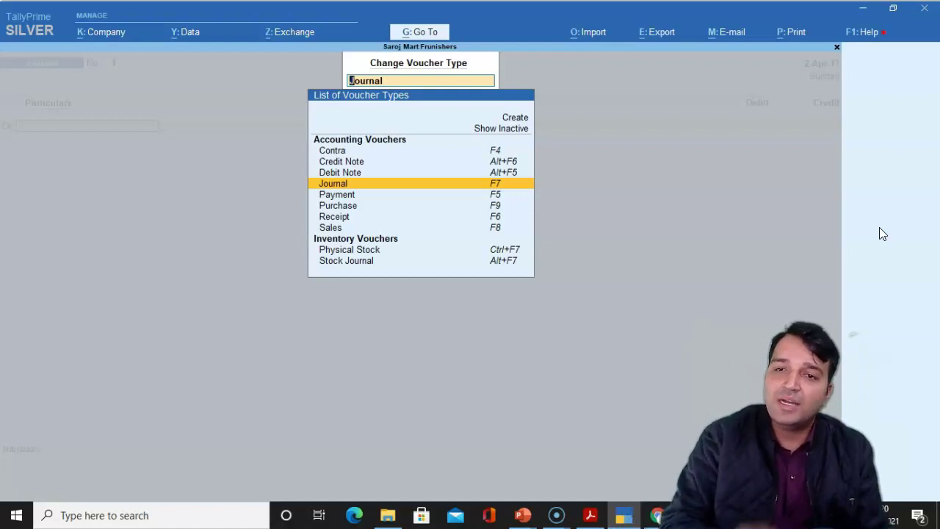
key("Escape")
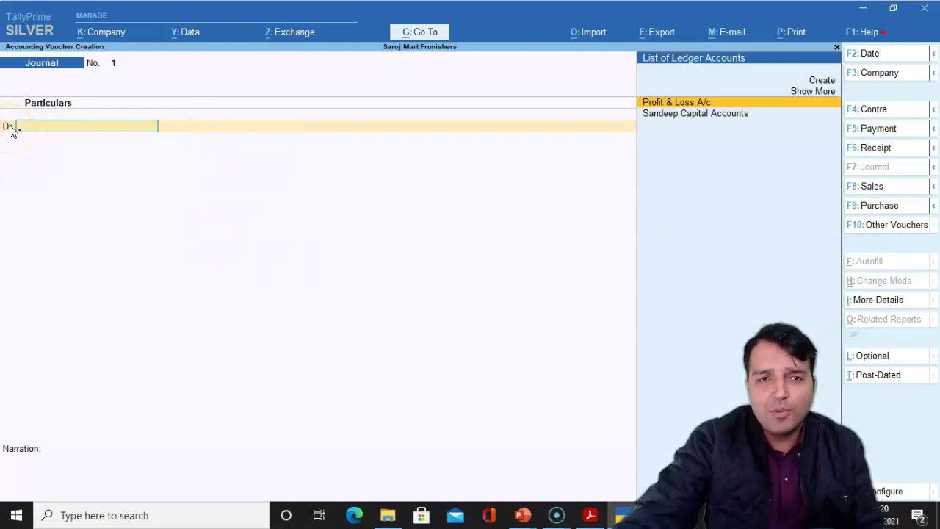
left_click(878, 493)
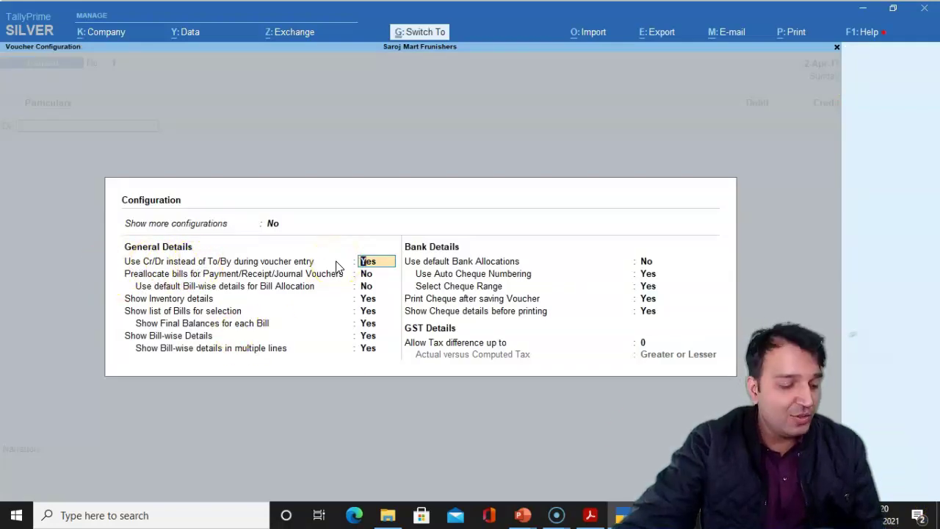
key("Escape")
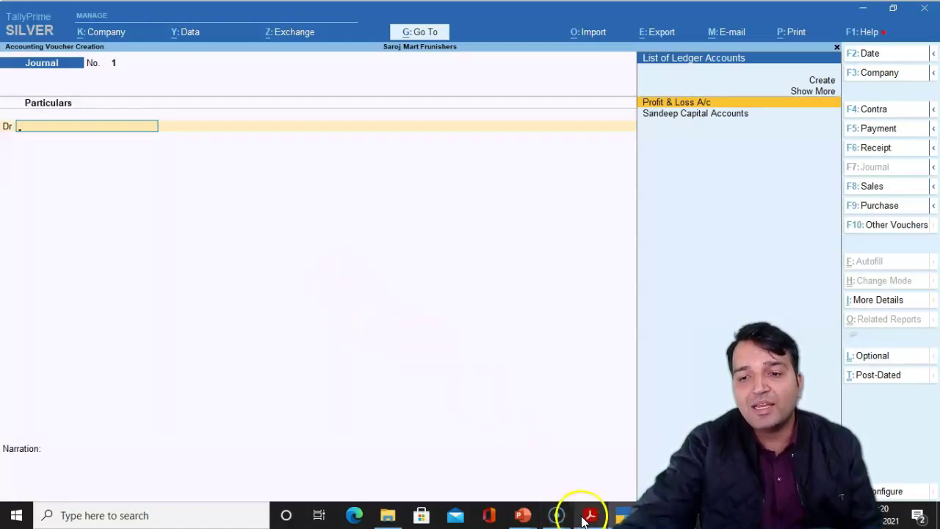
mouse_move(527, 520)
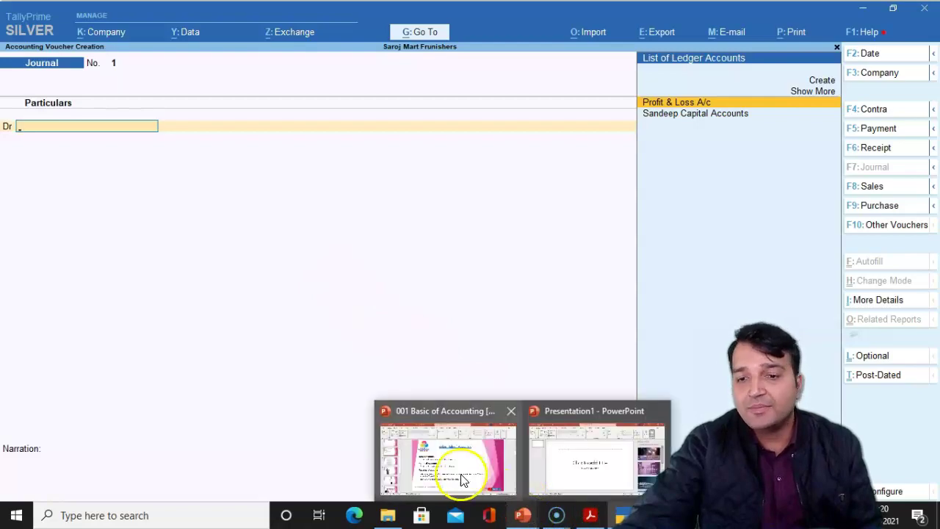
left_click(598, 472)
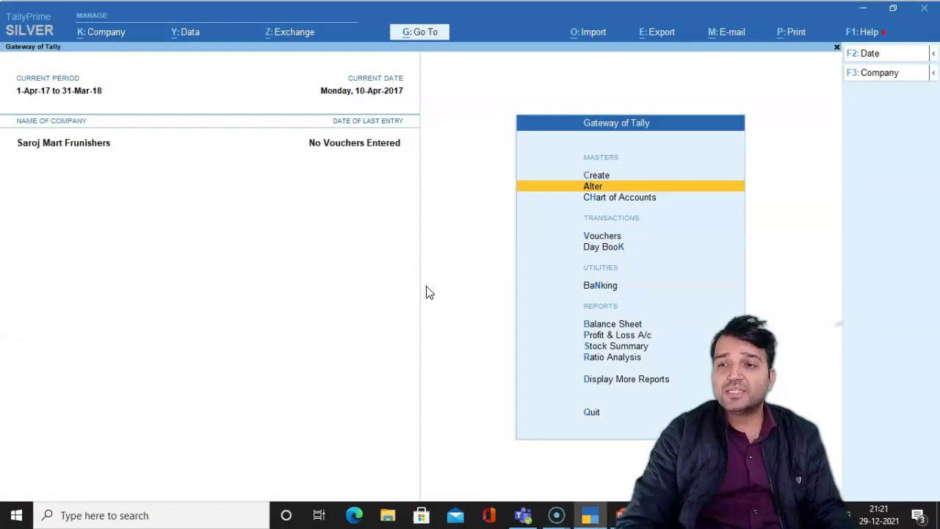
Open the accounting voucher creation screen from the Gateway of Tally
key("Down")
key("Down")
key("Down")
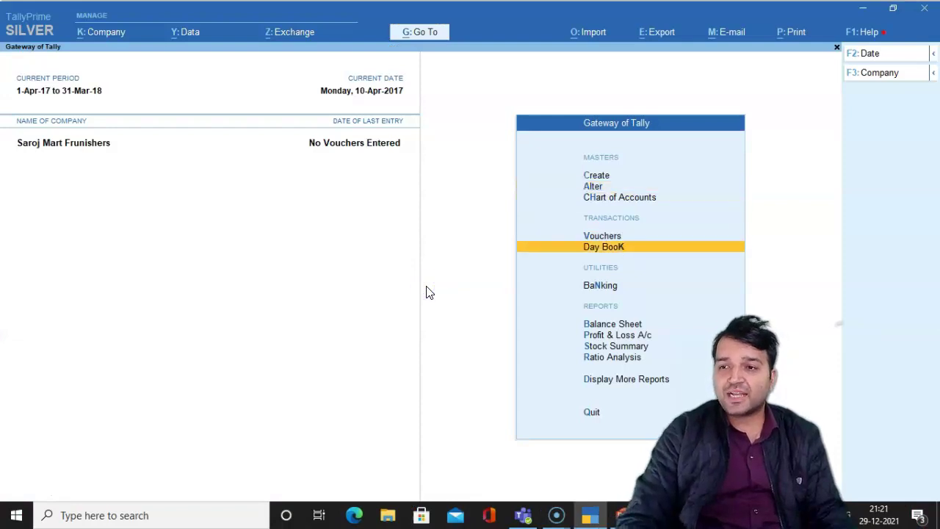
key("Up")
key("Return")
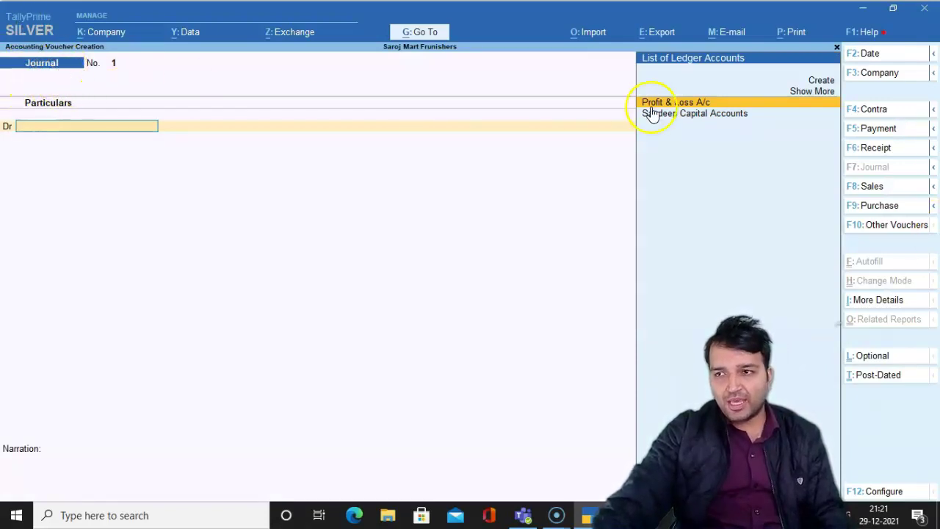
Look at the Payment and Receipt voucher forms and return to the Journal voucher
left_click(869, 130)
left_click(868, 151)
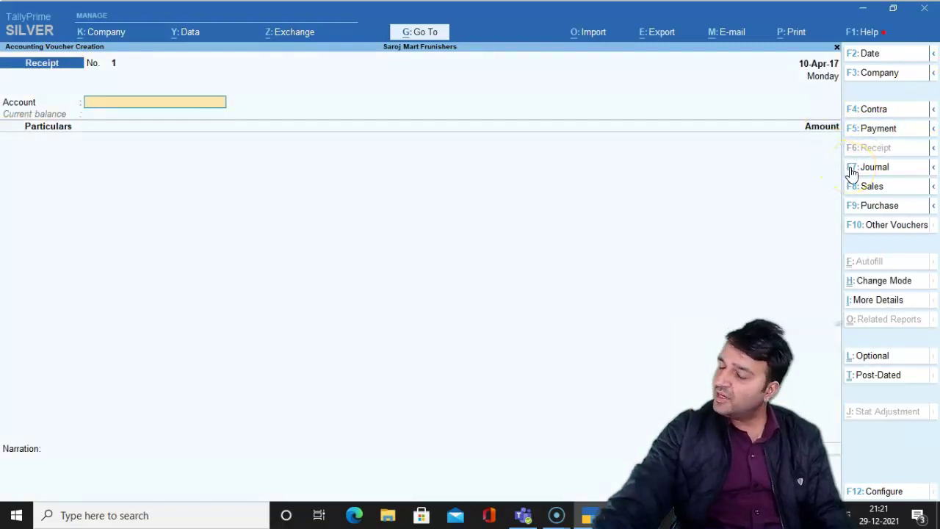
left_click(852, 169)
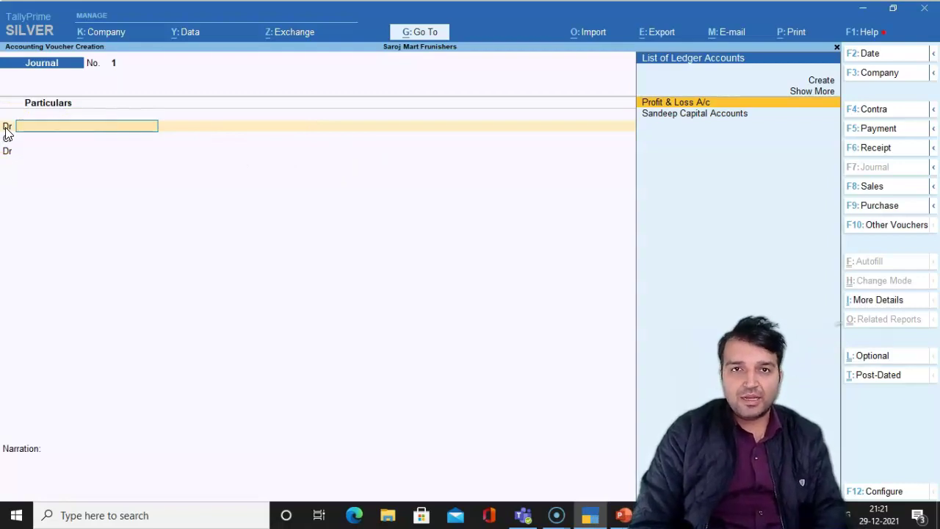
left_click(84, 100)
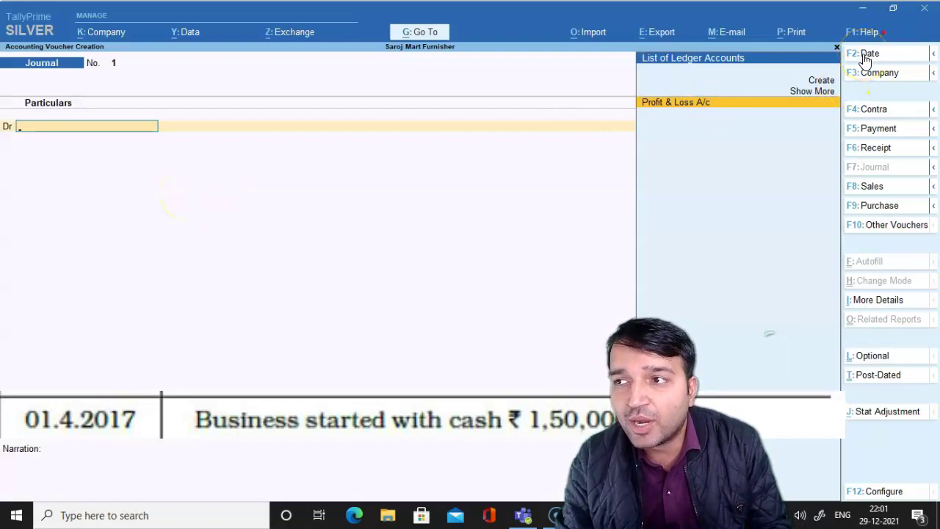
Set the journal voucher's date to 01.04.2017
left_click(865, 55)
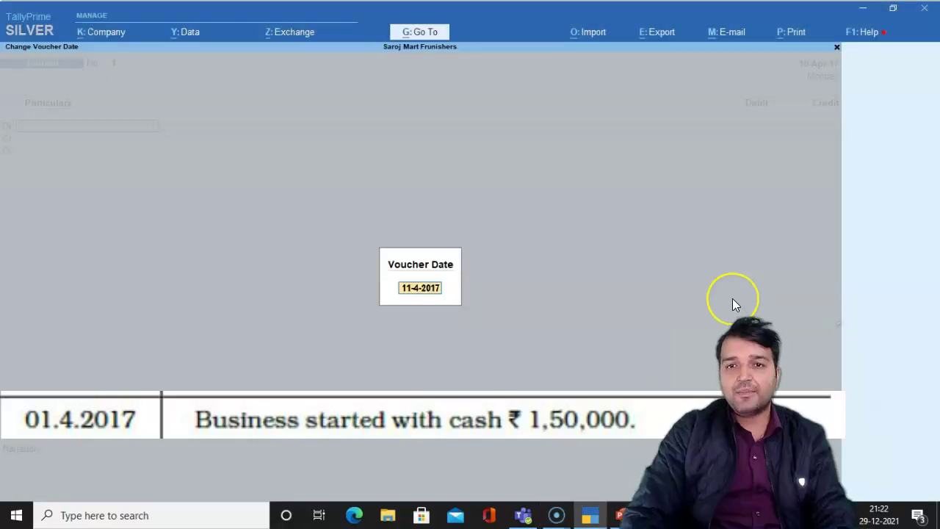
type("01.04")
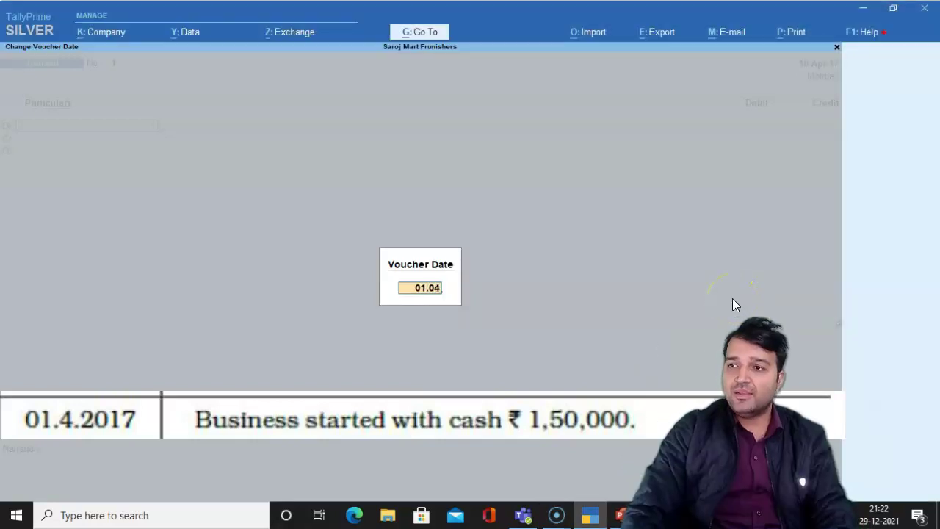
type(".2017")
key("Return")
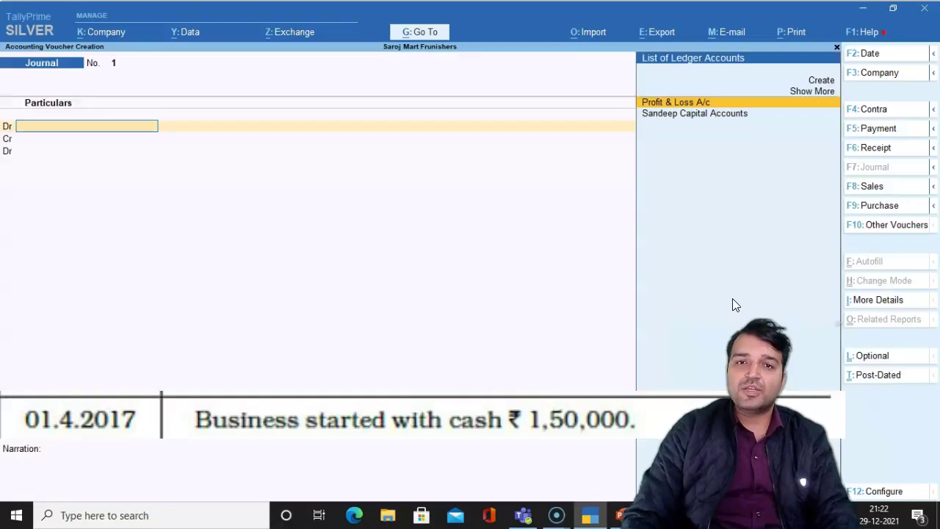
Debit the Cash ledger with 1,50,000 on the first line of the journal voucher
type("Cas")
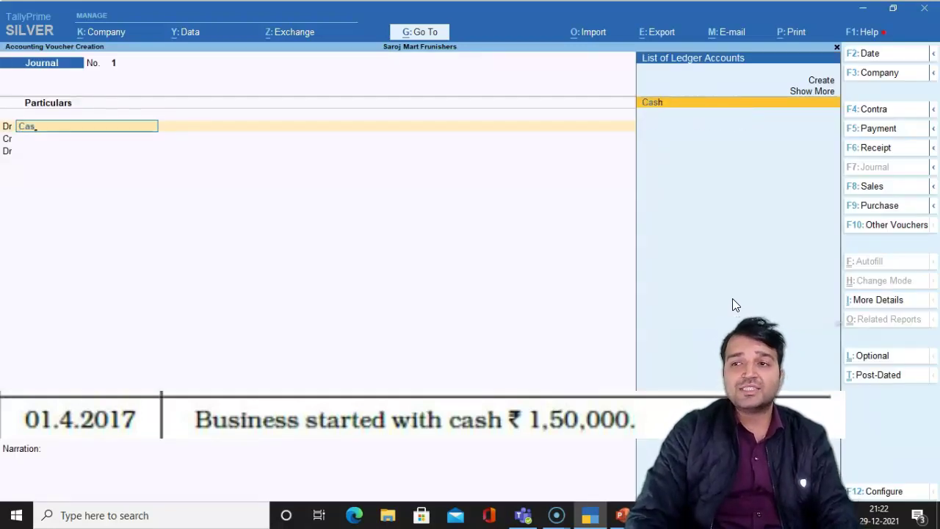
key("Return")
type("1,50,000")
key("Return")
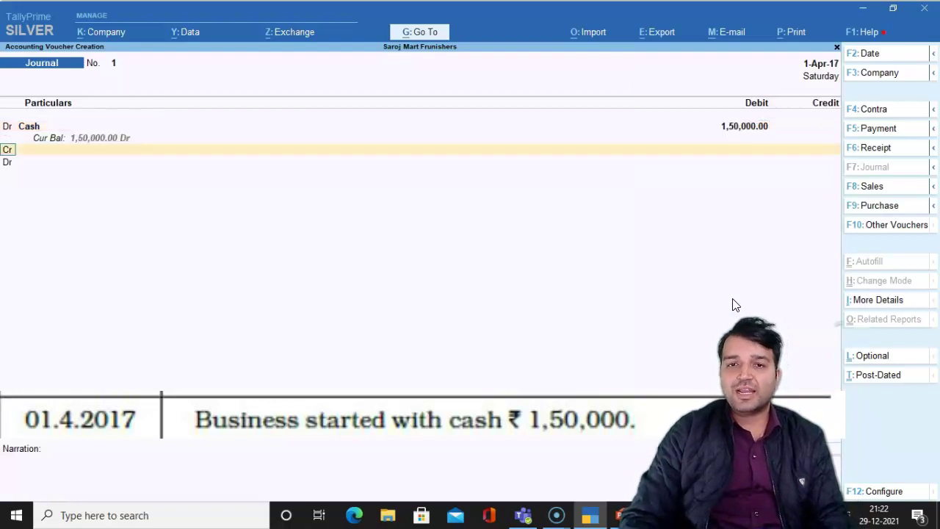
Credit the owner's capital account with 1,50,000 on the second line of the journal voucher
key("Return")
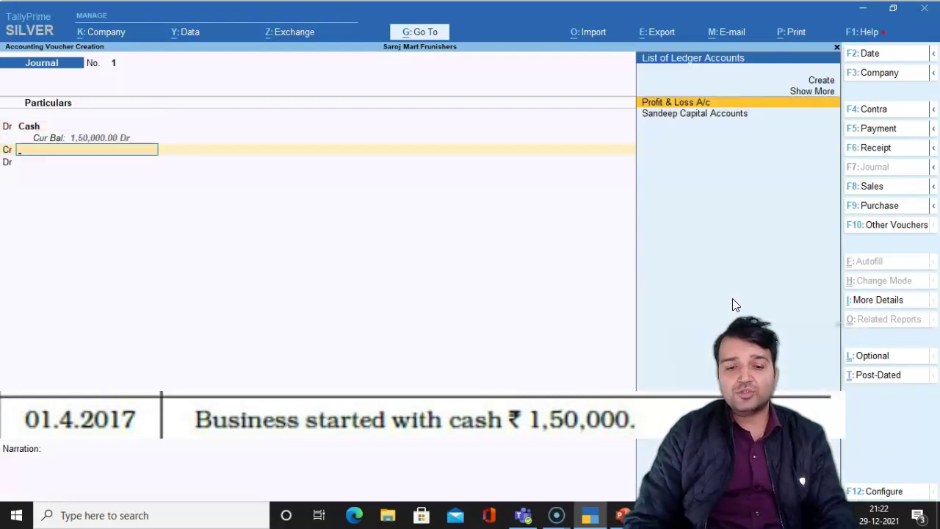
type("Sand")
key("Return")
type("1,50,000")
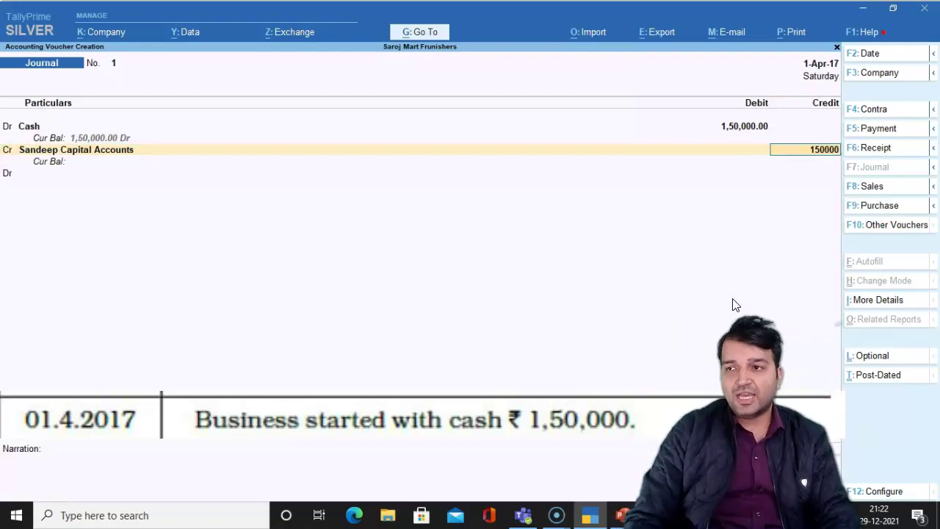
key("Return")
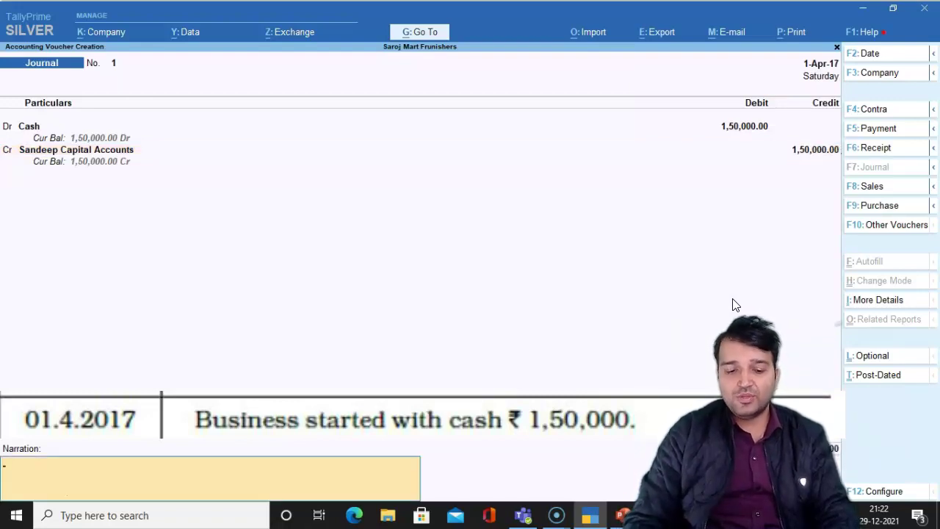
Add a narration stating that cash was received as capital, and save the journal voucher
type("being cash re")
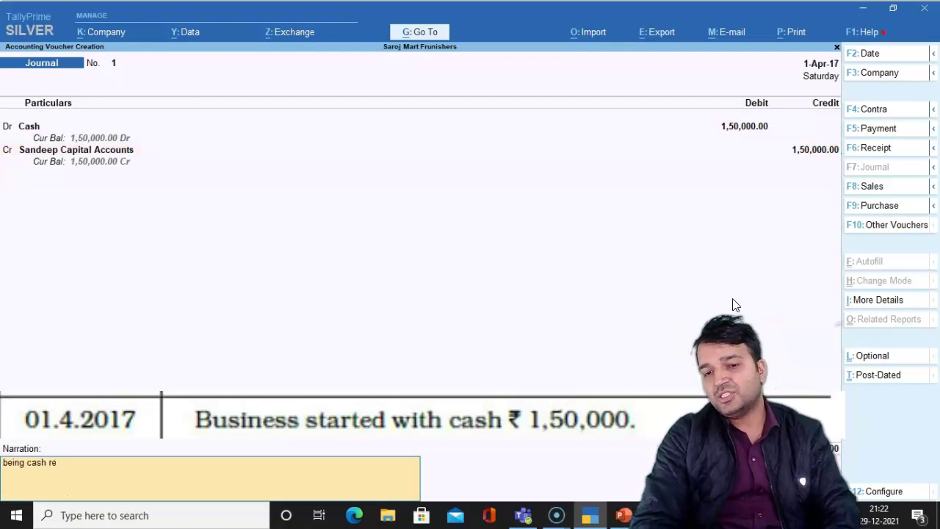
type("ceived as capp")
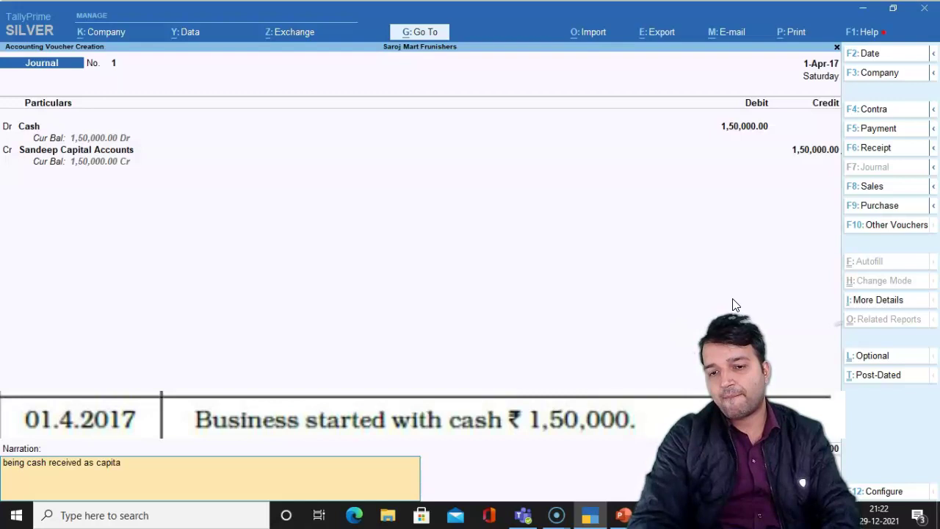
key("Return")
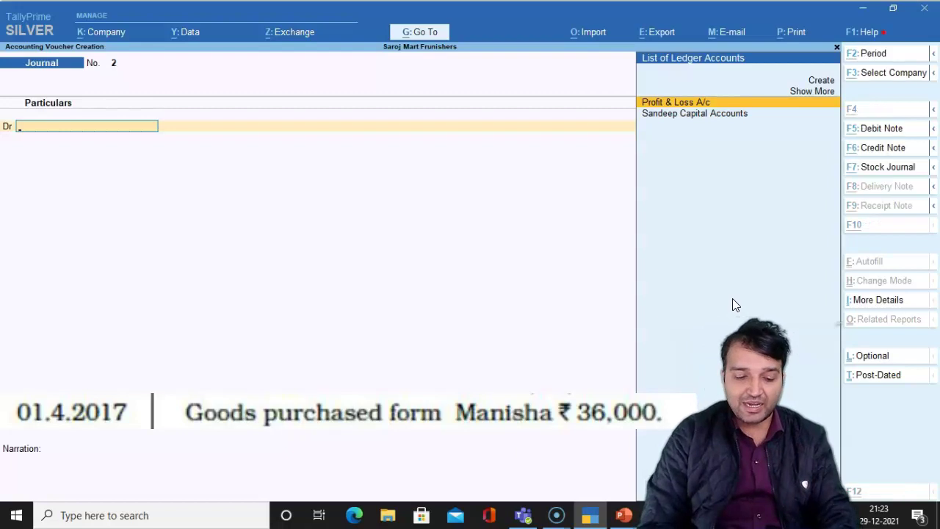
Create a ledger named Puchase A/c under Purchase Accounts and debit it with 36000 in the second journal voucher
key("alt+c")
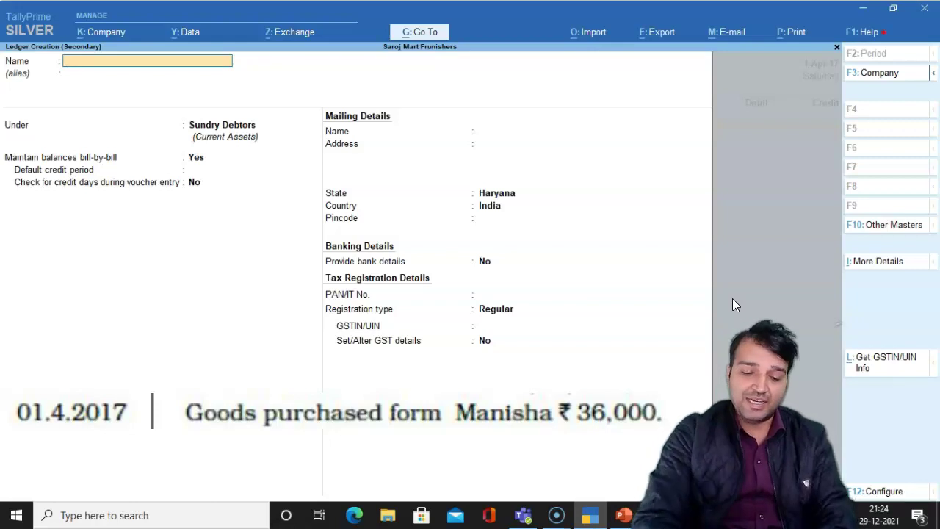
type("Pucha")
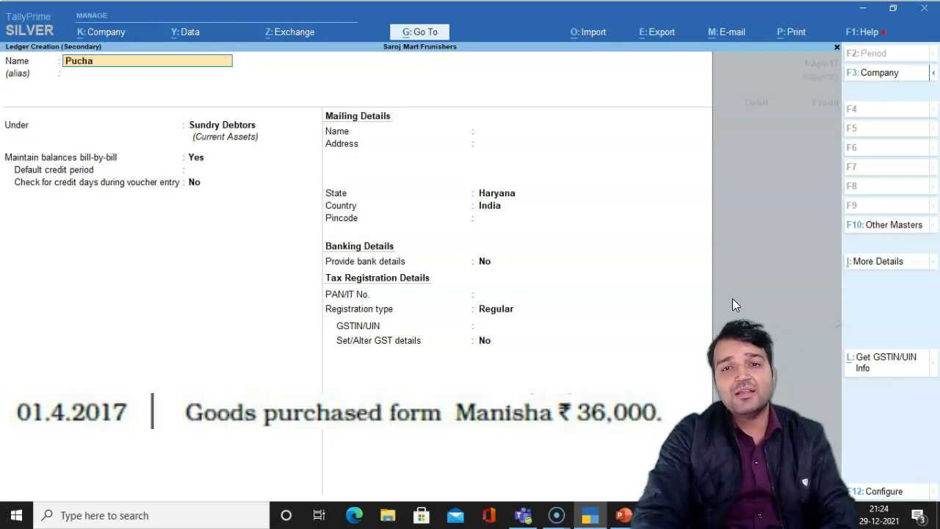
type("se A/c")
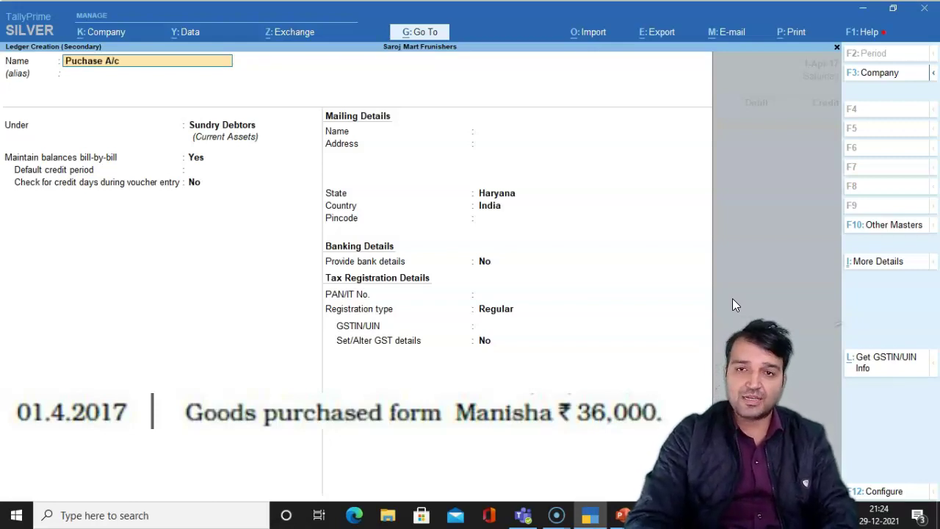
key("Return")
type("pur")
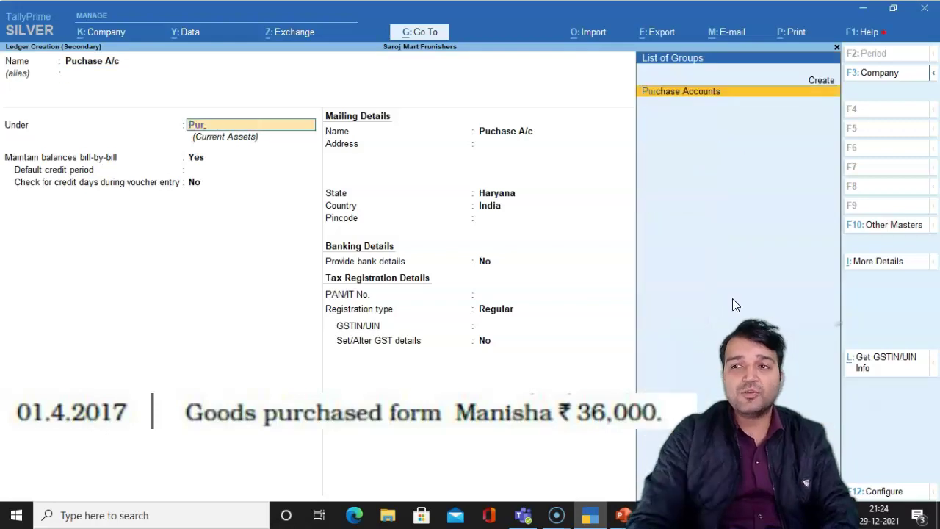
key("Return")
key("ctrl+a")
key("Escape")
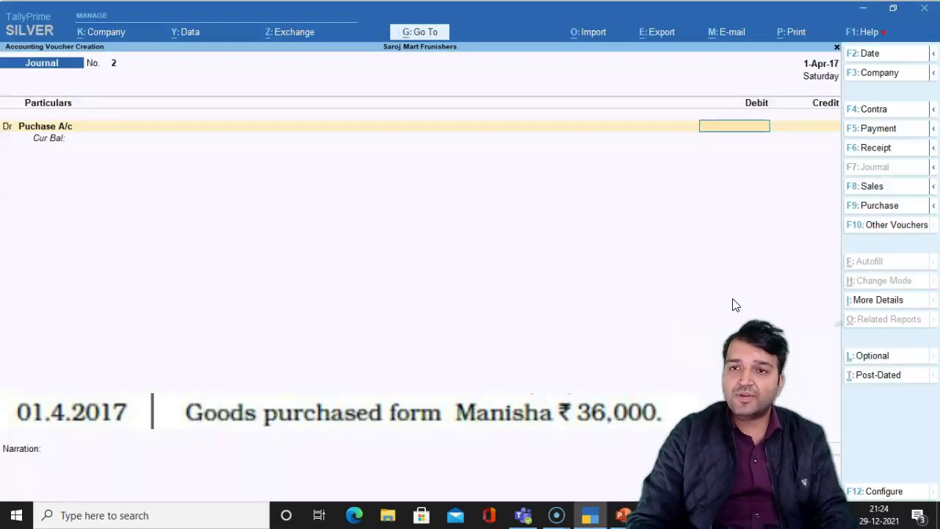
type("36000")
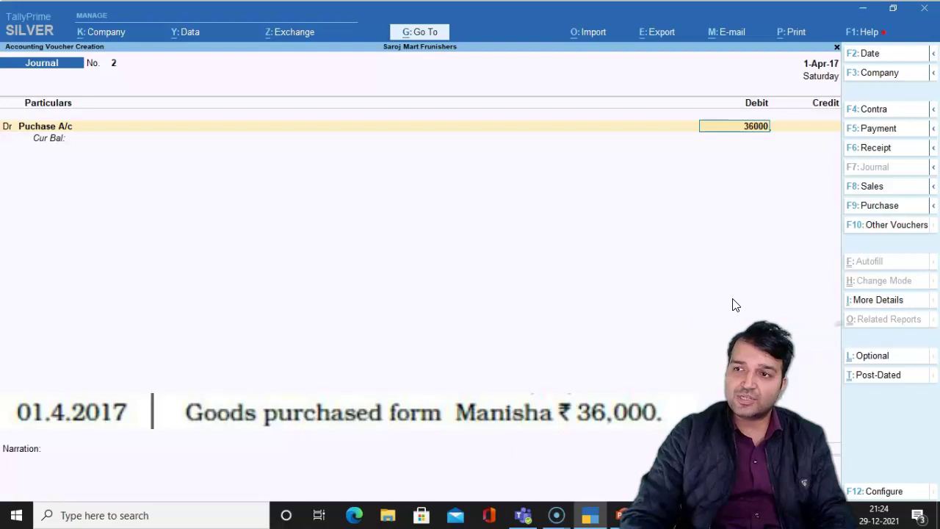
key("Return")
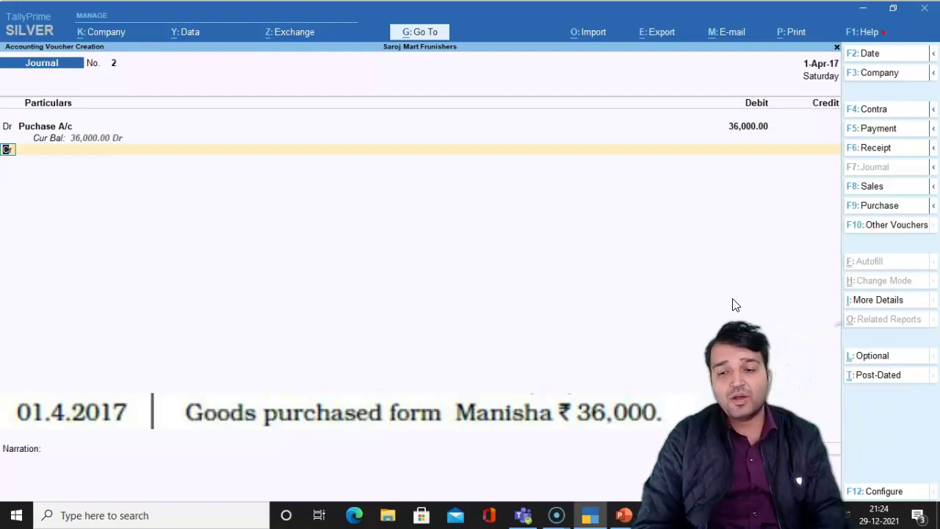
Go back to the voucher's debit line and open the Puchase A/c ledger for alteration
key("BackSpace")
key("BackSpace")
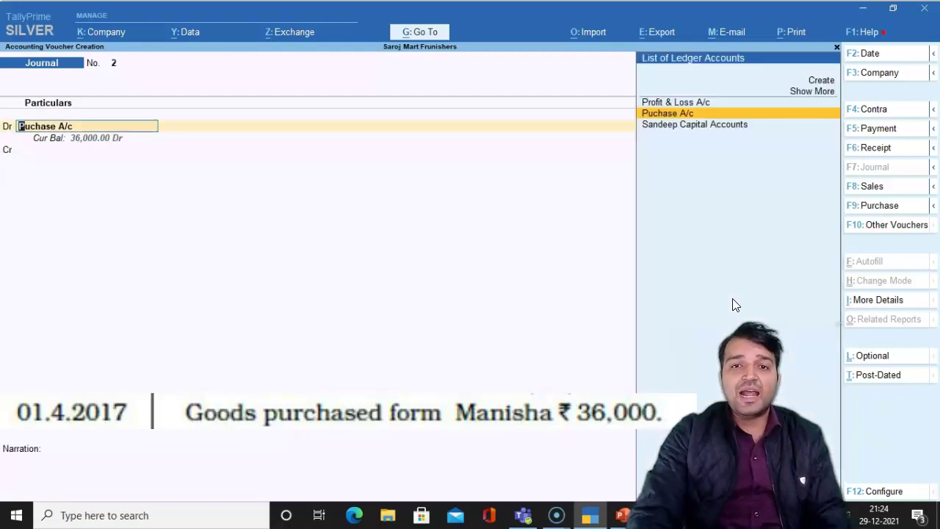
key("ctrl+Return")
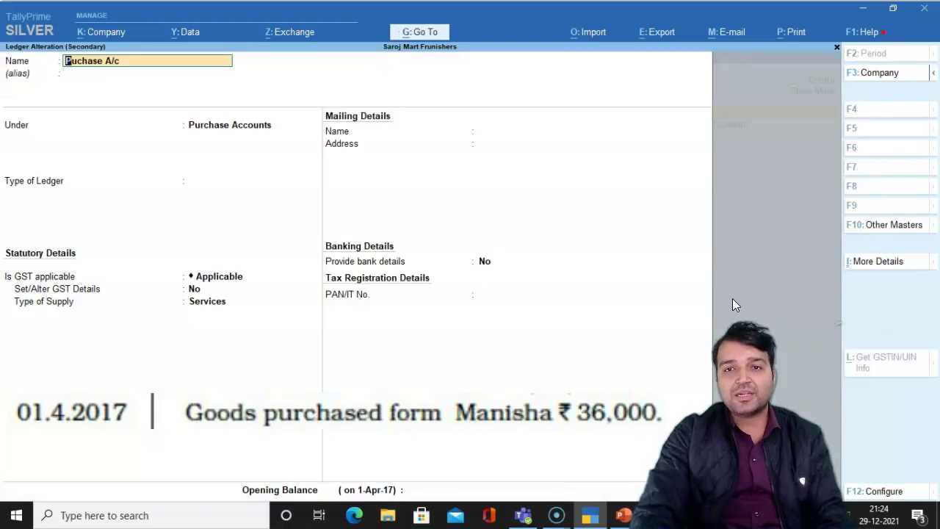
key("Escape")
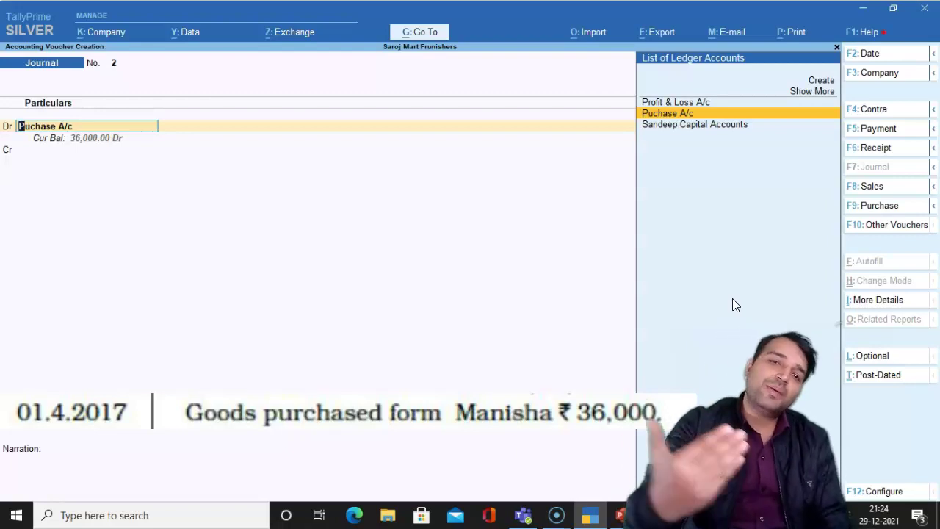
key("ctrl")
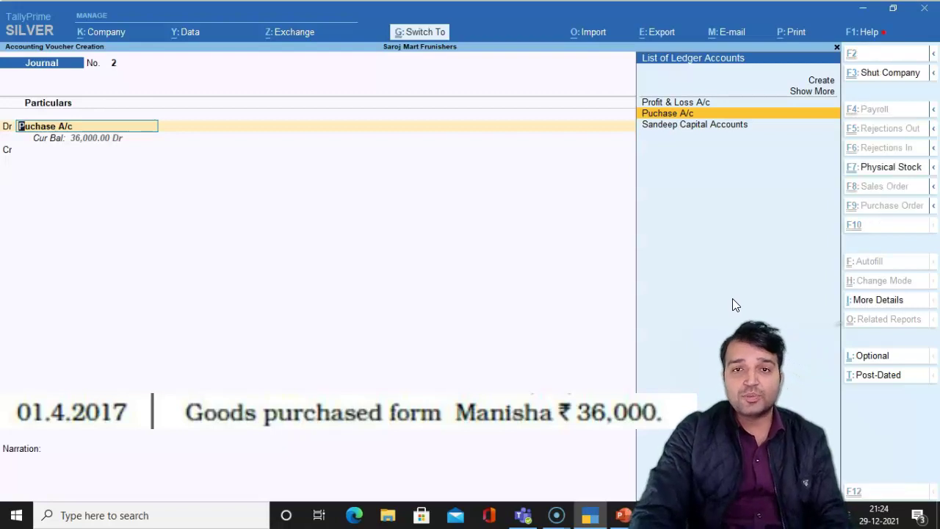
key("ctrl+Return")
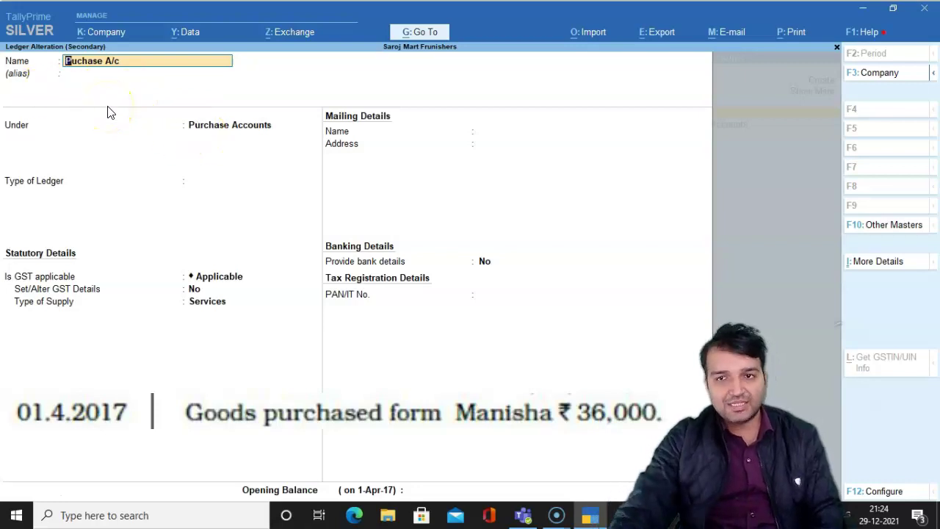
Accept the Puchase A/c ledger with its type as Not Applicable, and close its inventory allocations without adding any item
key("Return")
key("Return")
key("Return")
key("Return")
key("Return")
key("Return")
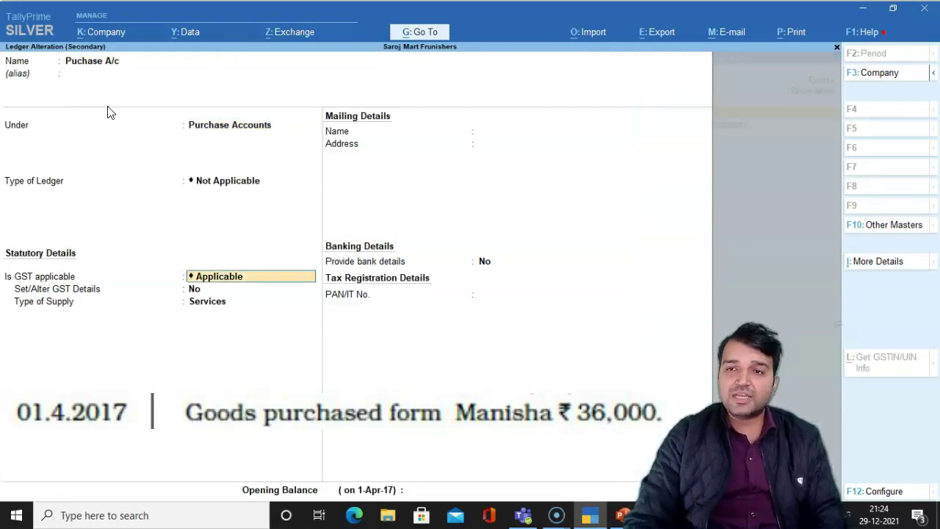
key("Return")
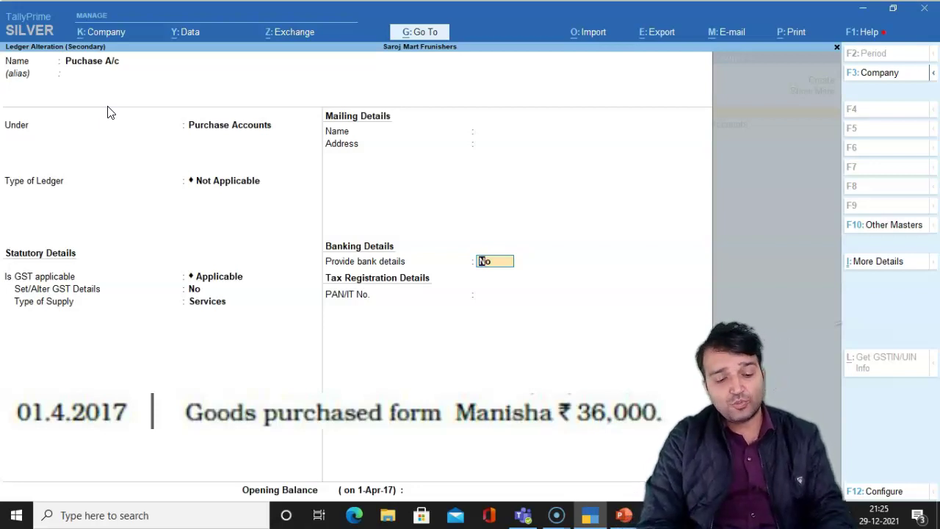
key("ctrl+a")
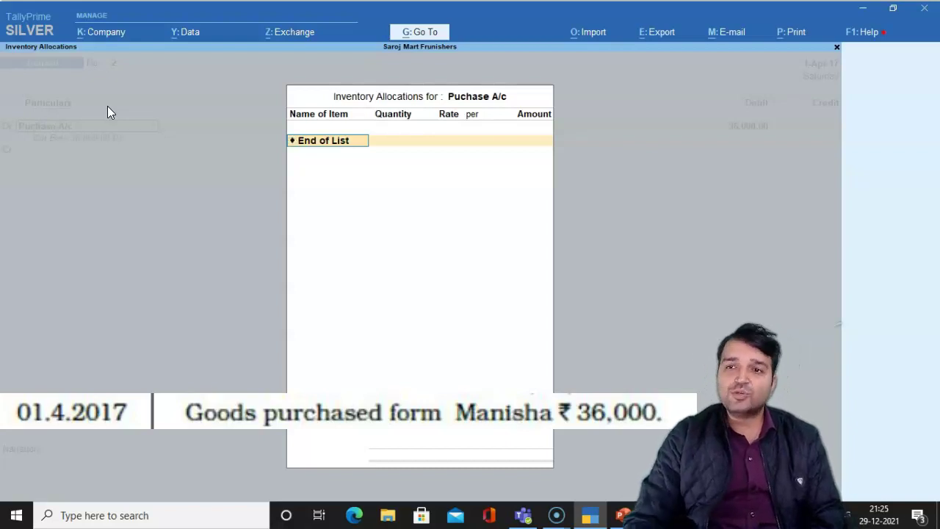
key("Return")
key("Return")
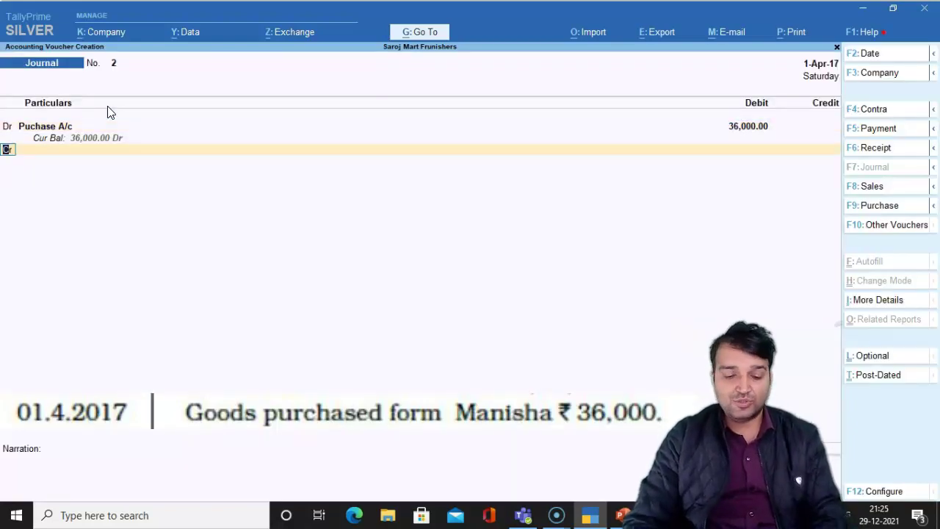
Create a ledger in the supplier's name under Sundry Creditors and credit it with 36,000.00 as an On Account reference
key("Return")
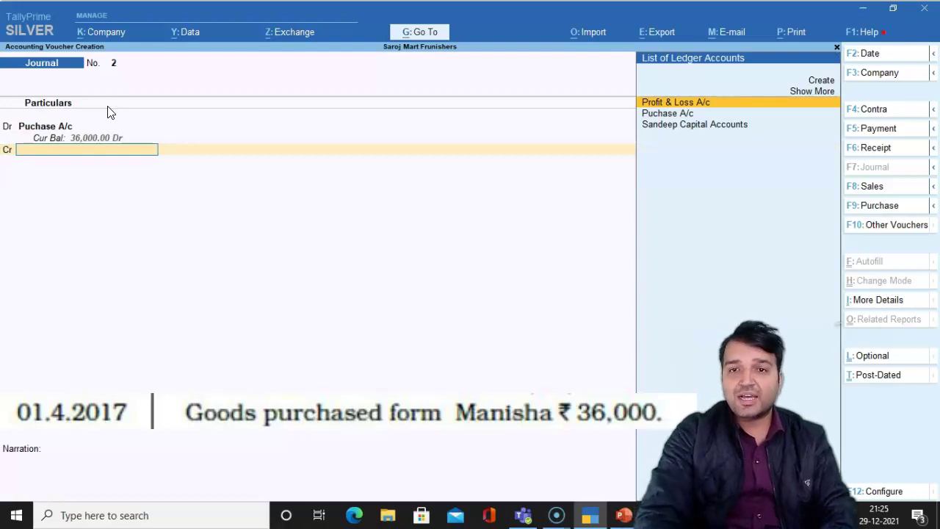
type("M")
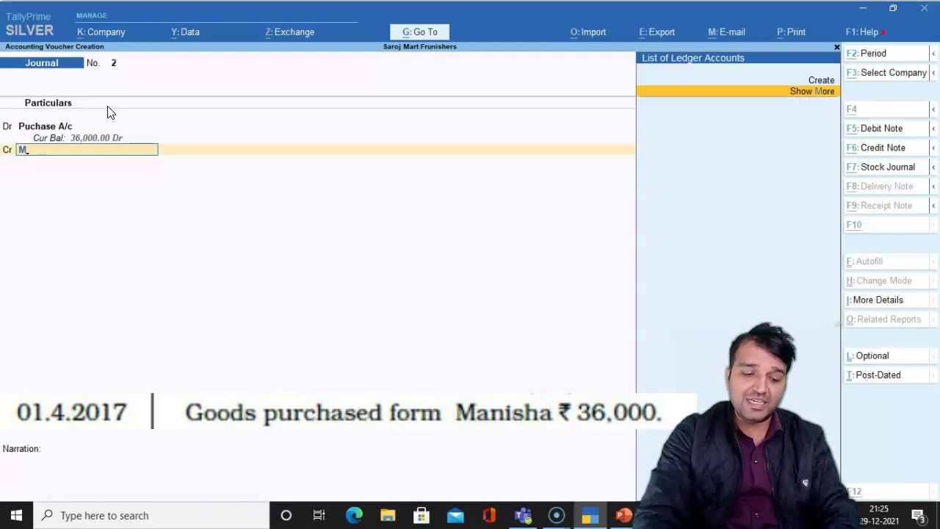
key("alt+c")
type("Manisha")
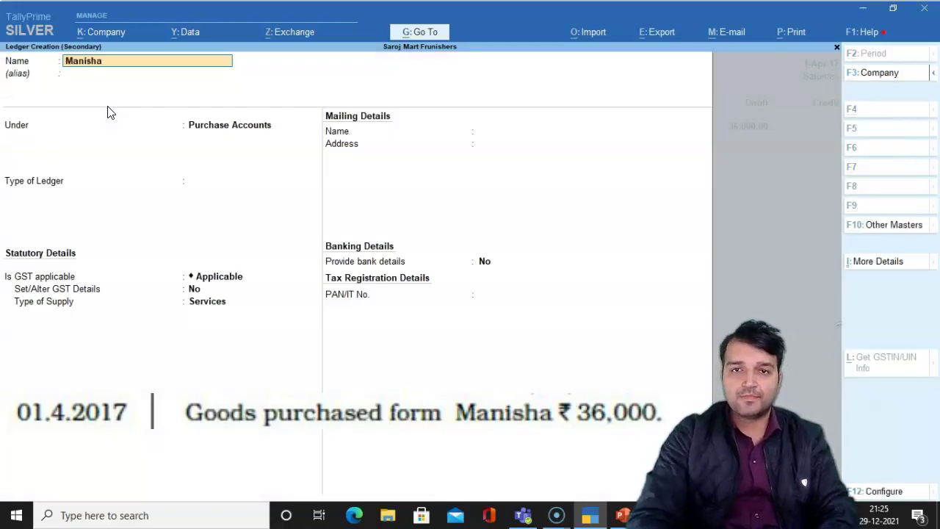
key("Return")
type("Sund")
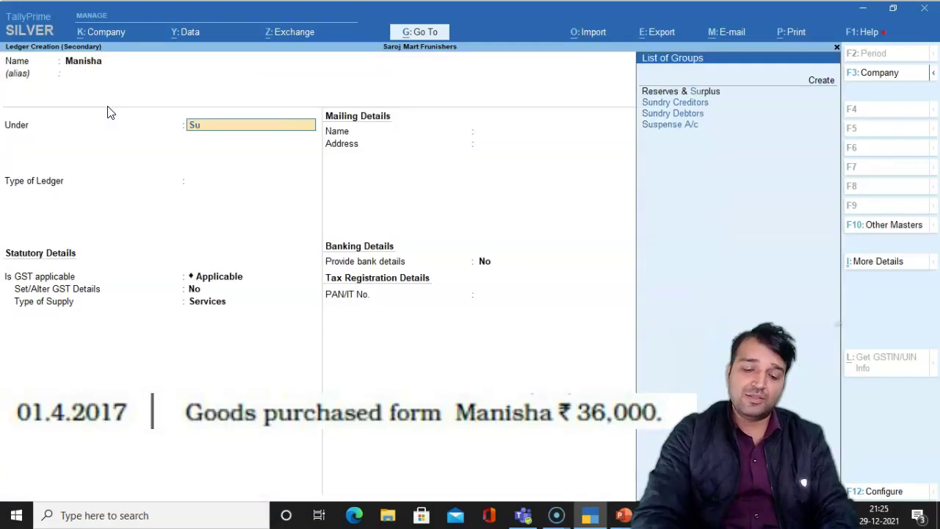
key("Return")
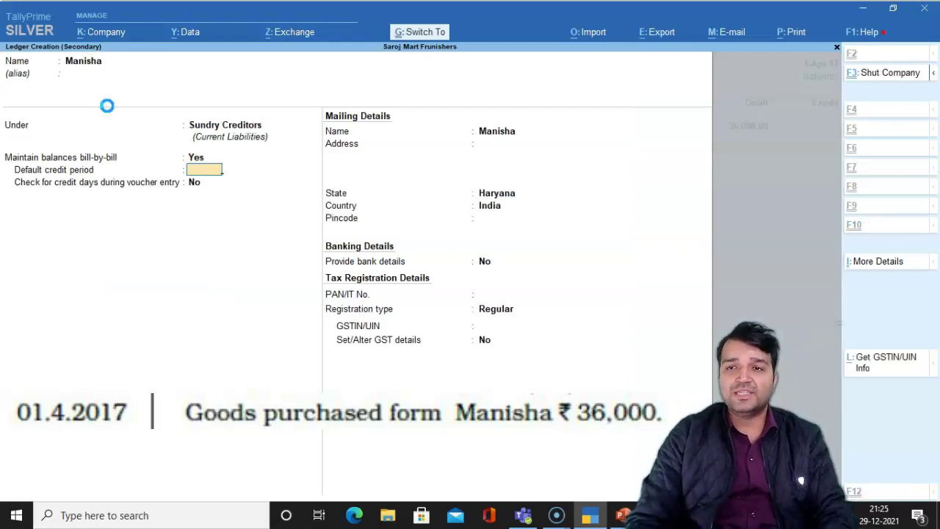
key("ctrl+a")
key("Return")
key("Return")
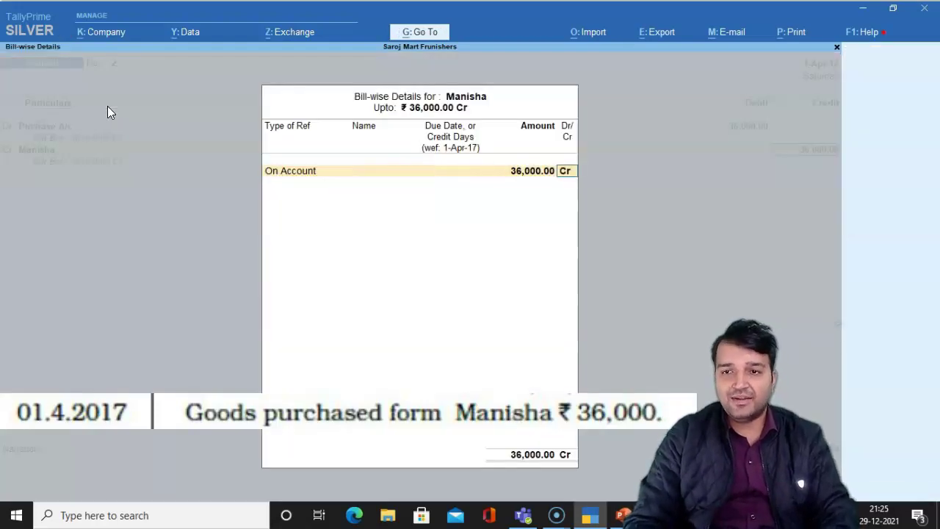
key("ctrl+a")
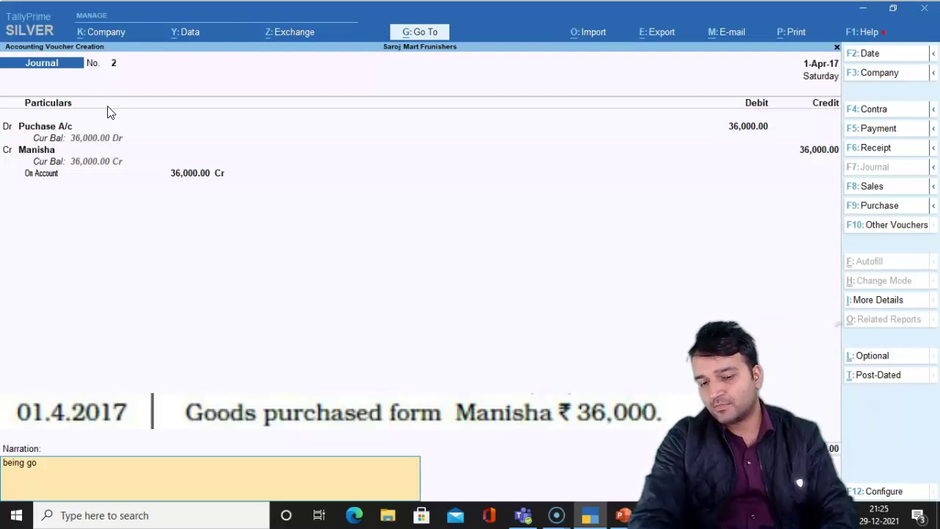
Add a narration stating that goods were purchased from the supplier, and save the second journal voucher
type("being goods purchase form")
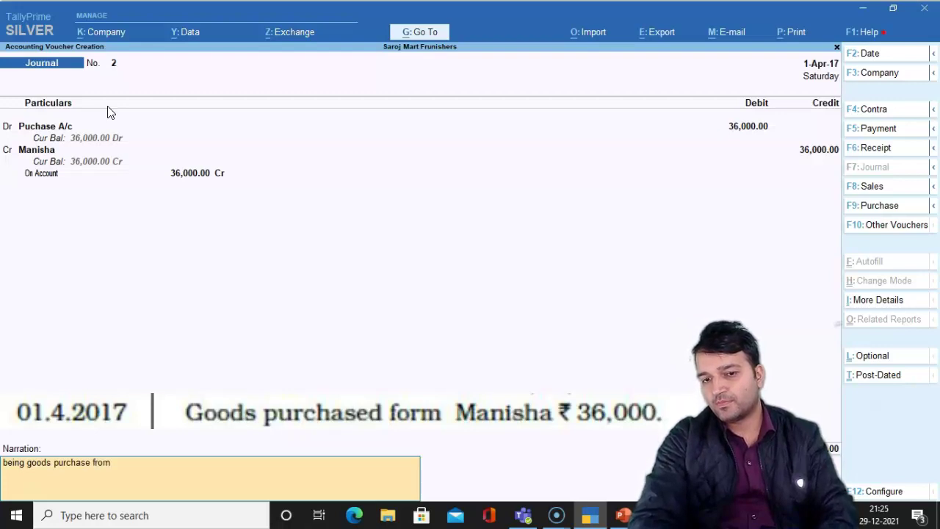
type(" manisha")
key("Return")
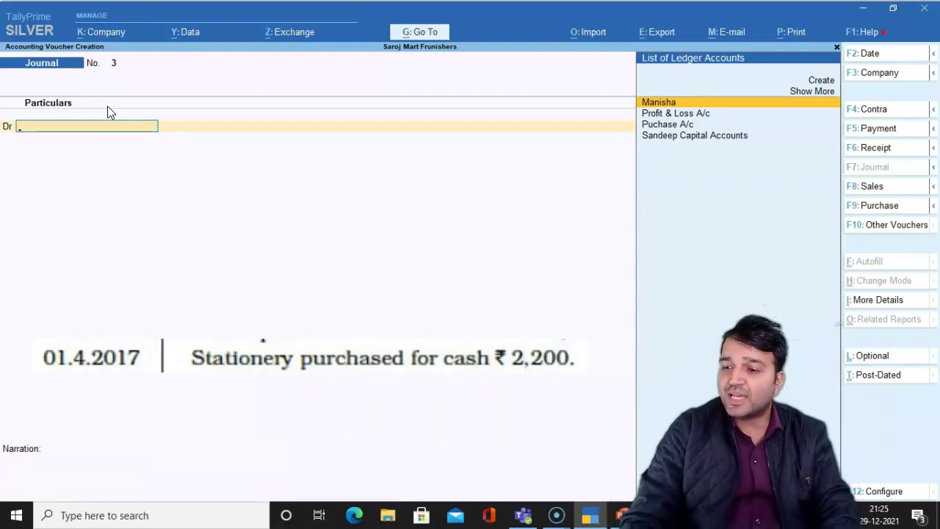
Set the date of the third journal voucher to 1 April 2017
key("F2")
type("01.4")
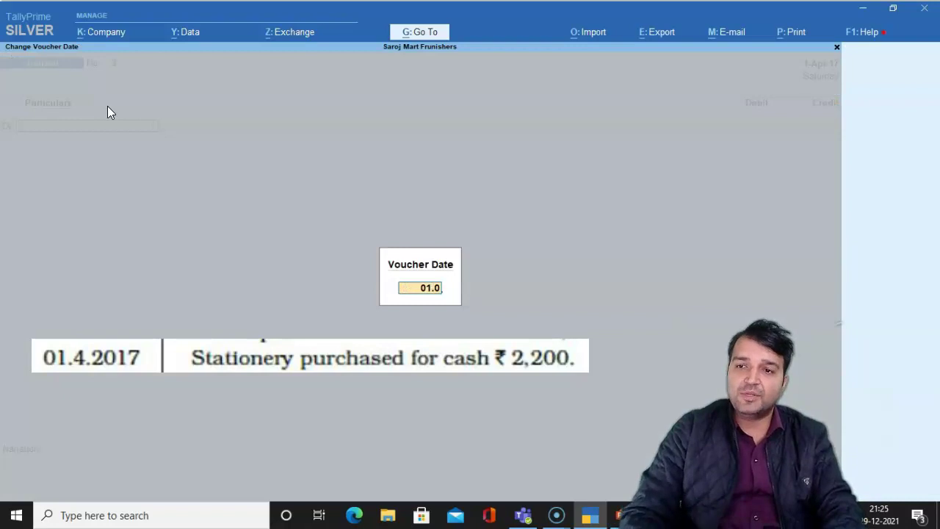
key("Return")
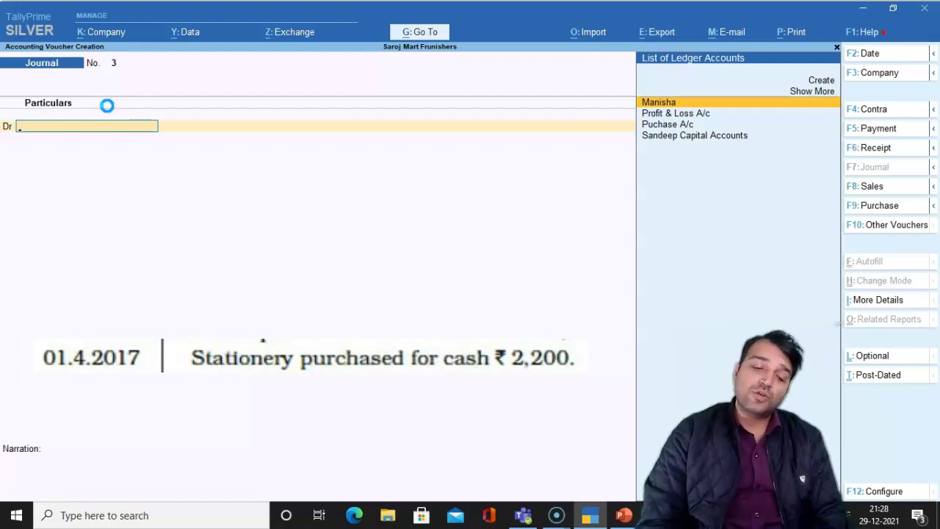
Start a new ledger from the voucher's debit line and name it Printing & Stationery
key("alt")
key("alt+c")
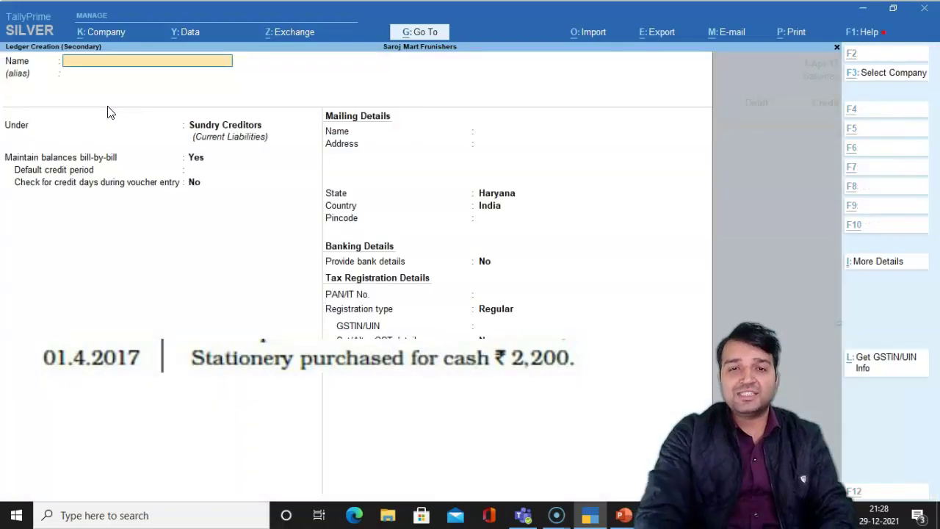
type("Pri")
type("nting")
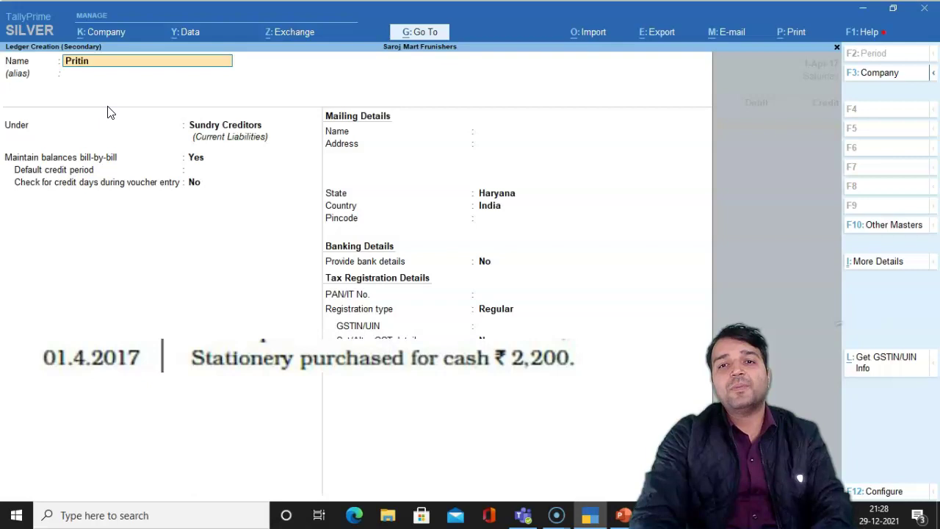
key("BackSpace")
key("BackSpace")
key("BackSpace")
key("BackSpace")
key("BackSpace")
type("nting")
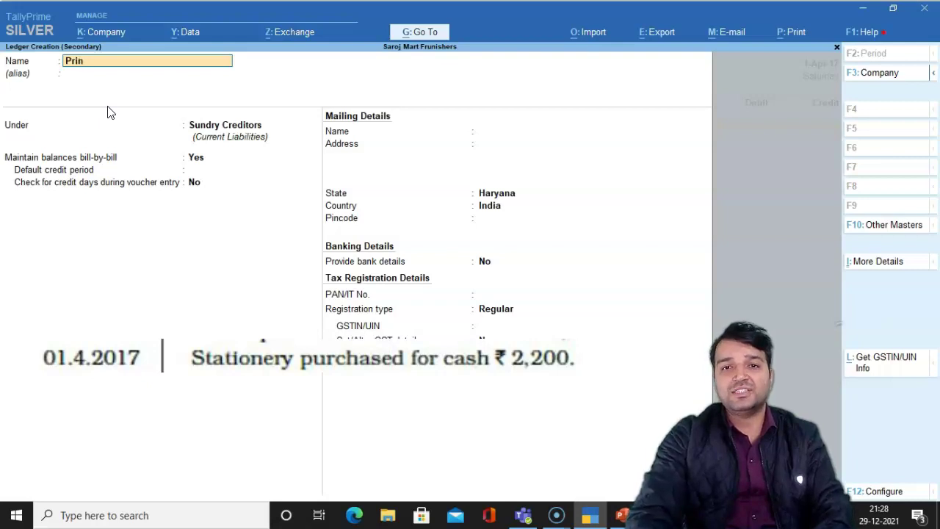
key("BackSpace")
key("BackSpace")
key("BackSpace")
key("BackSpace")
key("BackSpace")
type("ntin")
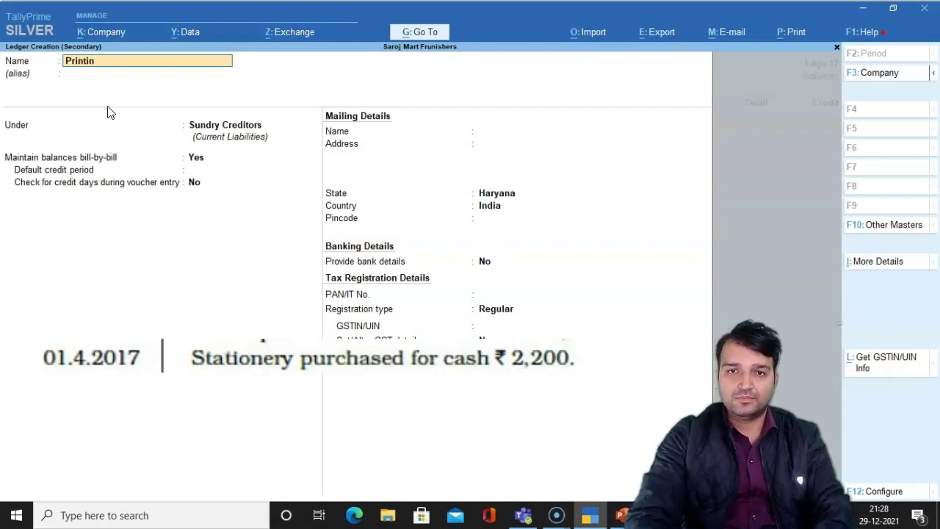
type("g S")
key("BackSpace")
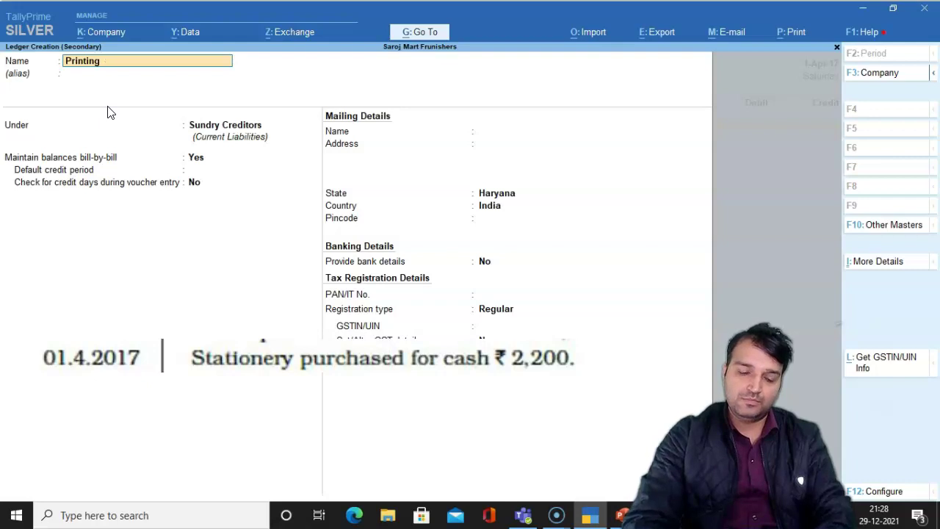
type("& Stationery")
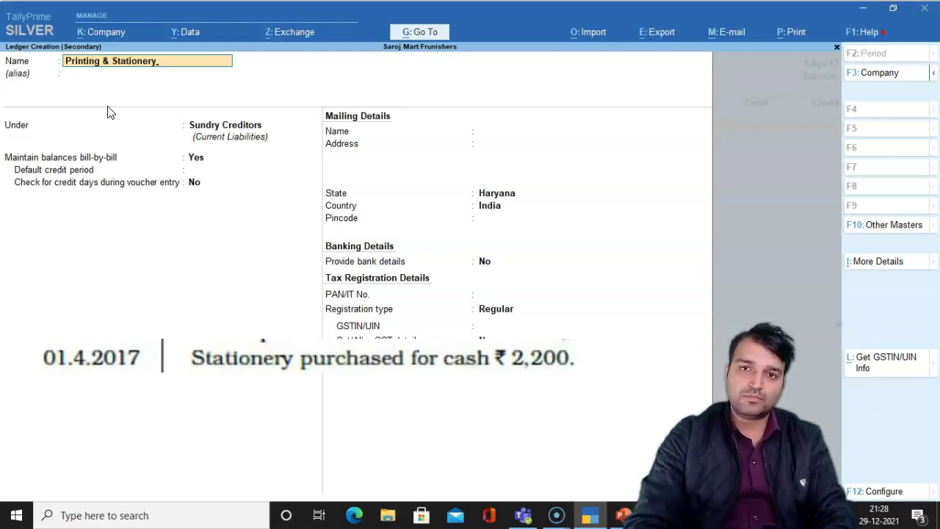
Place the Printing & Stationery ledger under Indirect Expenses and save it
key("Return")
type("indi")
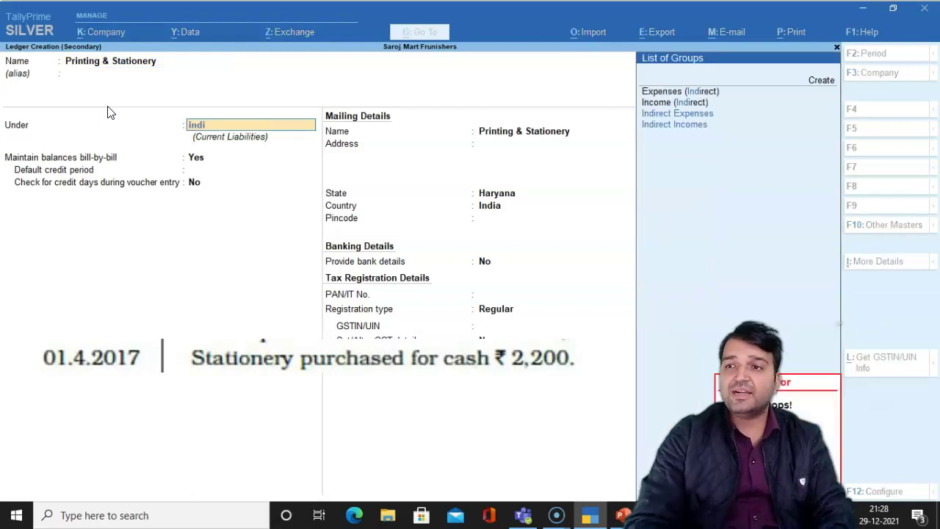
key("Down")
key("Up")
key("Return")
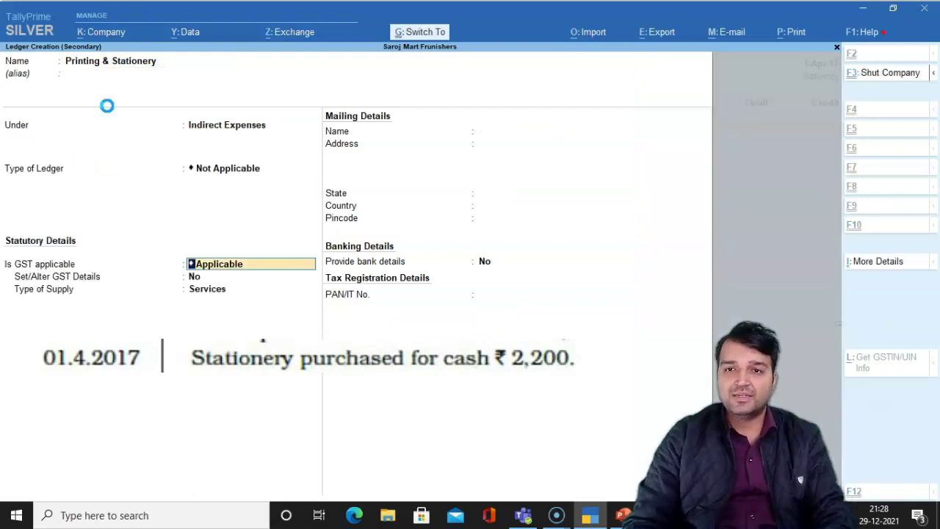
key("ctrl+a")
Debit Printing & Stationery with 2200 and credit Cash with the same amount in the third journal voucher
type("2200")
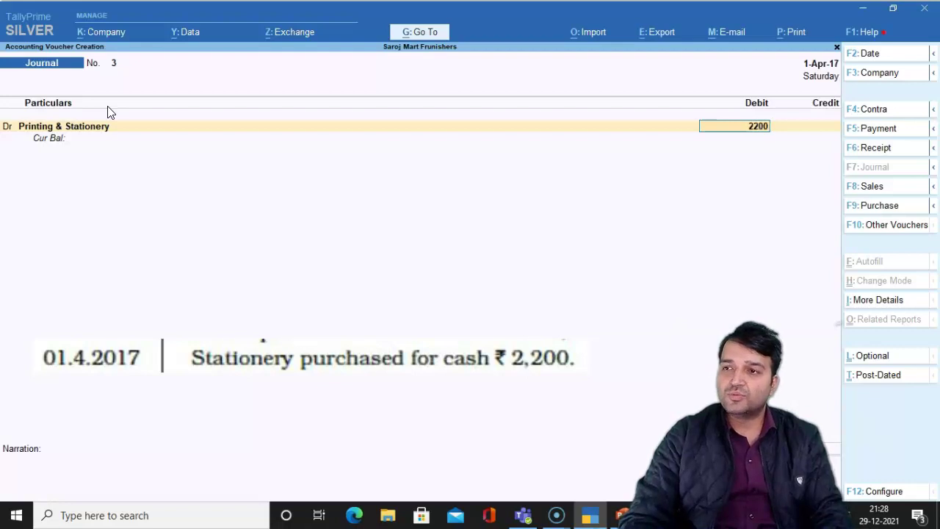
key("Return")
key("Return")
type("Cas")
key("Return")
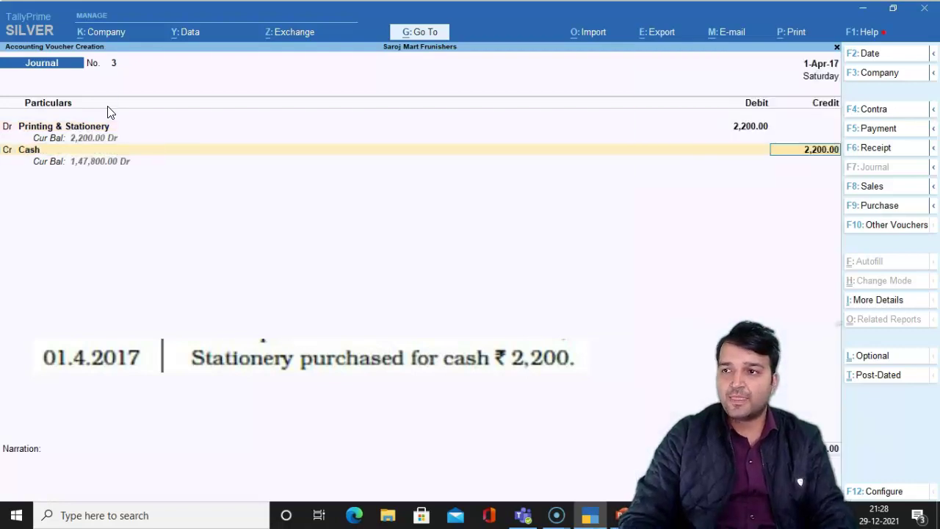
key("Return")
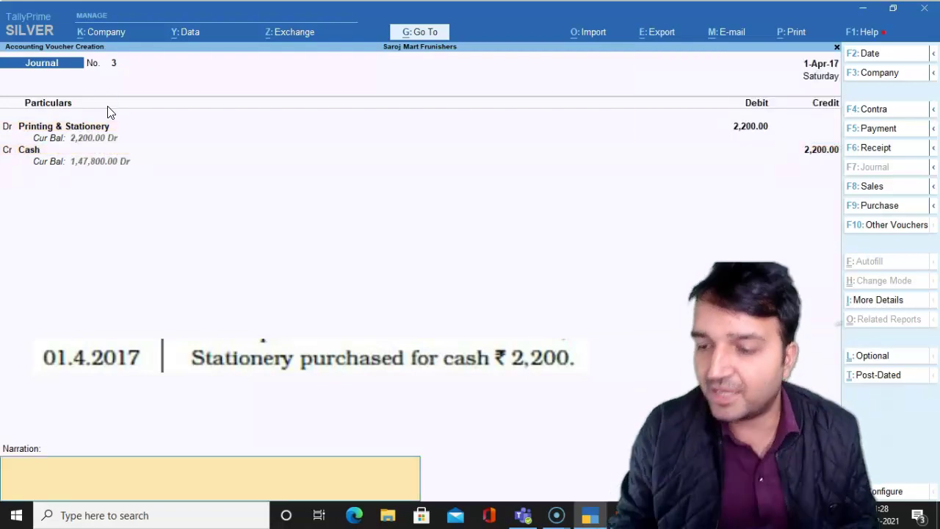
Enter the narration "being stationery purhcase with cash" and save the third journal voucher
type("being cash")
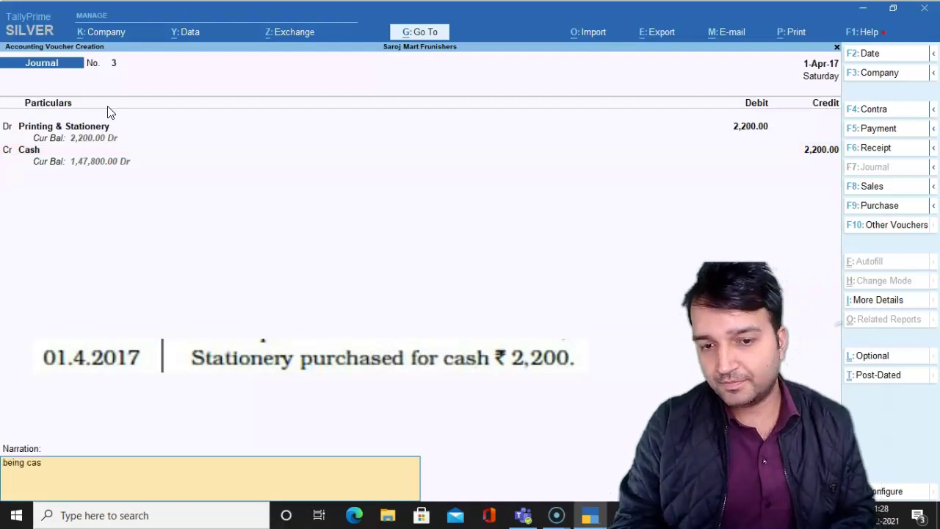
key("BackSpace")
key("BackSpace")
key("BackSpace")
key("BackSpace")
type("stationery purhcase with cash")
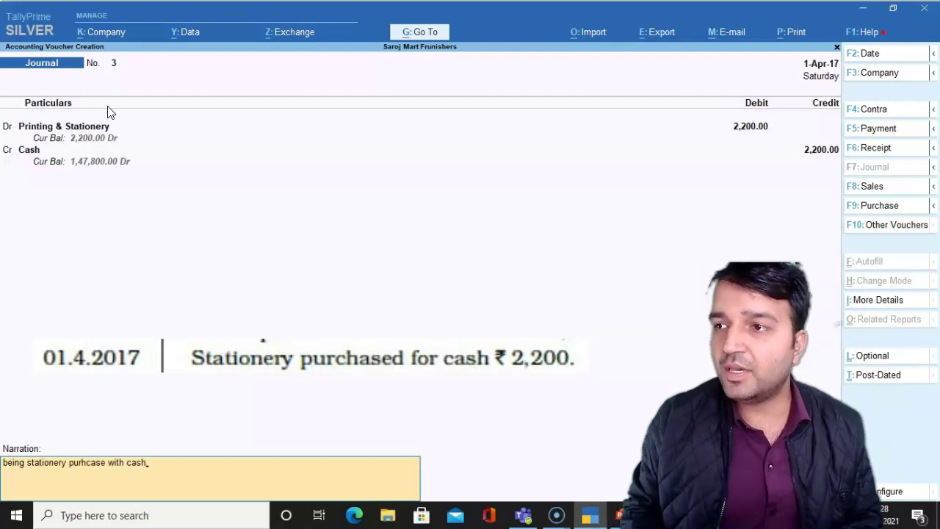
key("Return")
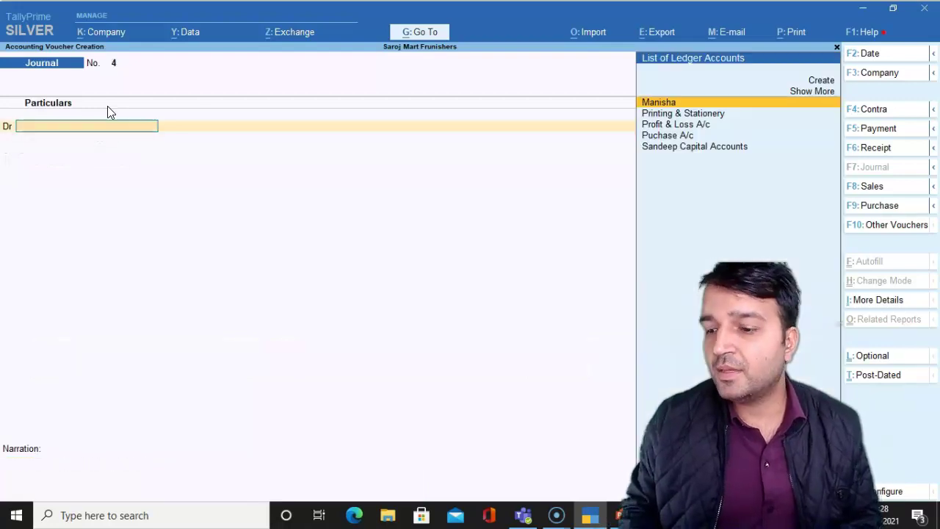
Set the date of the fourth journal voucher to 2 April 2017
key("F2")
type("02.04")
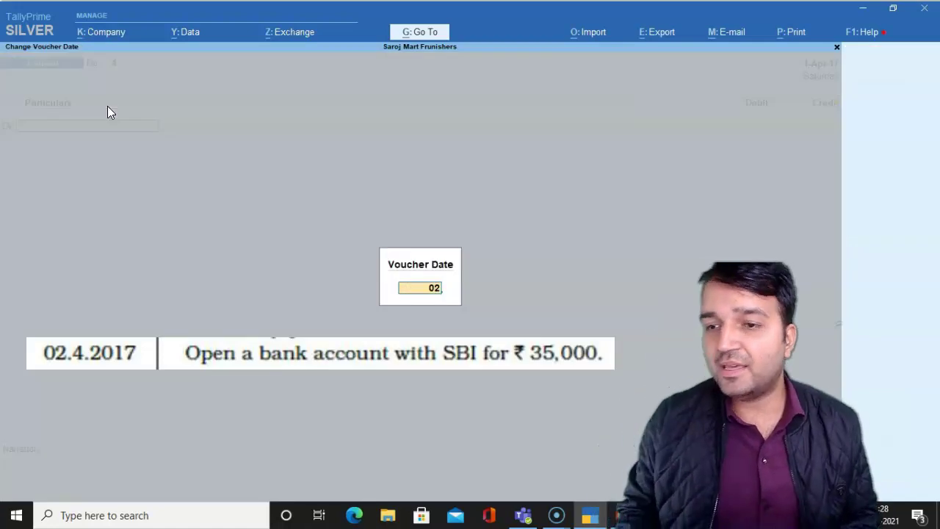
key("Return")
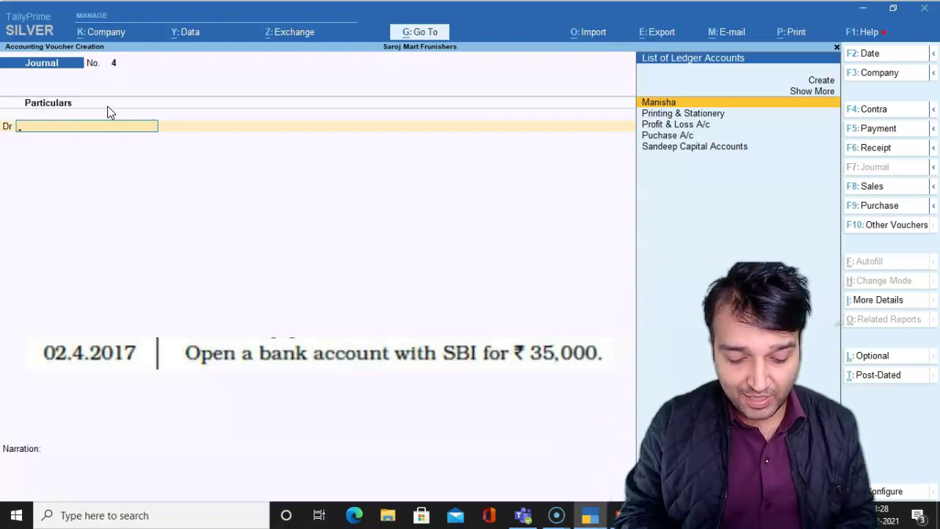
Create a new ledger named State Bank of India for the debit line of the fourth journal voucher
key("alt+c")
type("Stat")
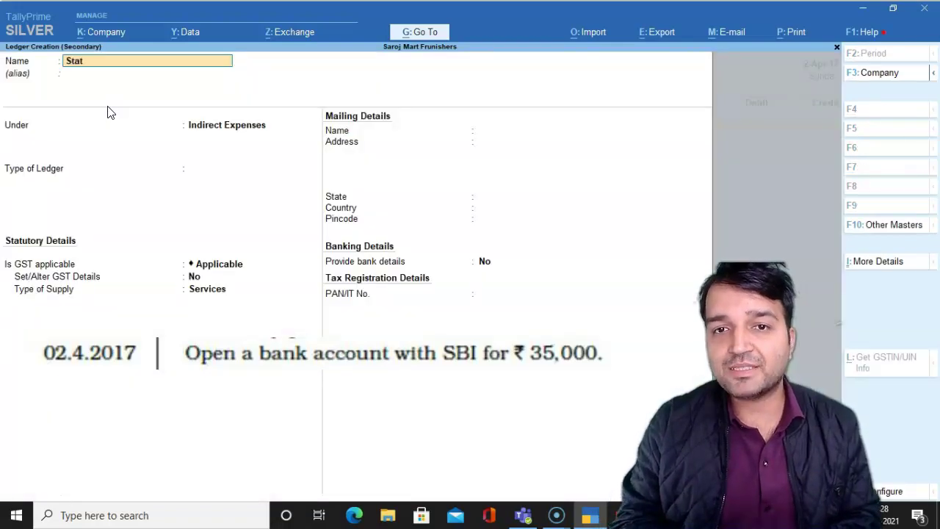
type("e")
type(" Bank of")
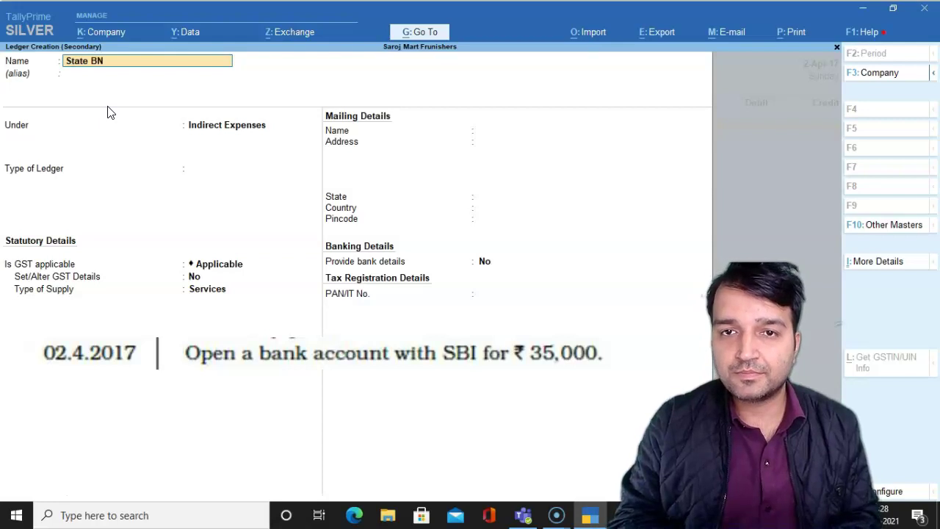
type(" India")
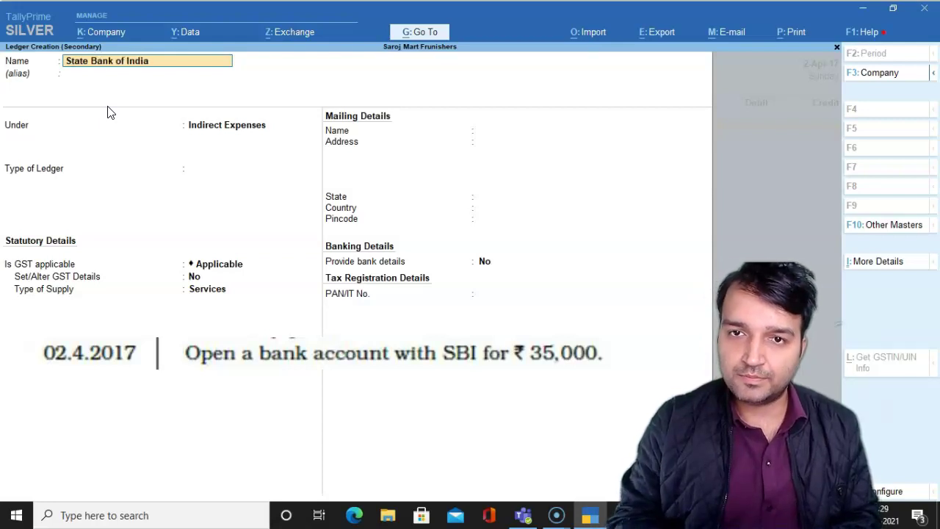
key("Return")
Place the State Bank of India ledger under Bank Accounts and save it with the default bank details
type("Bank")
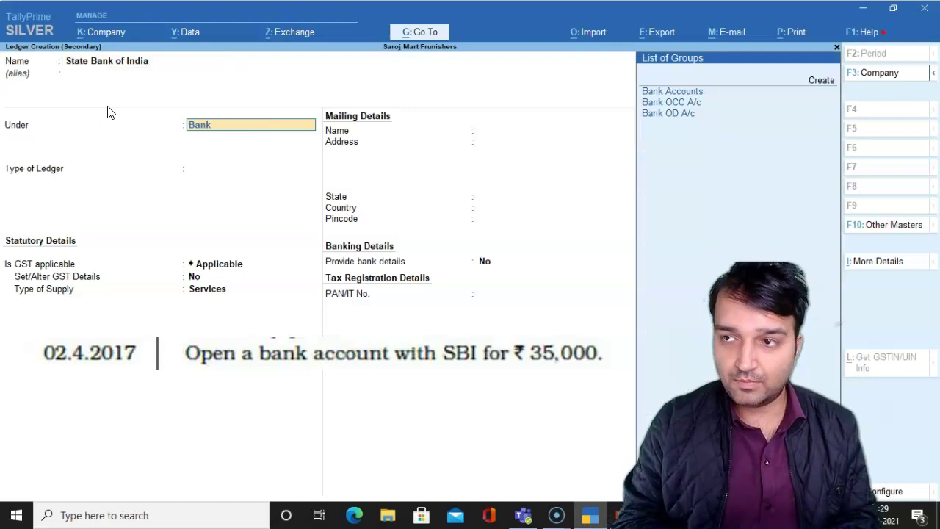
key("Return")
key("Return")
key("Return")
key("Return")
key("Return")
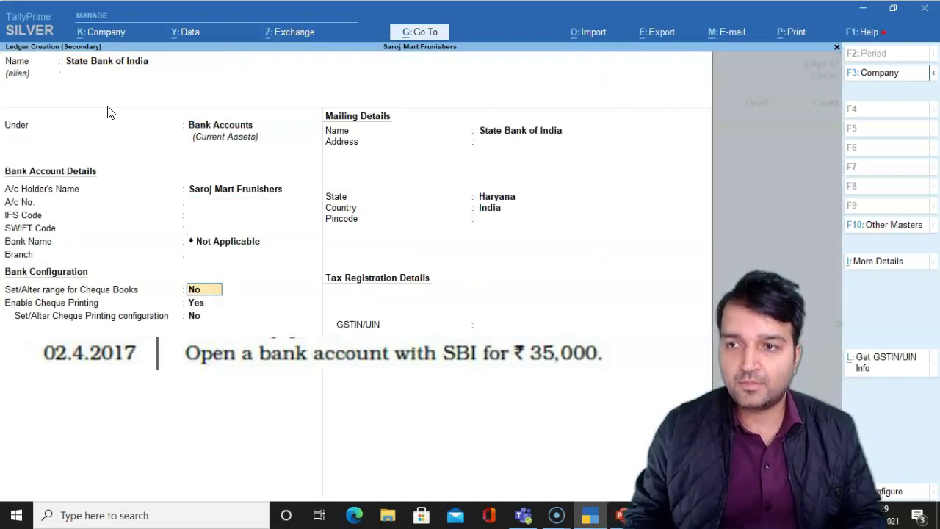
key("ctrl+a")
Debit State Bank of India with 35000, accepting the default Cheque/DD allocation, and credit Cash with the same amount
type("35000")
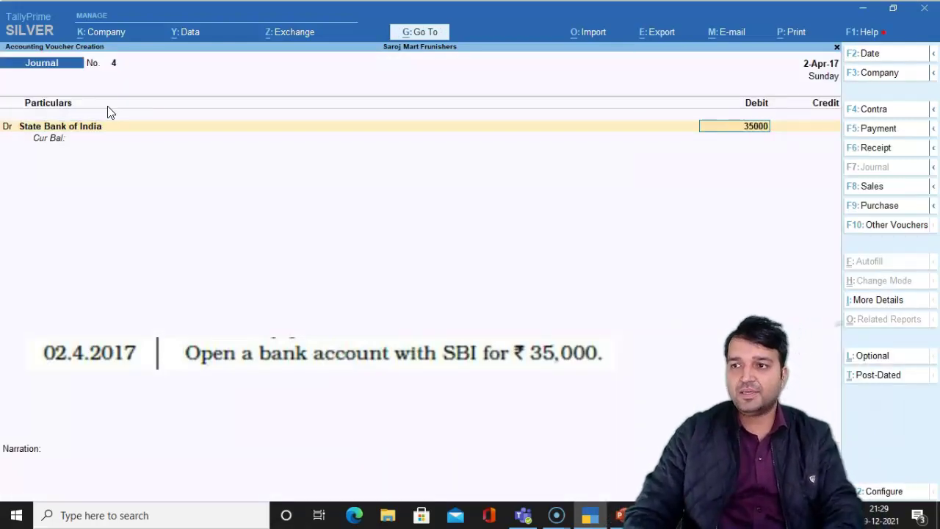
key("Return")
key("Return")
key("Return")
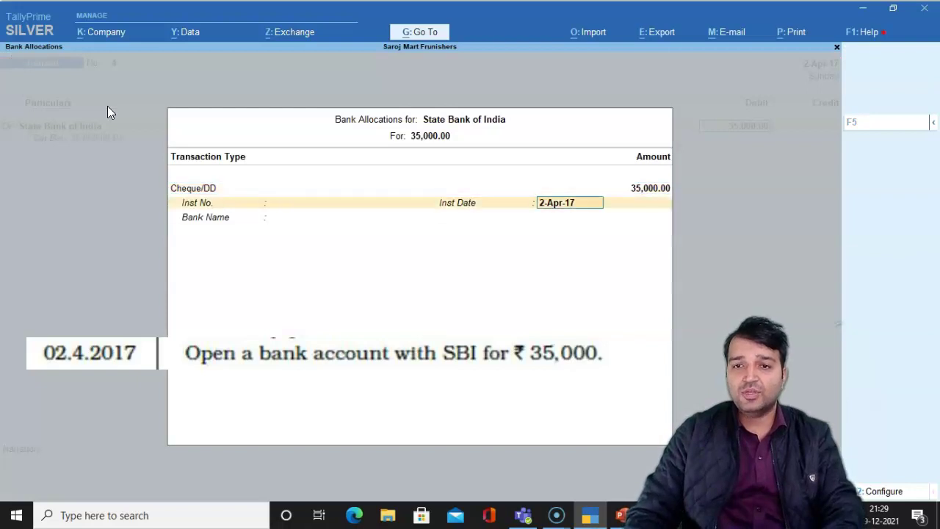
key("Return")
key("Return")
type("Cas")
key("Return")
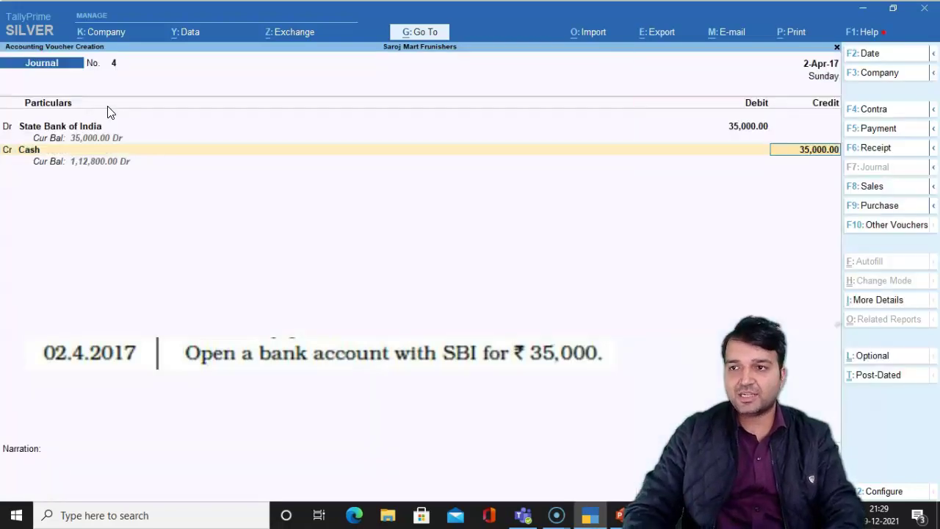
key("Return")
Enter the narration "being bank account open with sbi" and save the fourth journal voucher
type("being")
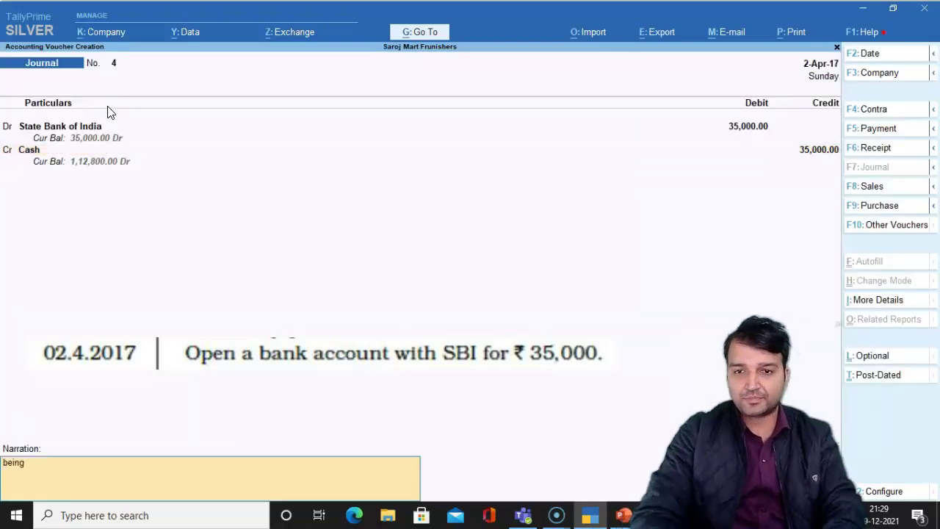
type(" bank accou")
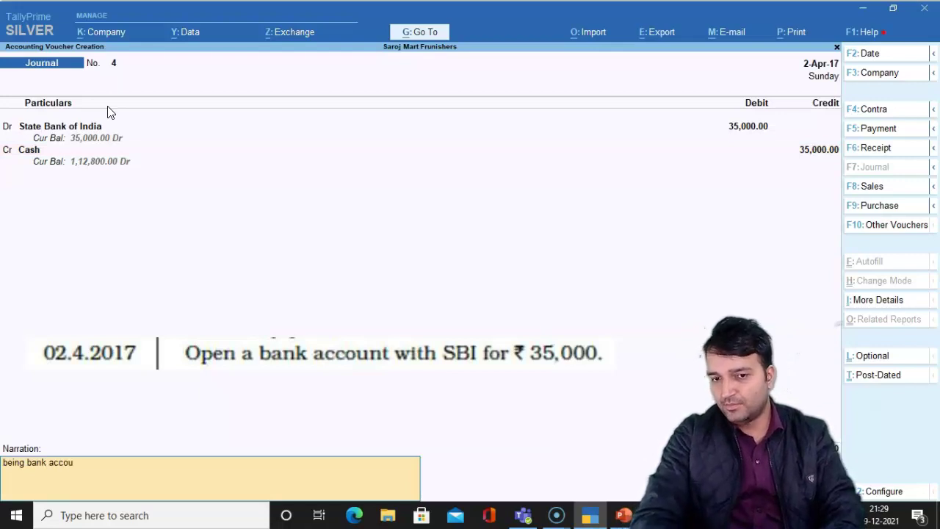
type("nt open")
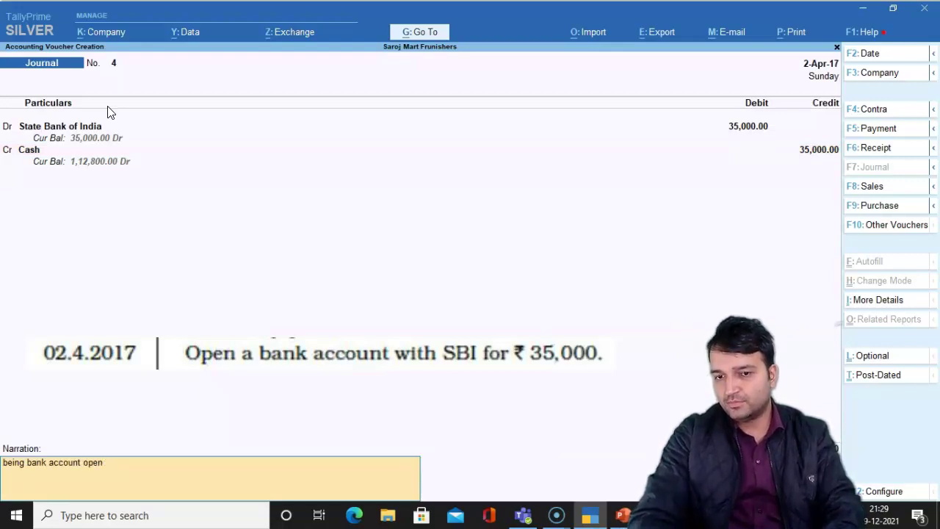
type(" with sbi")
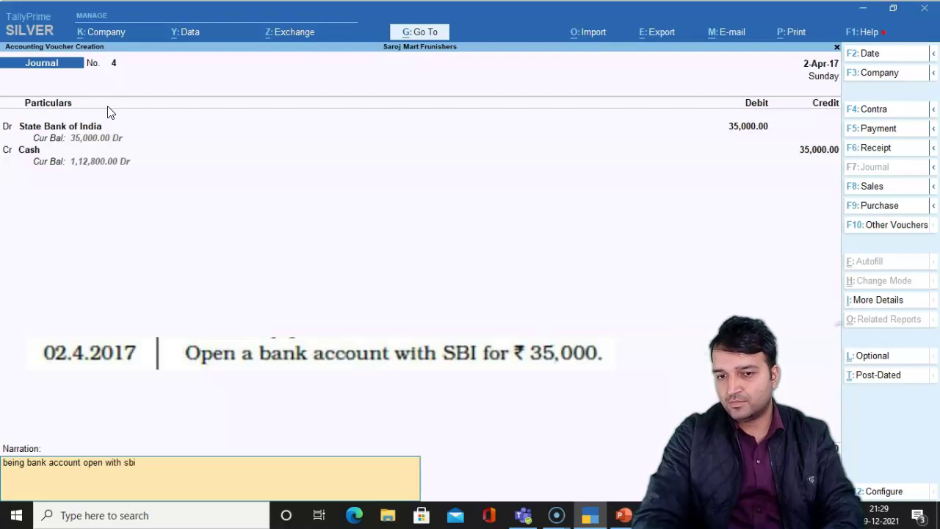
type(".")
key("Return")
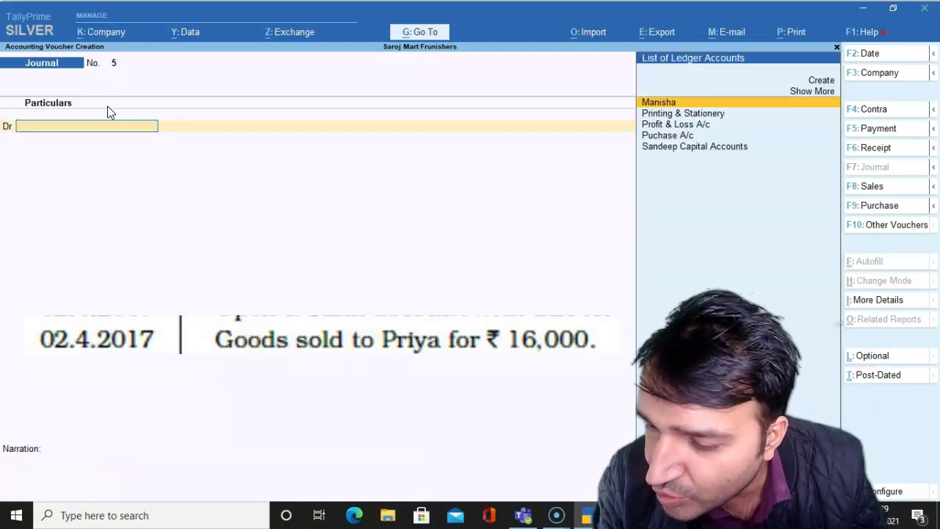
Set the date of the fifth journal voucher to 2 April 2017
key("F2")
type("0")
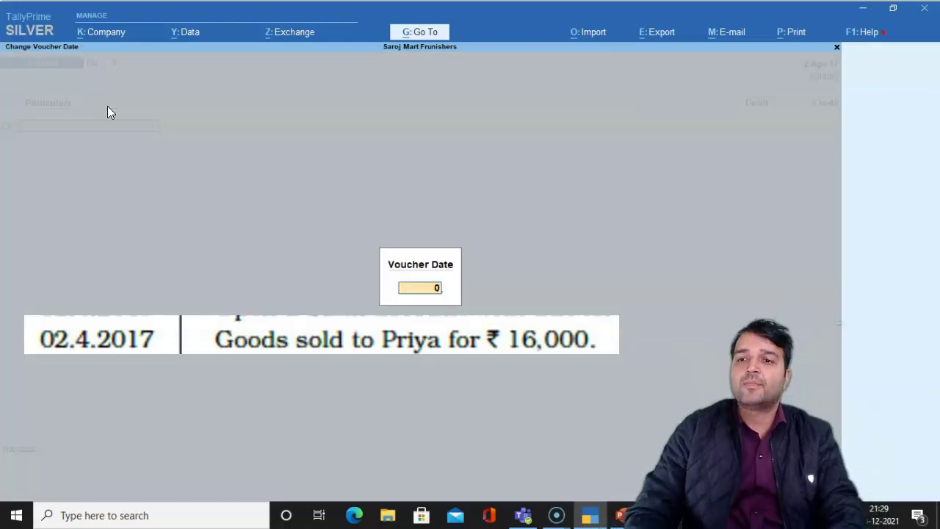
type("2.4")
key("Return")
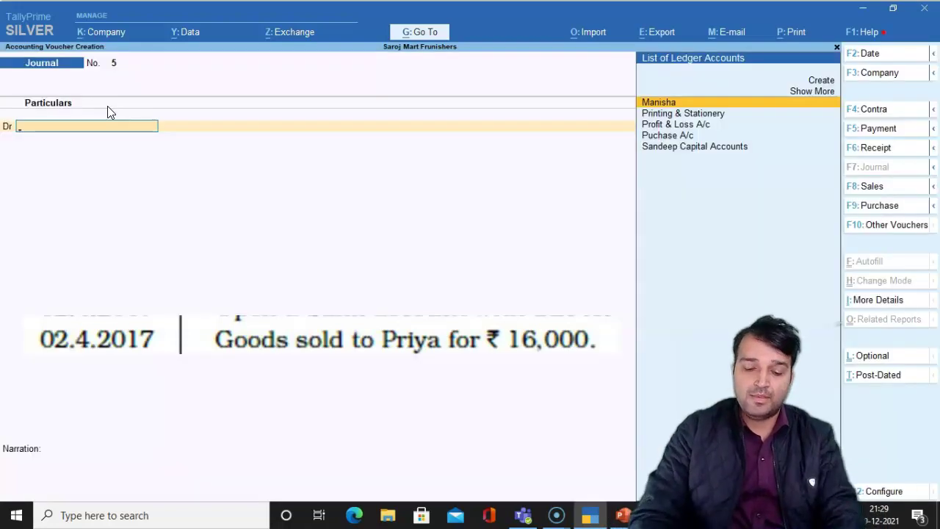
Create a new ledger in the name of the customer who bought the goods for the fifth voucher's debit line
type("Pri")
key("BackSpace")
key("BackSpace")
key("BackSpace")
key("alt+c")
type("Piry")
key("BackSpace")
type("iya")
key("Return")
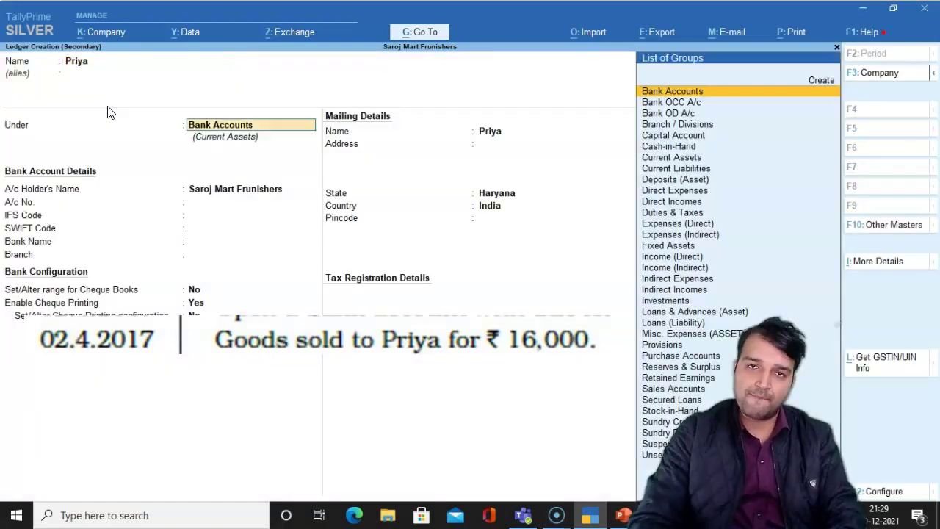
Place the customer's ledger under Sundry Debtors and save it
type("Sun")
key("Down")
key("Down")
key("Return")
key("ctrl+a")
Debit the customer's ledger with 16000 in the fifth journal voucher, keeping the bill reference as On Account
type("16000")
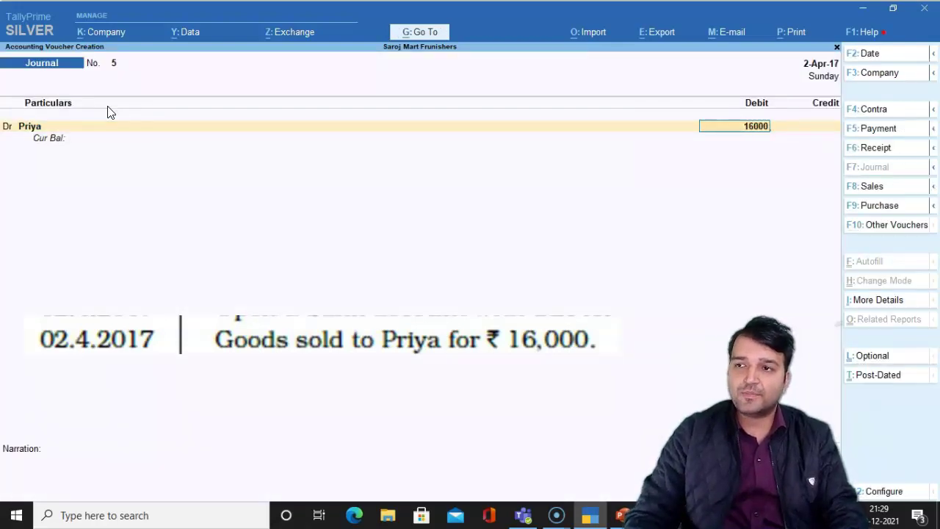
key("Return")
key("Return")
key("Return")
key("Return")
key("Return")
Create a ledger named Sales A/c under Sales Accounts for the credit line and save it
type("Sal")
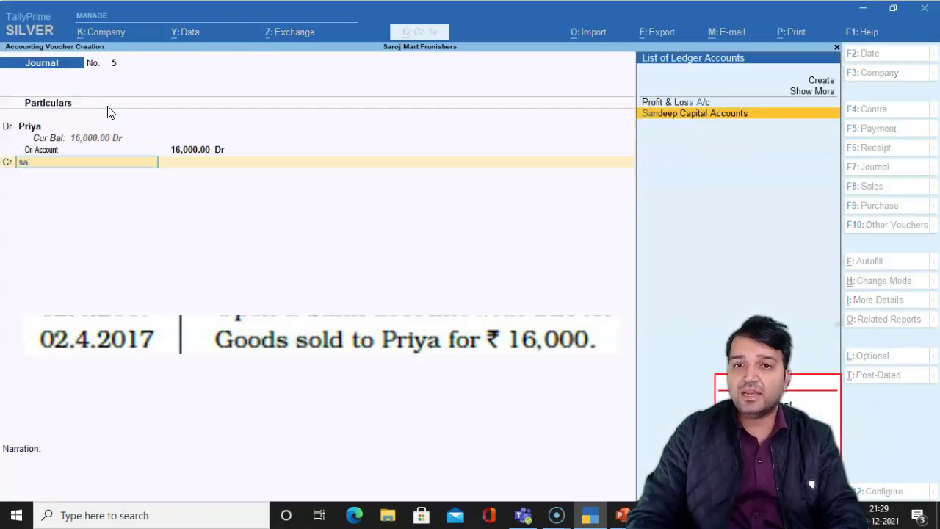
key("BackSpace")
key("alt+c")
type("Sales A/c")
key("Return")
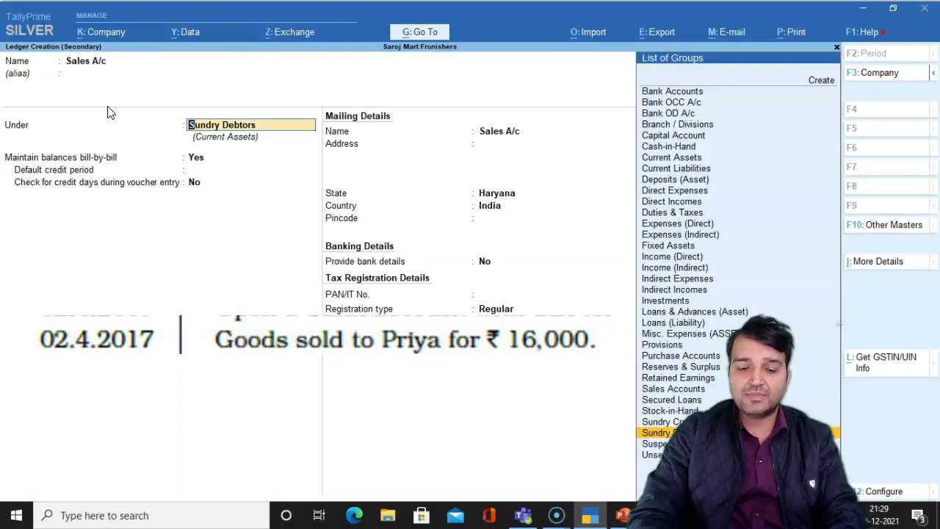
type("Sal")
key("Return")
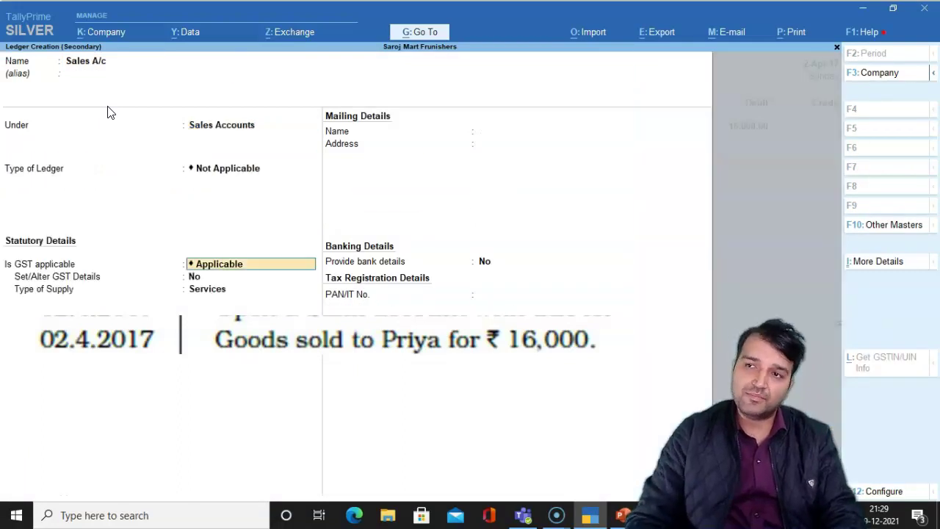
key("ctrl+a")
Credit Sales A/c with 16,000, enter the narration "being goods sold to" plus the customer's name, and save the fifth journal voucher
key("Return")
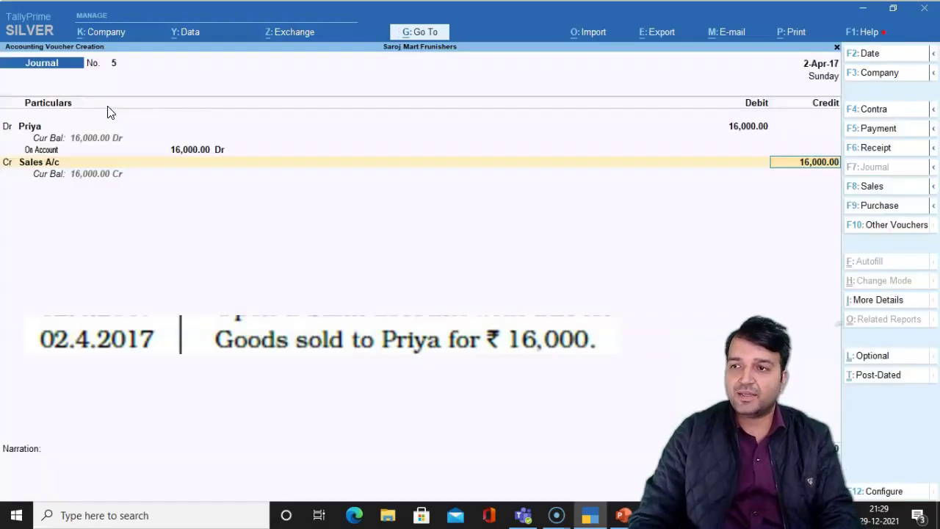
key("Return")
type("being go")
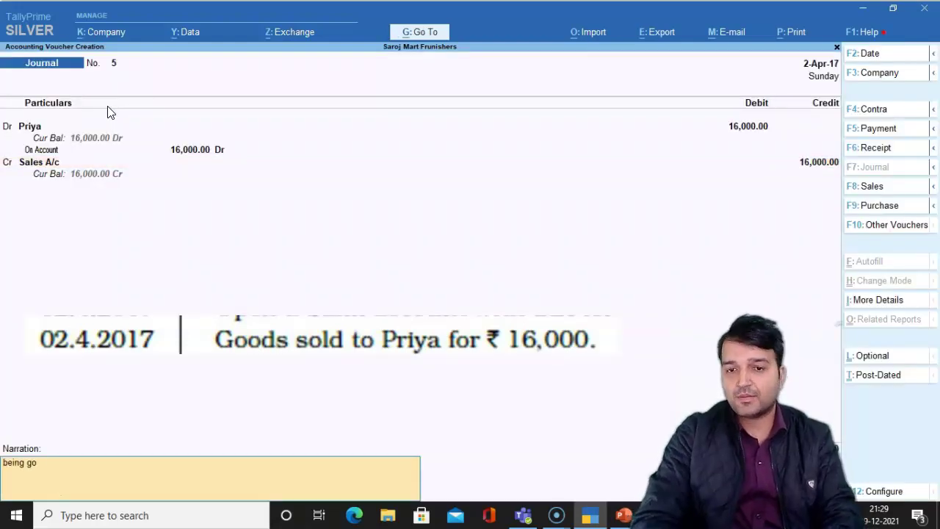
type("ods sold to priya")
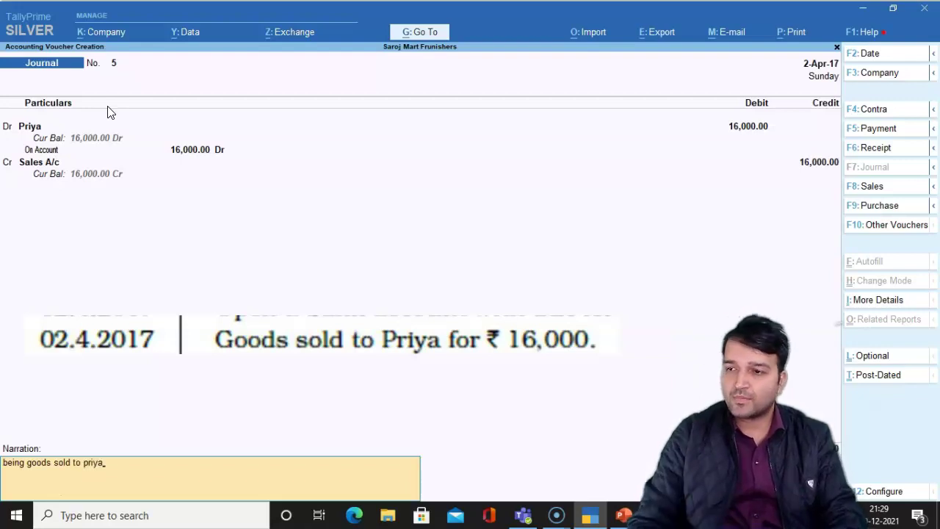
key("Return")
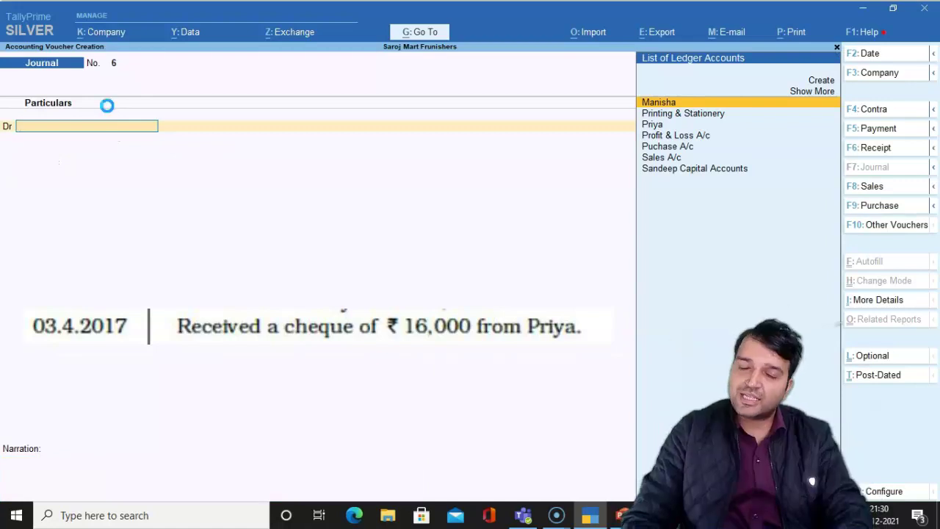
Set the date of the sixth journal voucher to 3 April 2017
key("F2")
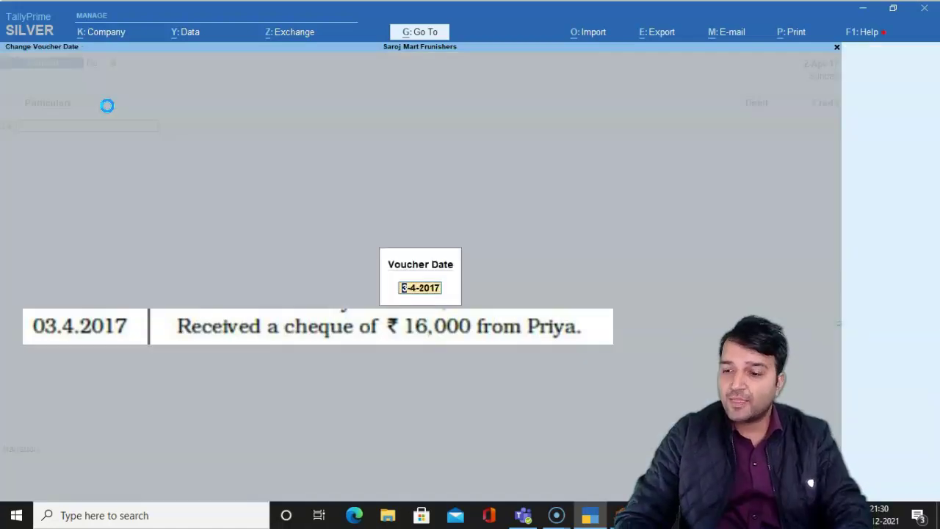
type("03.04")
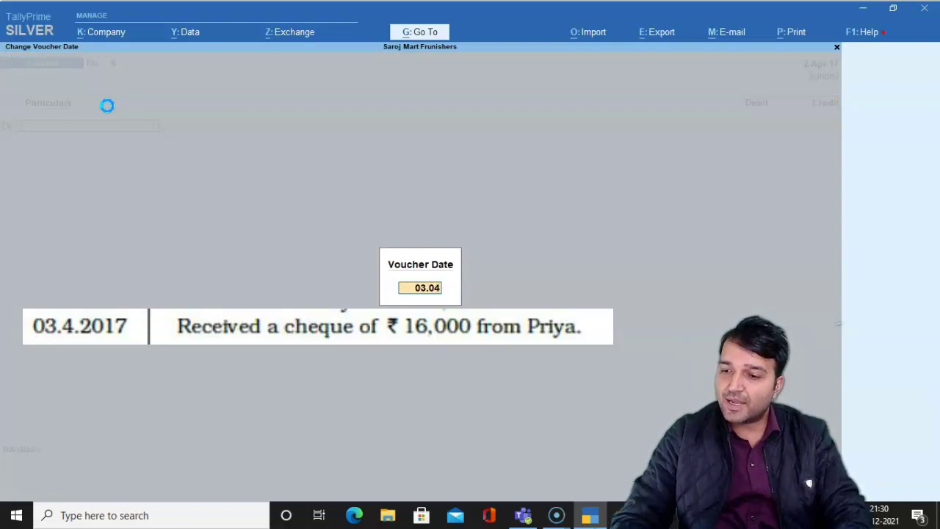
key("Return")
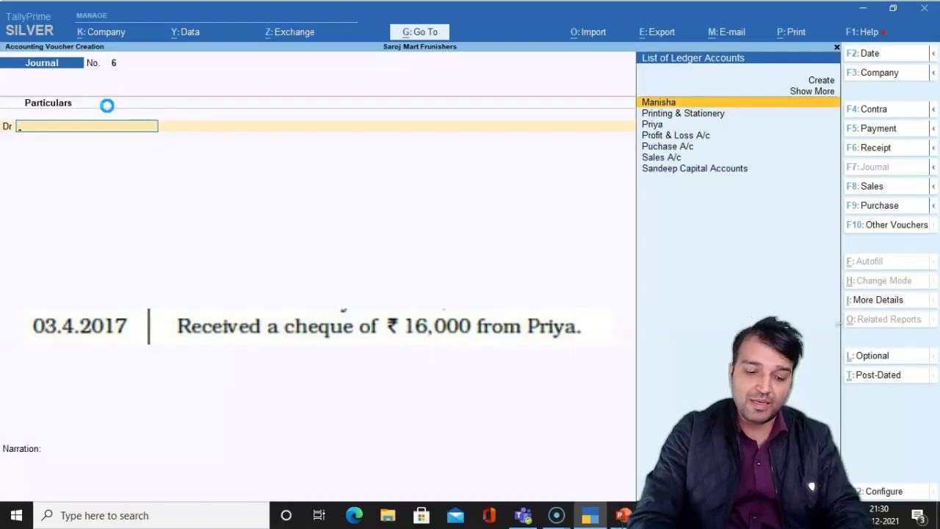
Debit State Bank of India with 16000 in the sixth journal voucher and accept the default bank allocation
type("stat")
key("Return")
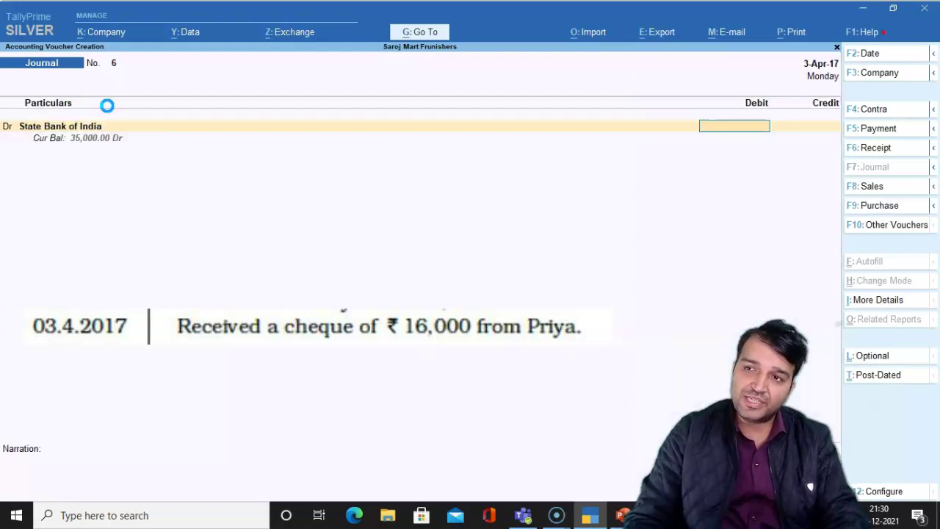
type("16000")
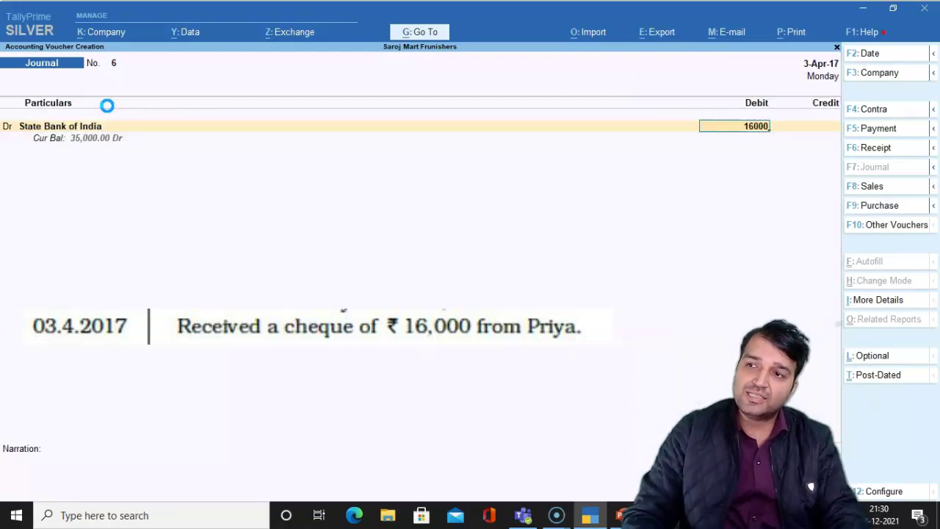
key("Return")
key("Return")
key("Return")
key("Return")
key("Return")
Credit the customer's ledger with 16,000 in the sixth journal voucher, keeping the bill reference as On Account
key("Return")
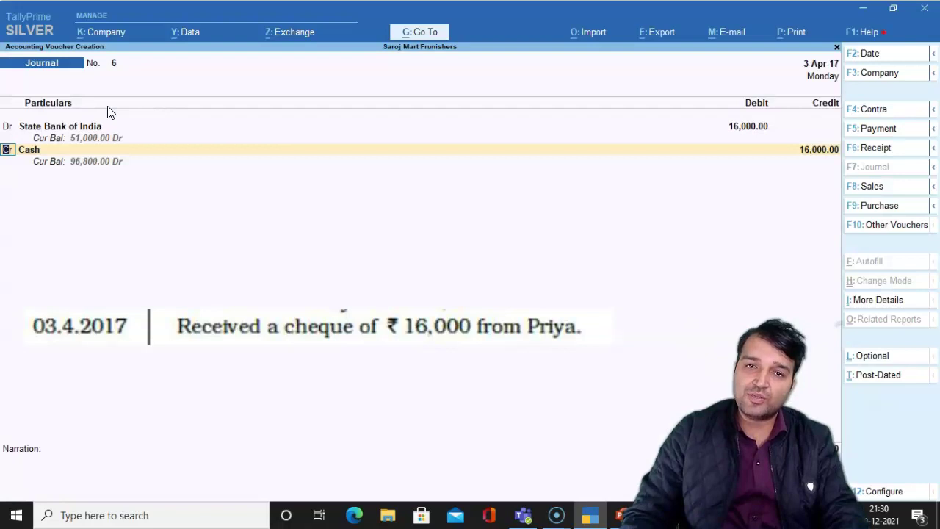
key("Return")
type("Priya")
key("Return")
key("Return")
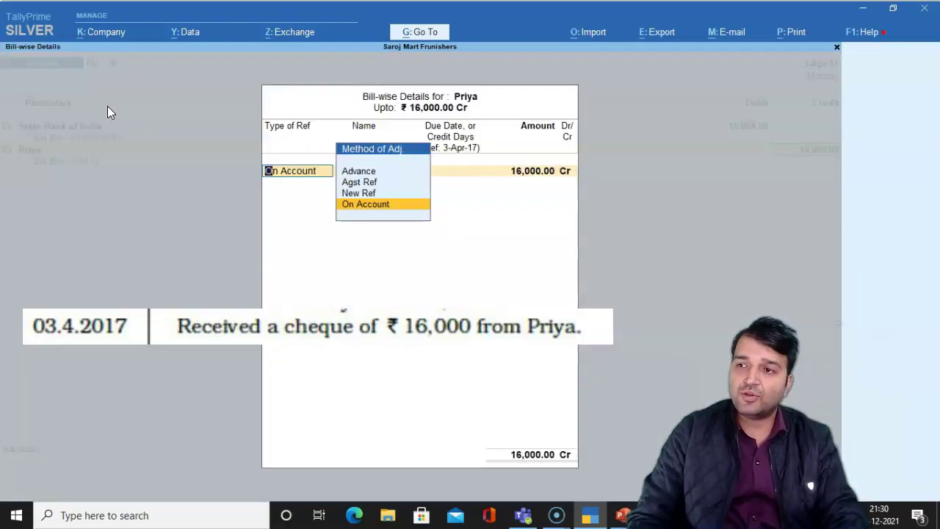
key("Return")
key("Return")
Enter the narration "being cheque received from" plus the customer's name and save the sixth journal voucher
type("being cash")
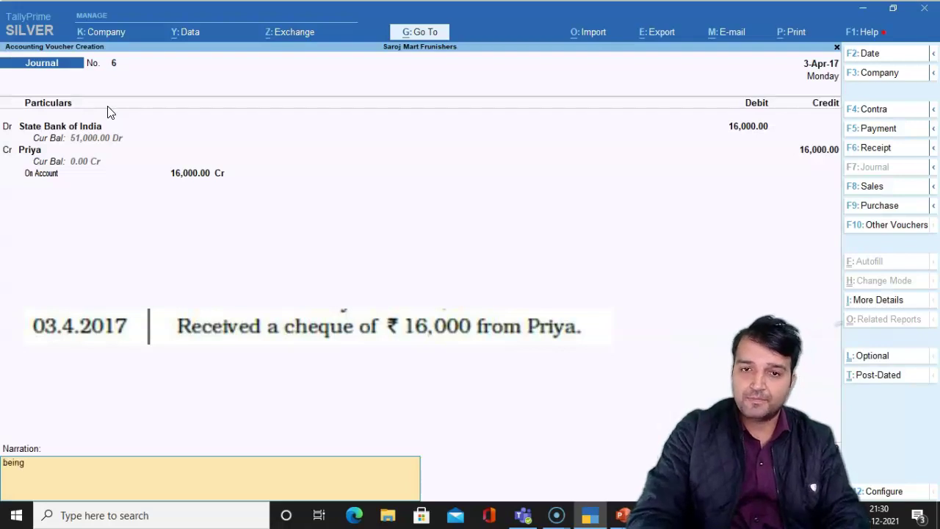
key("BackSpace")
key("BackSpace")
key("BackSpace")
key("BackSpace")
type("ch")
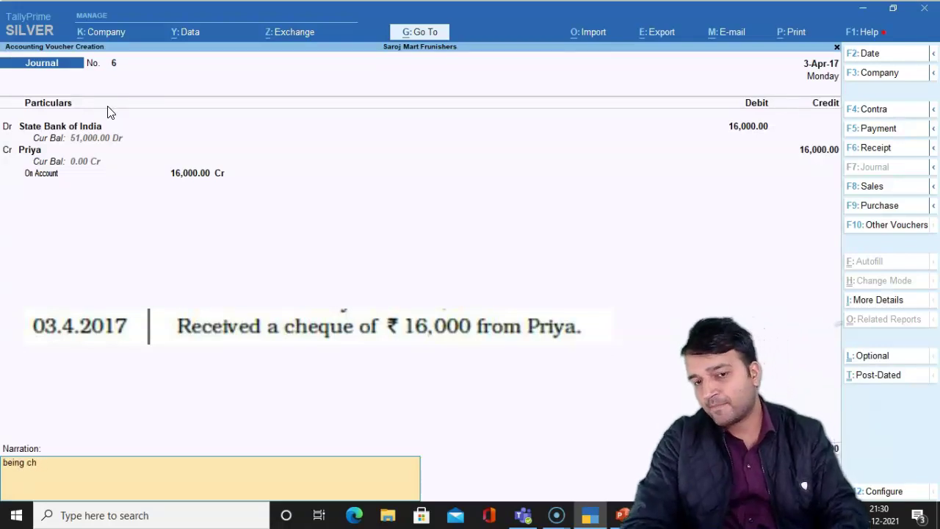
type("eque received from priya")
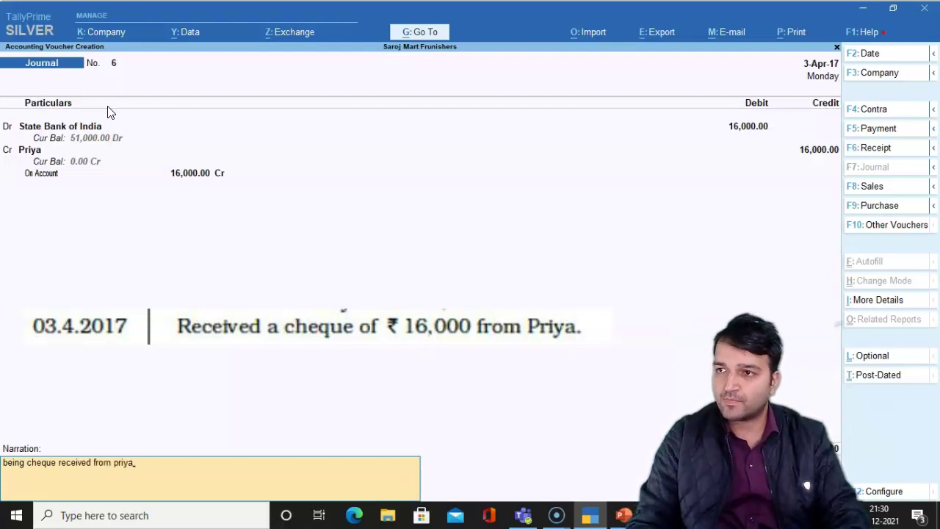
key("Return")
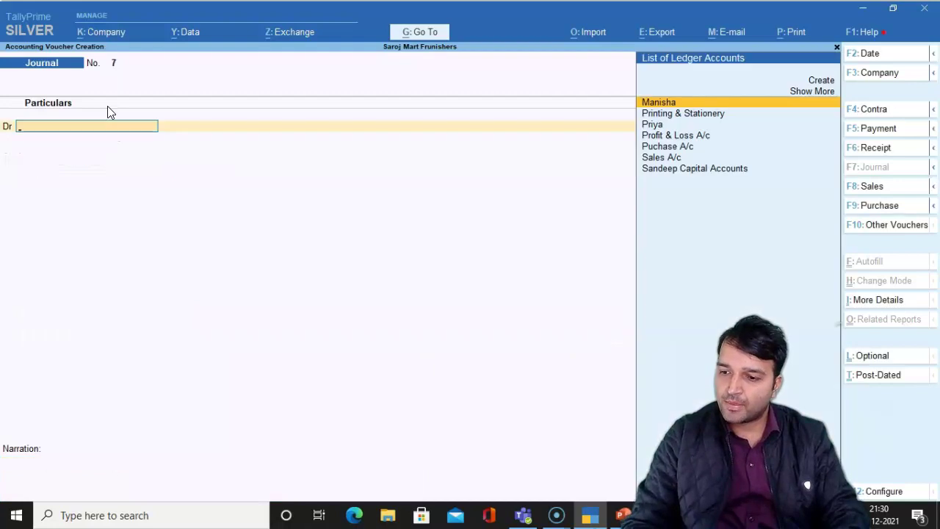
Set the date of the seventh journal voucher to 5 April 2017
key("F2")
type("5.4")
key("Return")
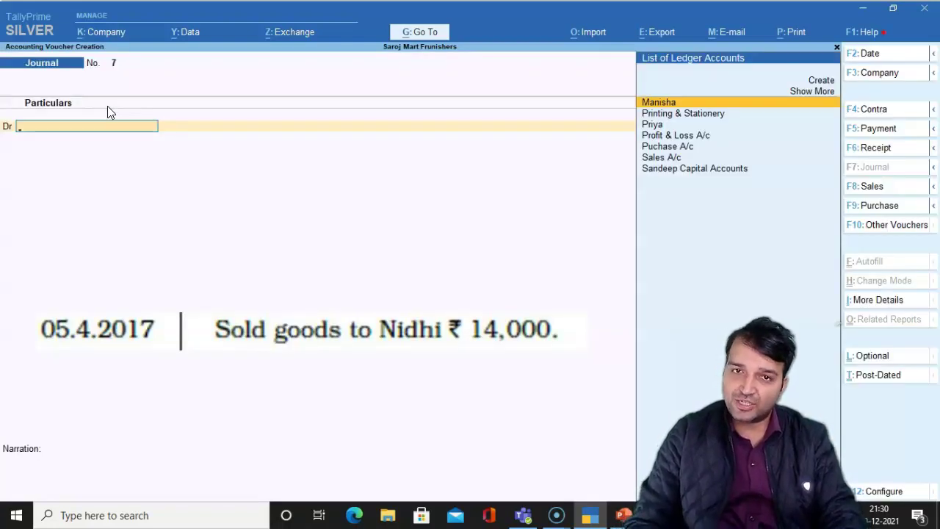
Create a ledger with the customer's name under Sundry Debtors for the debit side of the seventh journal voucher
key("alt+c")
type("Nidhi")
key("Return")
type("sund")
key("Down")
key("Return")
key("Return")
key("Return")
key("ctrl")
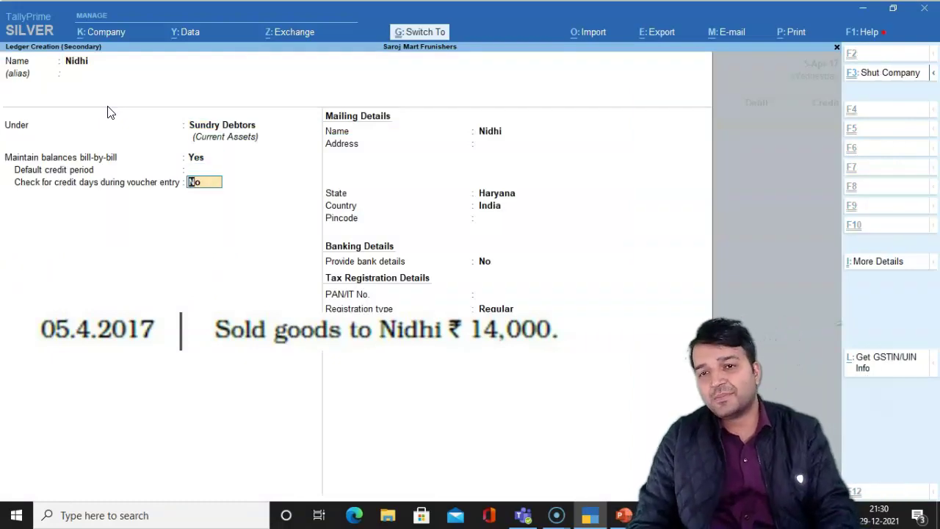
key("ctrl+a")
Debit the new customer's ledger with 14000 in the seventh journal voucher, keeping the bill reference as On Account
type("14000")
key("Return")
key("Return")
key("Return")
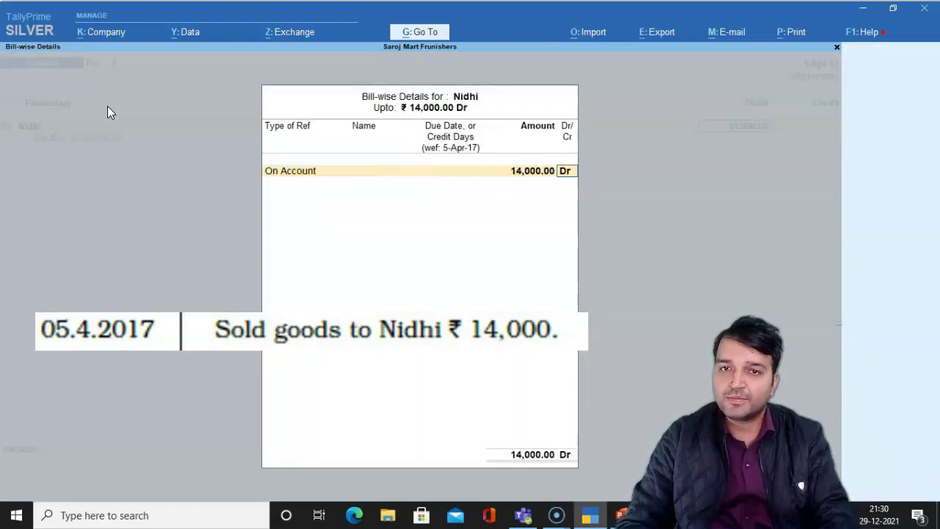
key("Return")
key("Return")
Credit Sales A/c with 14,000 in the seventh journal voucher
type("Sal")
key("Return")
key("Return")
key("Return")
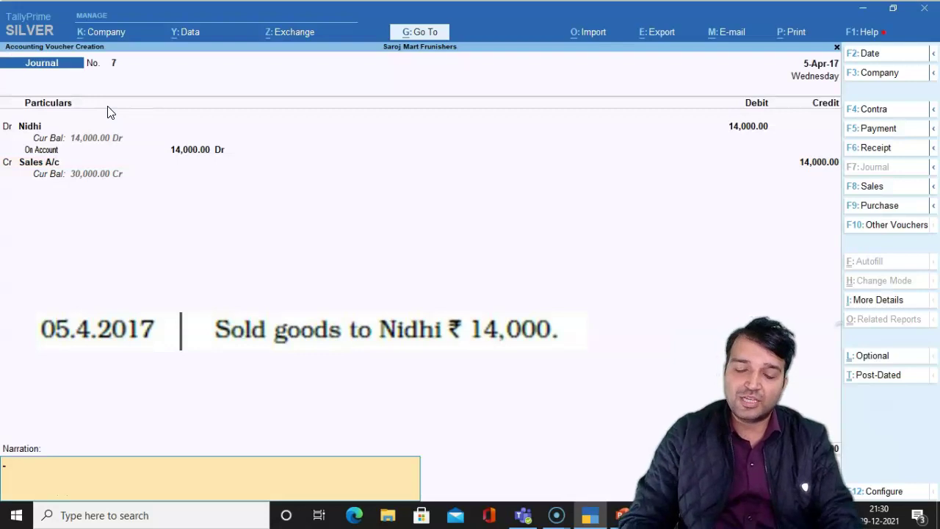
Enter the narration "being goods sold to" plus the customer's name and 14000, and save the seventh journal voucher
type("being goods sold to nidhi")
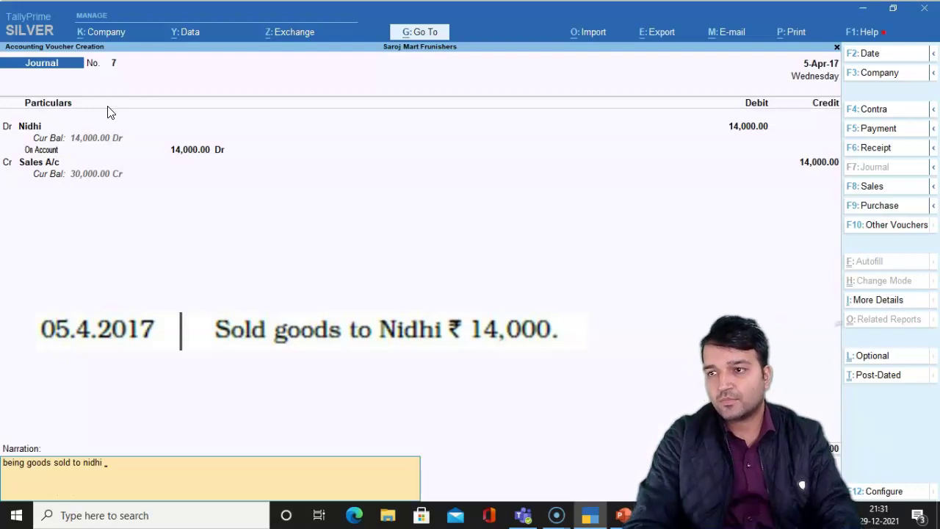
type(" 14000")
key("Return")
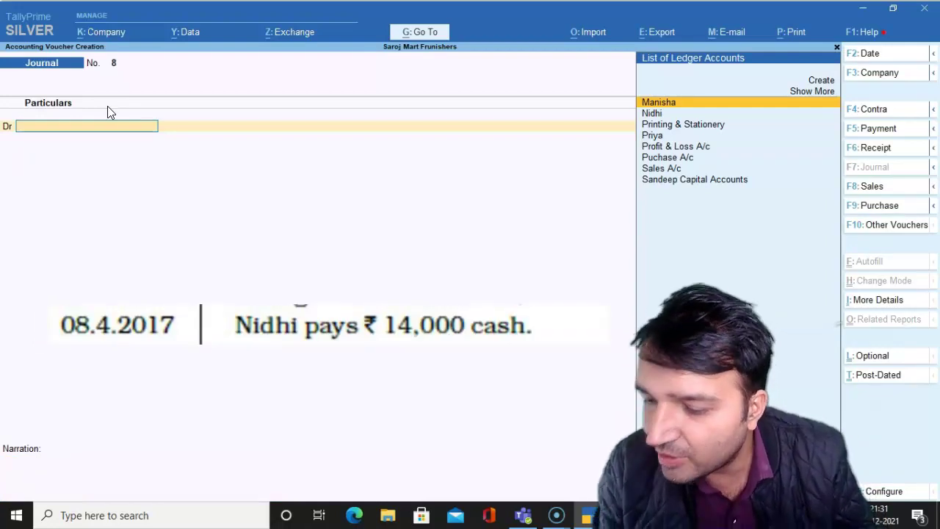
Date the eighth journal voucher 8 April 2017 and debit Cash with 14000
key("F2")
type("08.04")
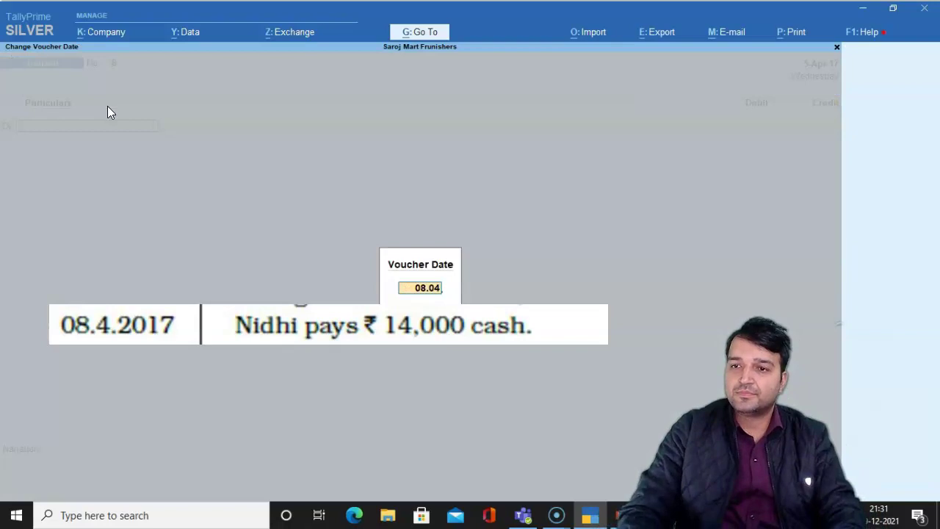
key("Return")
type("Ca")
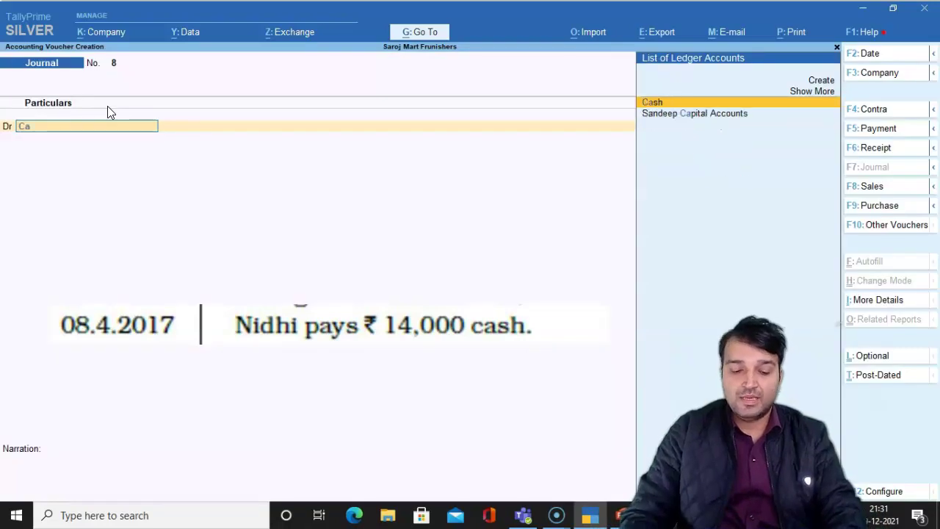
key("Return")
type("14000")
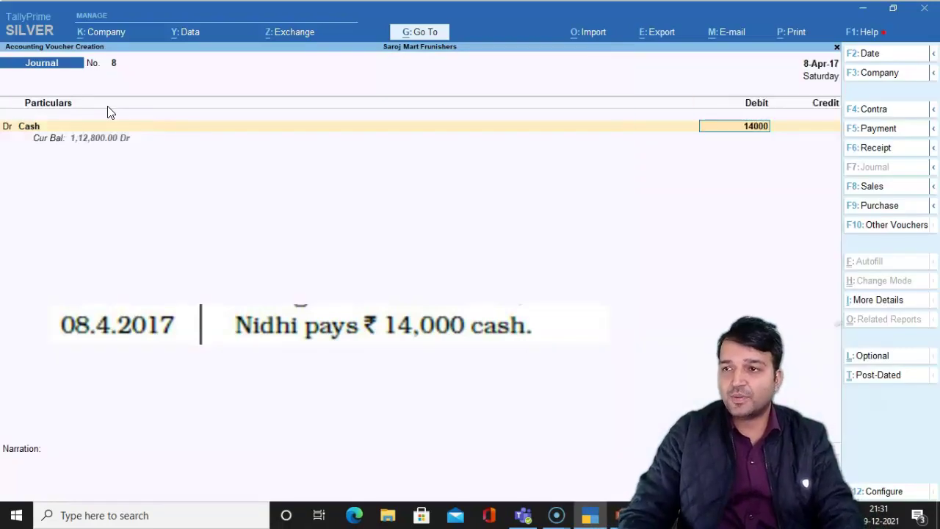
key("Return")
Credit the paying customer's ledger with 14,000 in the eighth journal voucher, keeping the bill reference as On Account
type("Ni")
key("Return")
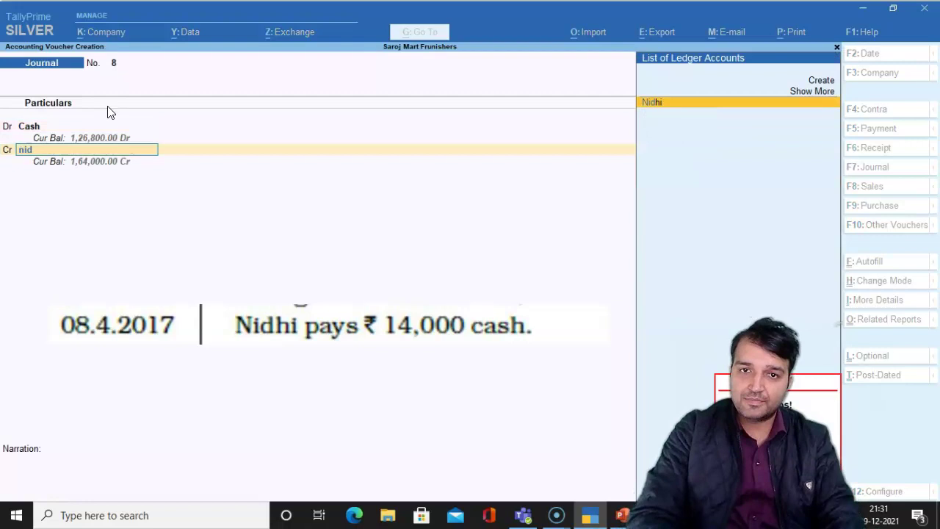
key("Return")
key("Return")
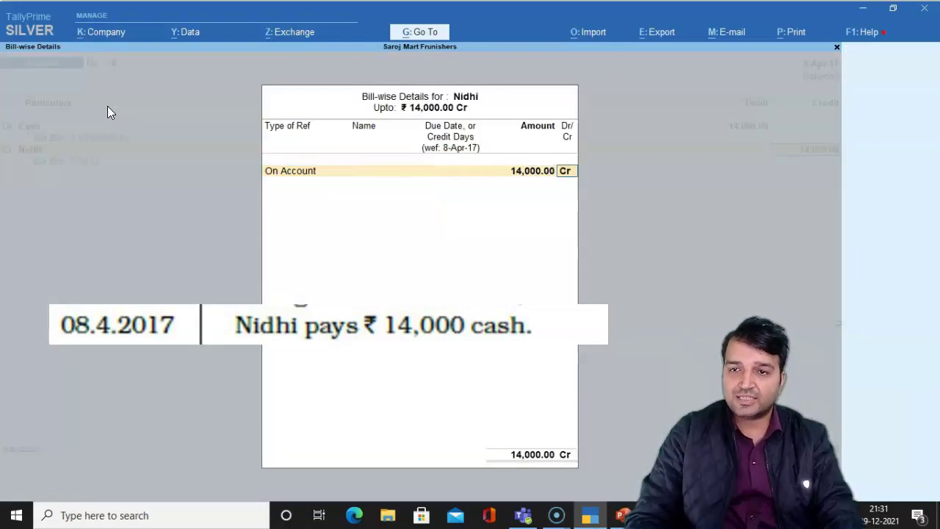
key("Return")
Enter the narration "being cash received from" plus the customer's name and save the eighth journal voucher
type("beig")
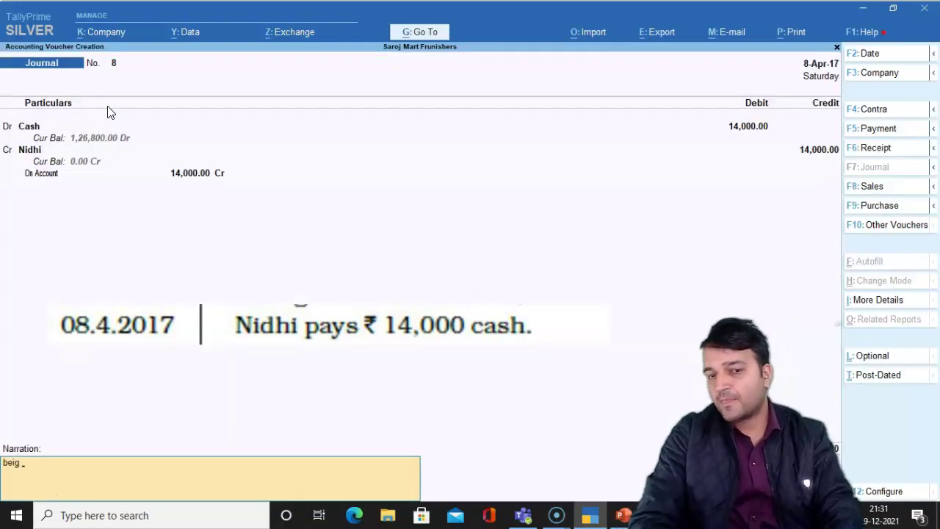
key("BackSpace")
type("ng cash received from nidhi")
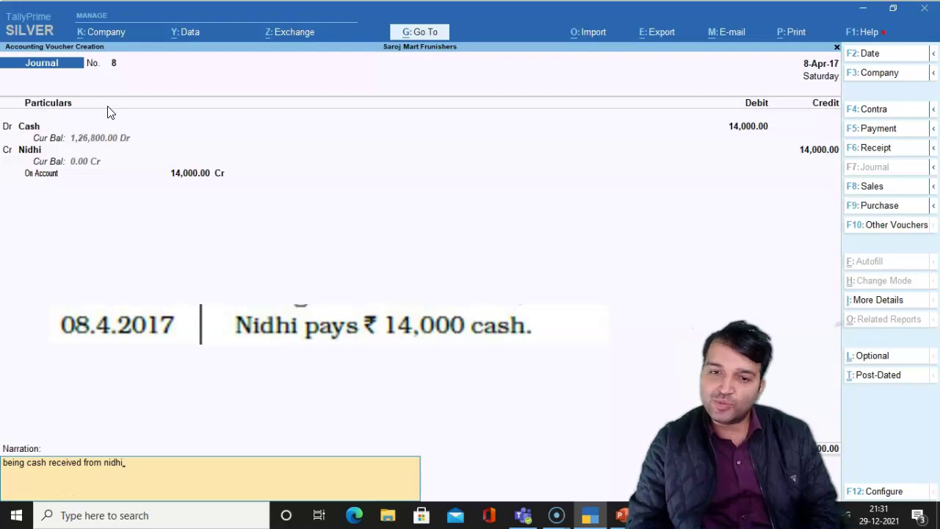
key("Return")
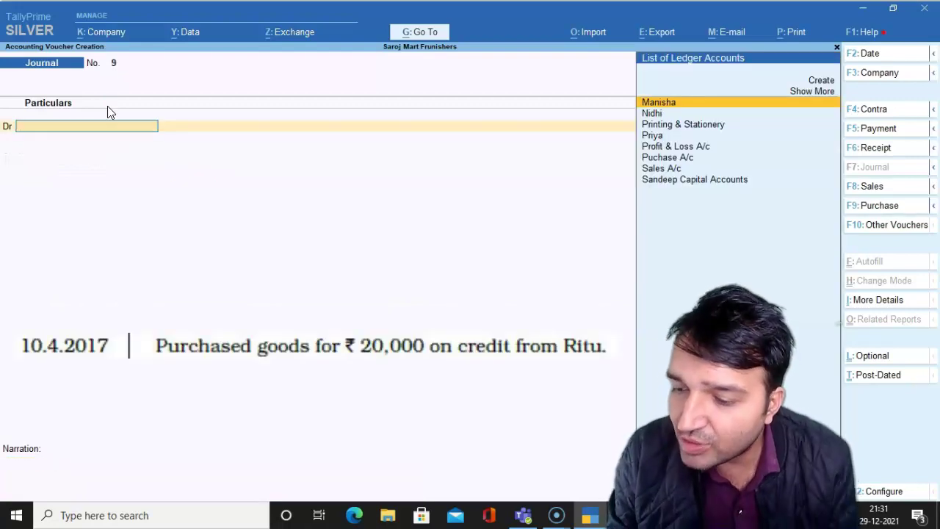
Set the date of the ninth journal voucher to 10 April 2017
key("F2")
type("10.04")
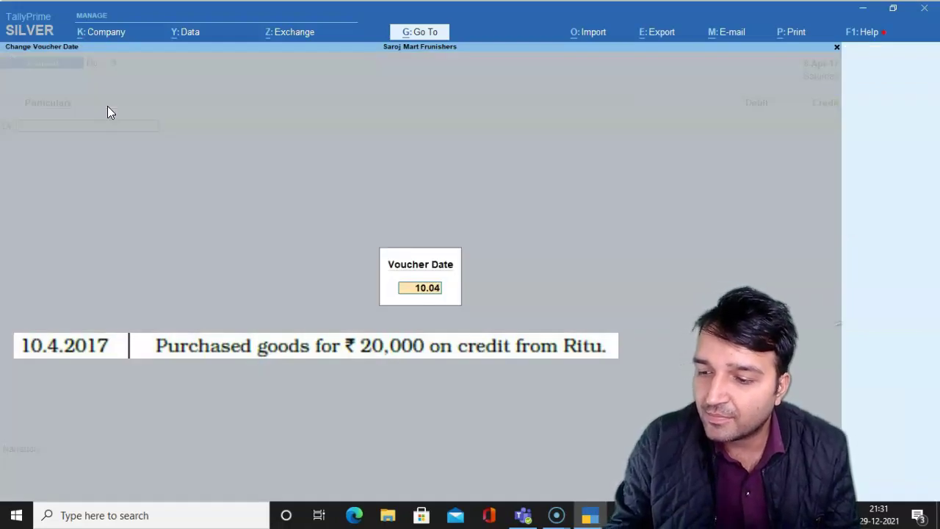
key("Return")
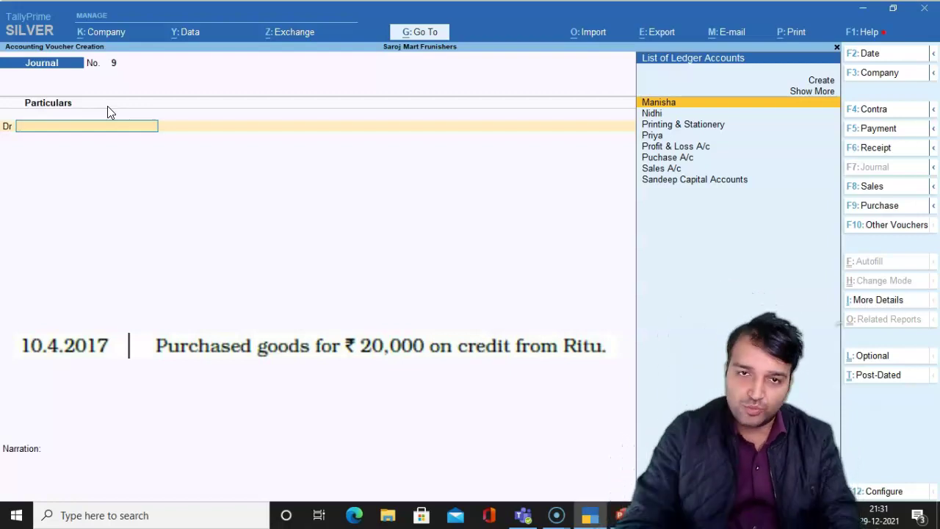
Debit Puchase A/c with 20000 in the ninth journal voucher, skipping the inventory allocation
type("Puch")
key("Return")
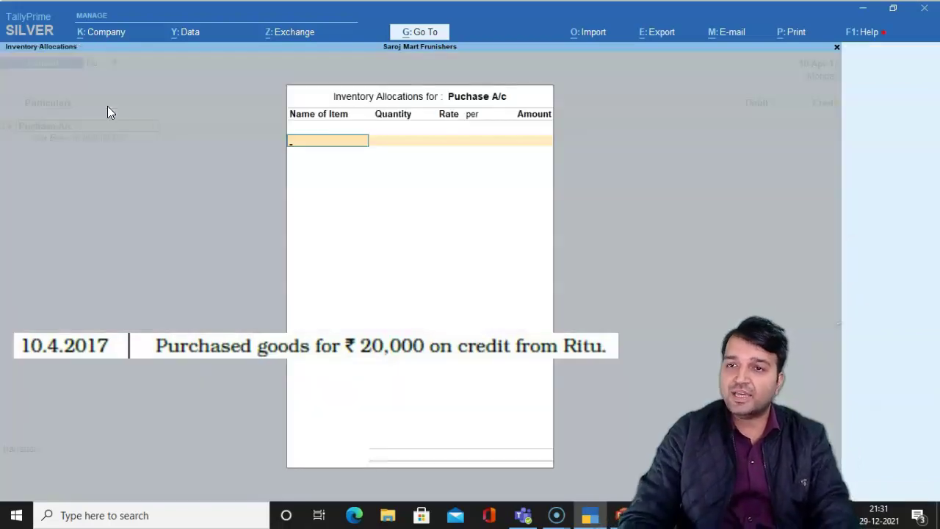
key("Escape")
type("20000")
key("Return")
key("Return")
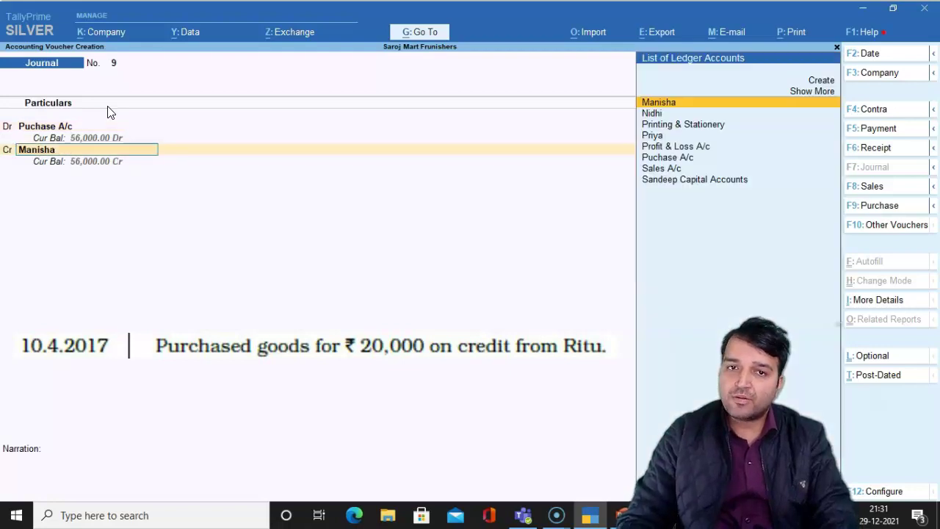
Create a ledger with the supplier's name under Sundry Creditors for the credit side of the ninth journal voucher
key("alt+c")
type("Ritu")
key("Return")
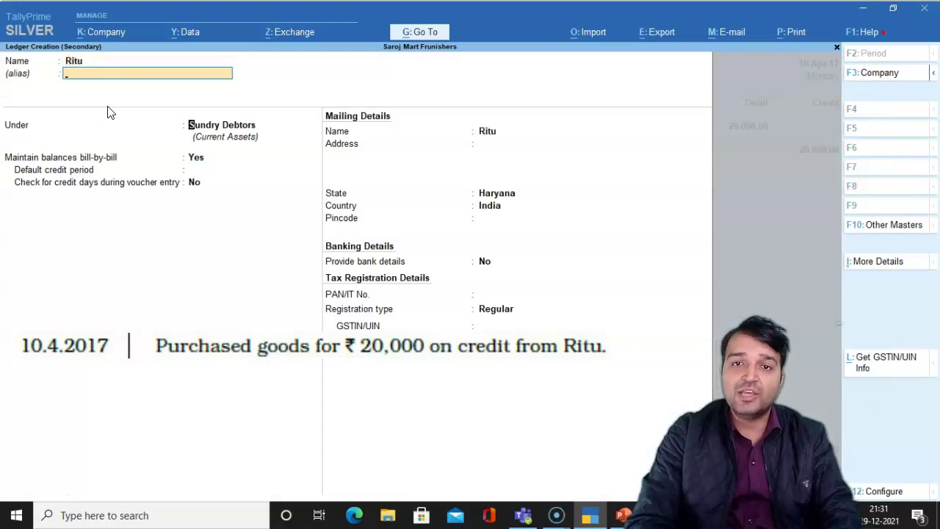
key("Return")
type("sundr")
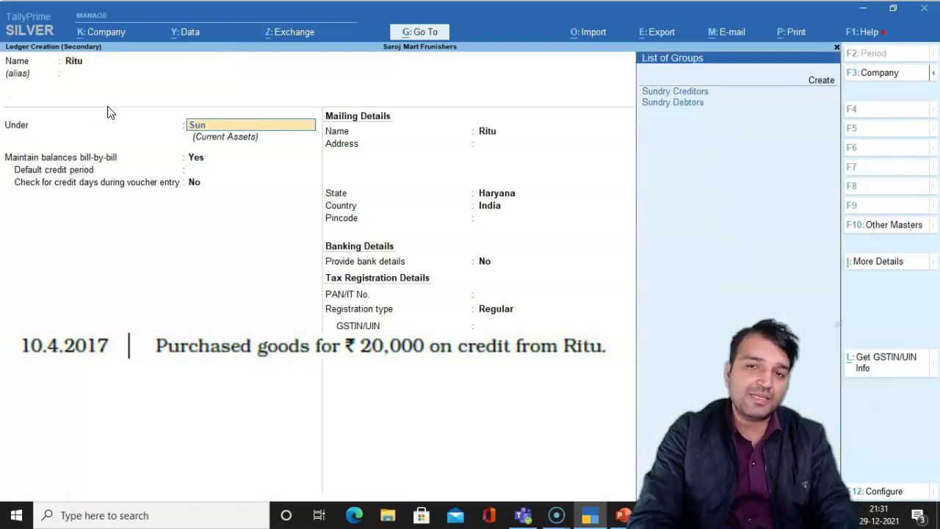
key("Down")
key("Return")
key("Return")
key("Return")
key("Return")
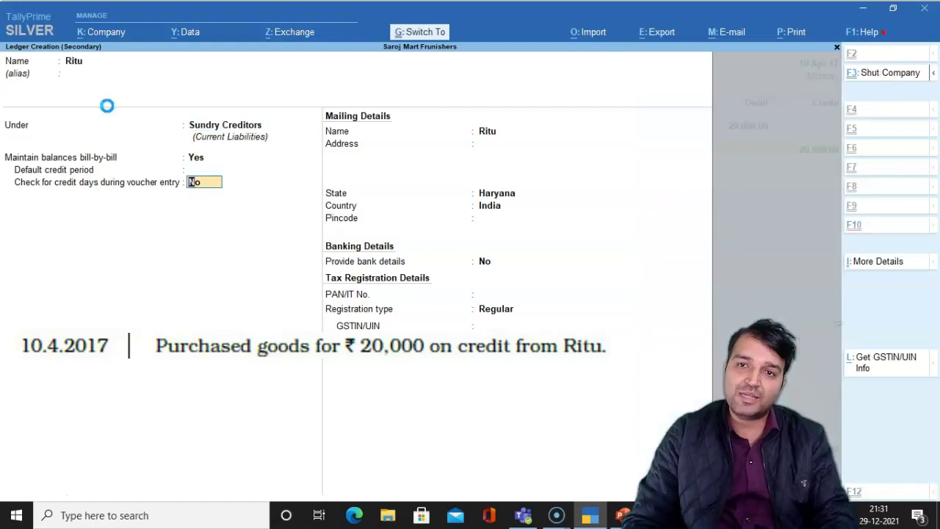
Credit the supplier's ledger with 20,000 in the ninth journal voucher, keeping the bill reference as On Account
key("Return")
key("Return")
key("Return")
key("Return")
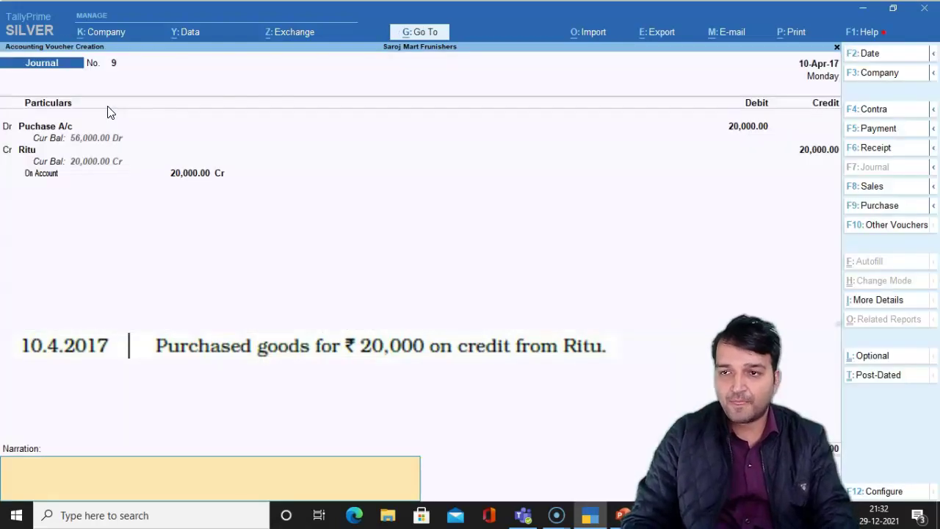
Enter the narration "being goods purchase on credit from" plus the supplier's name and save the ninth journal voucher
type("being goo")
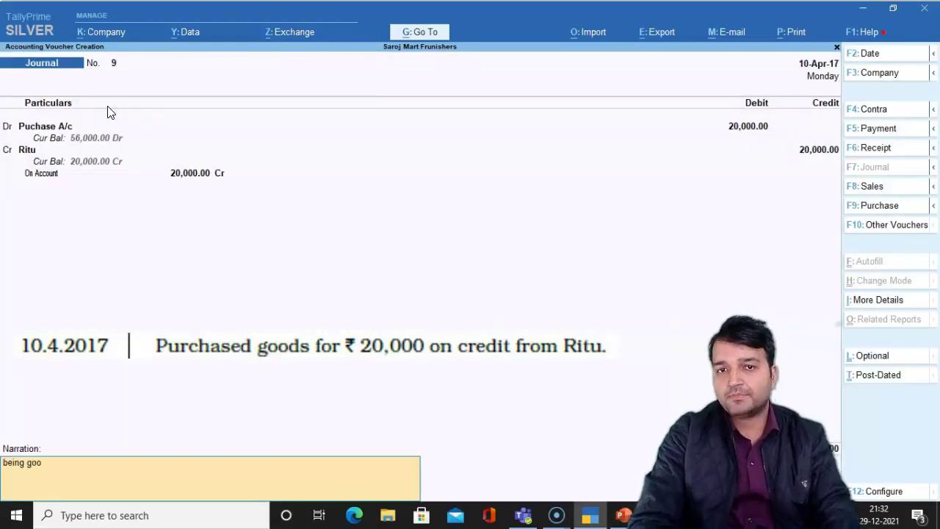
type("ds purchase on credit from rituy")
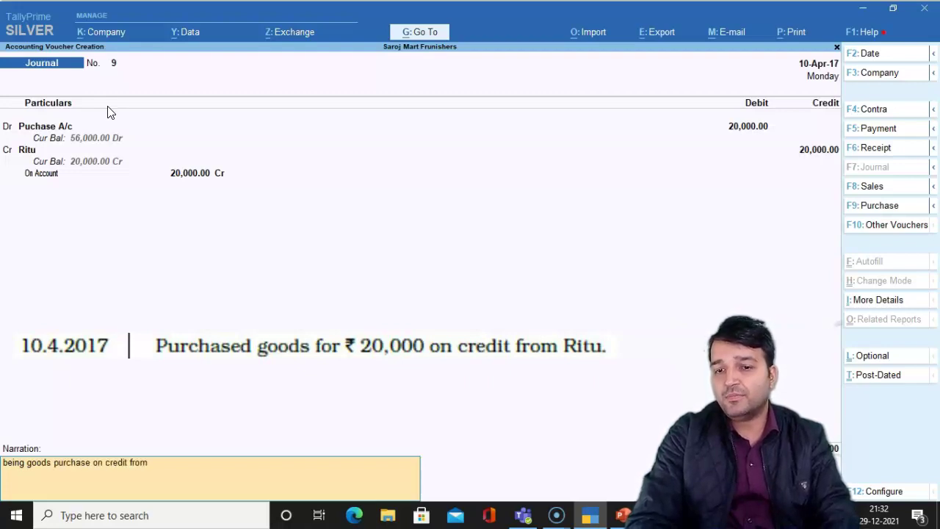
key("BackSpace")
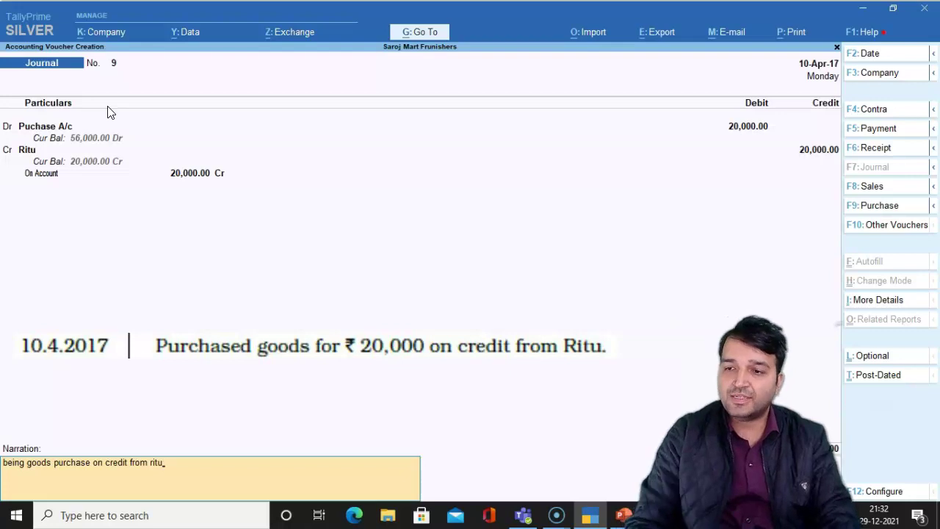
key("Return")
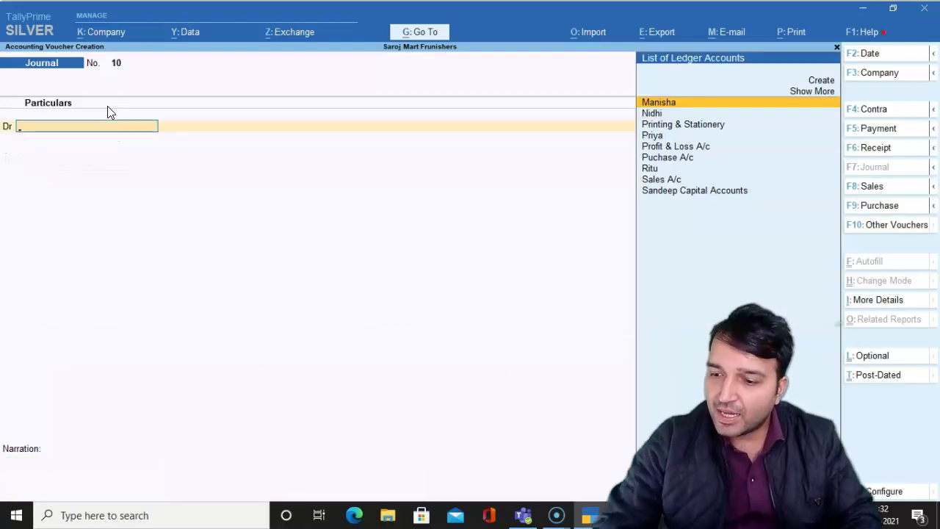
Set the date of the tenth journal voucher to 14 April 2017
key("F2")
type("14-04")
key("Return")
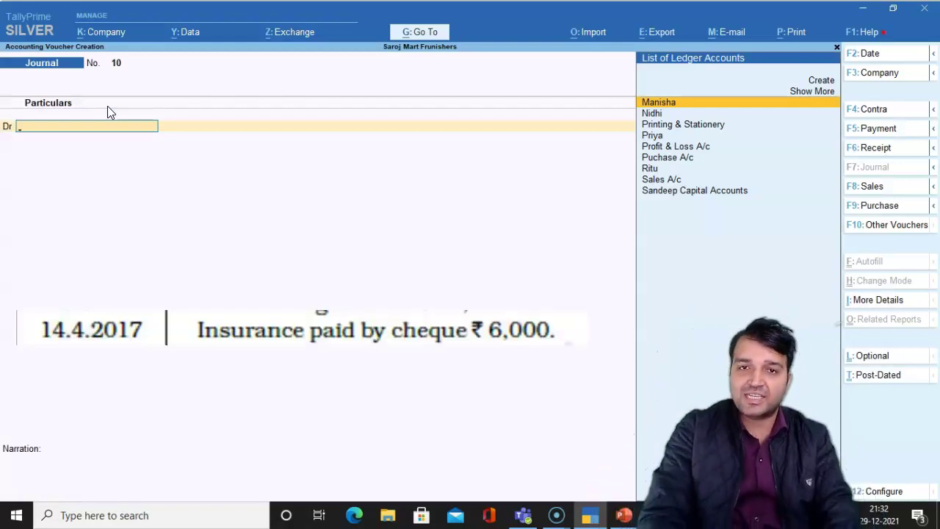
Create an Insurance Exp ledger under Indirect Expenses for the debit side of the tenth journal voucher
key("alt+c")
type("I")
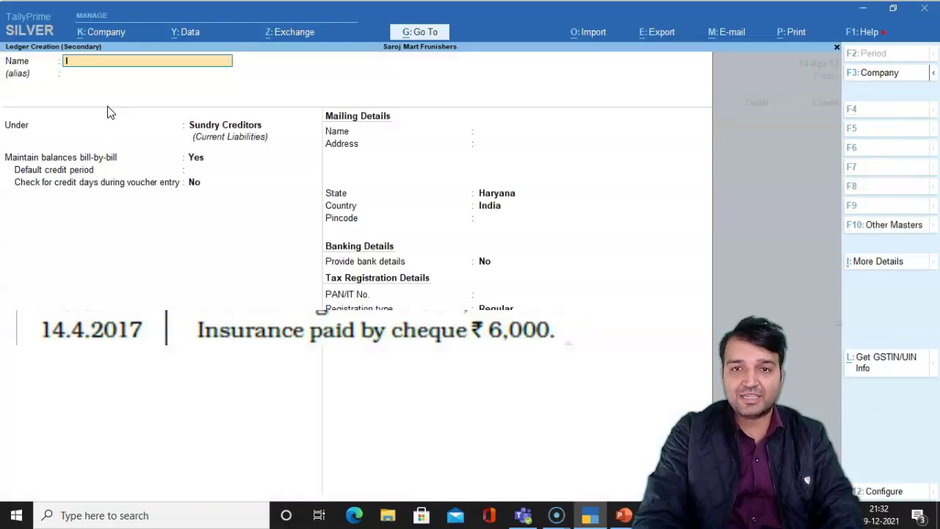
type("nsurance Exp")
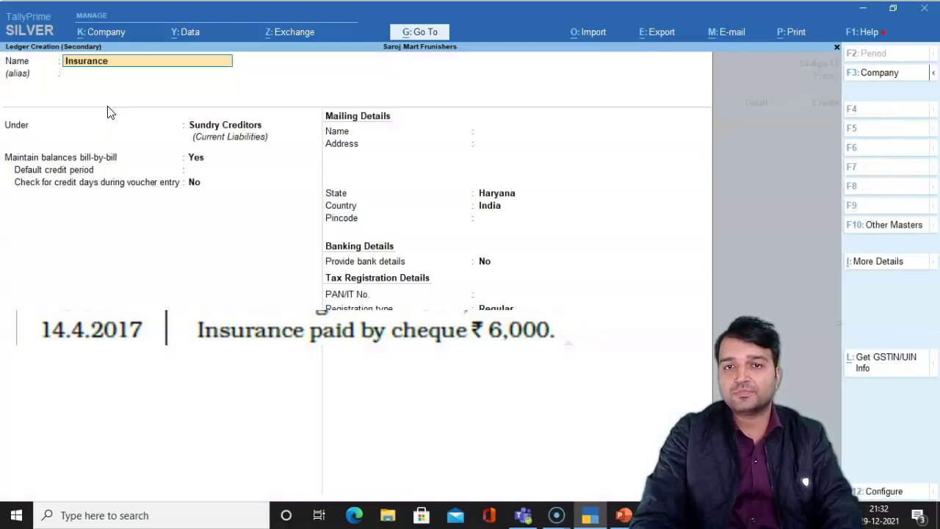
key("Return")
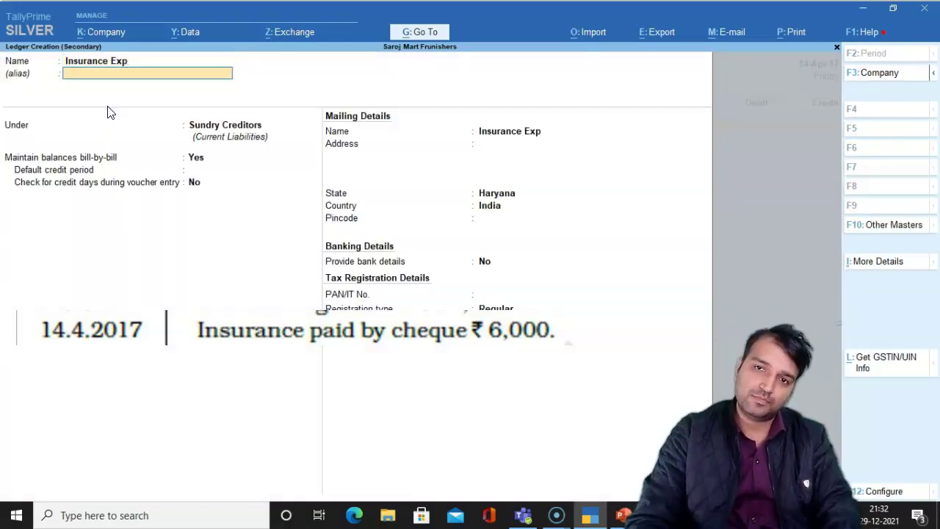
key("Return")
key("Return")
key("BackSpace")
type("In")
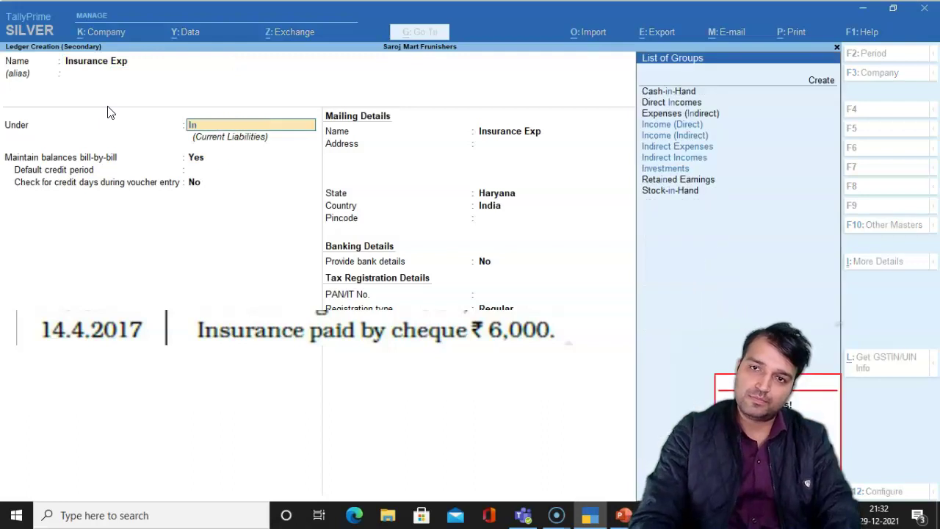
key("Down")
key("Down")
key("Down")
key("Down")
key("Down")
key("Down")
type("di")
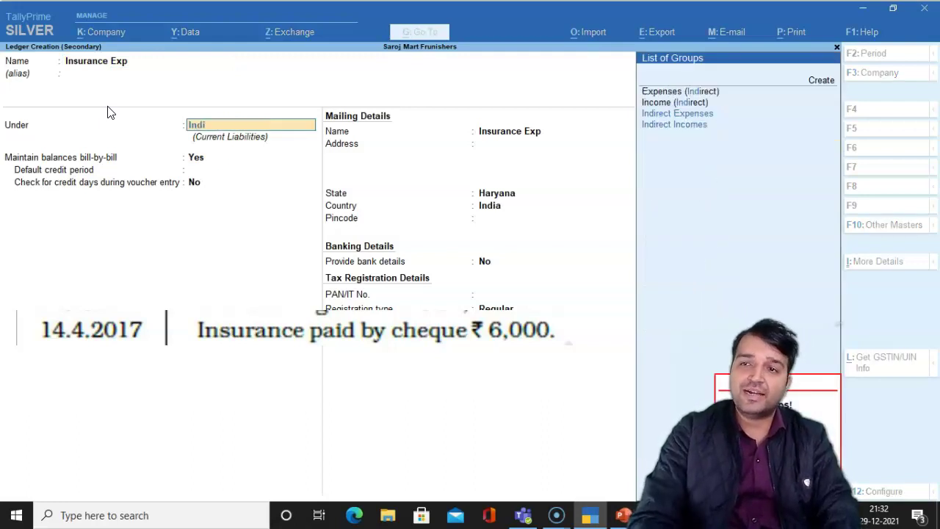
key("Down")
key("Return")
key("ctrl+a")
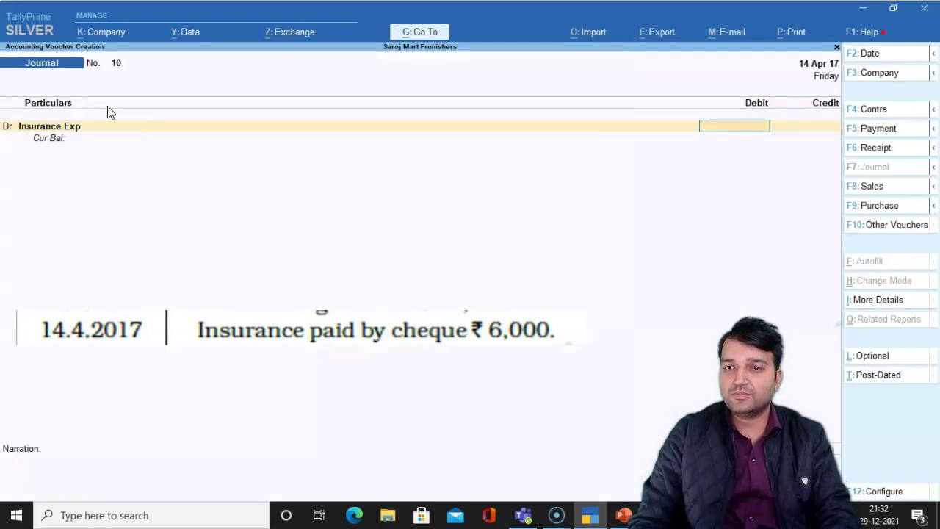
Debit Insurance Exp with 6,000 and credit State Bank of India with 6,000 by cheque in the tenth journal voucher
type("6000")
key("Return")
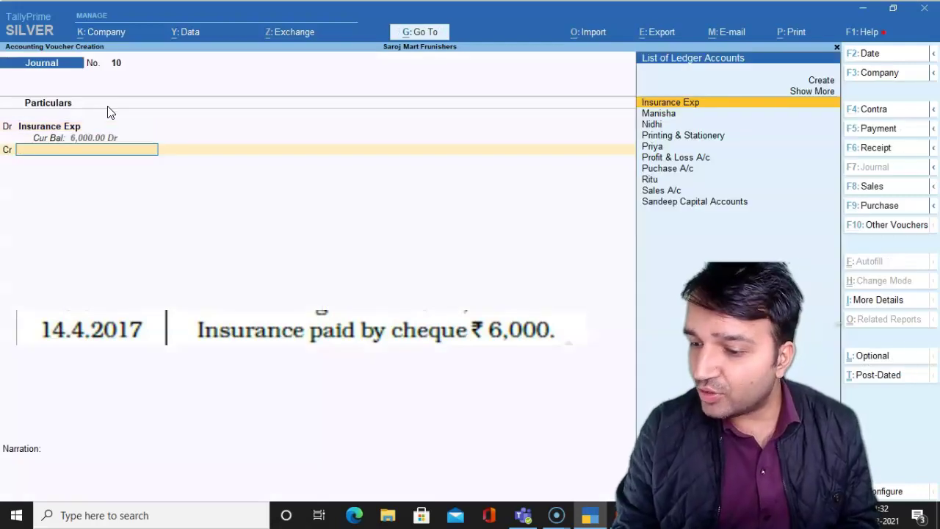
type("sta")
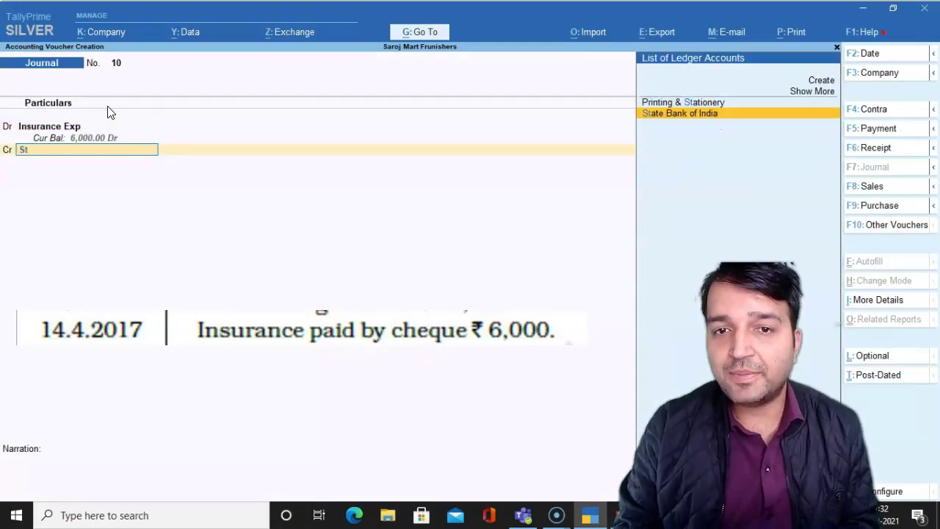
key("Return")
key("Return")
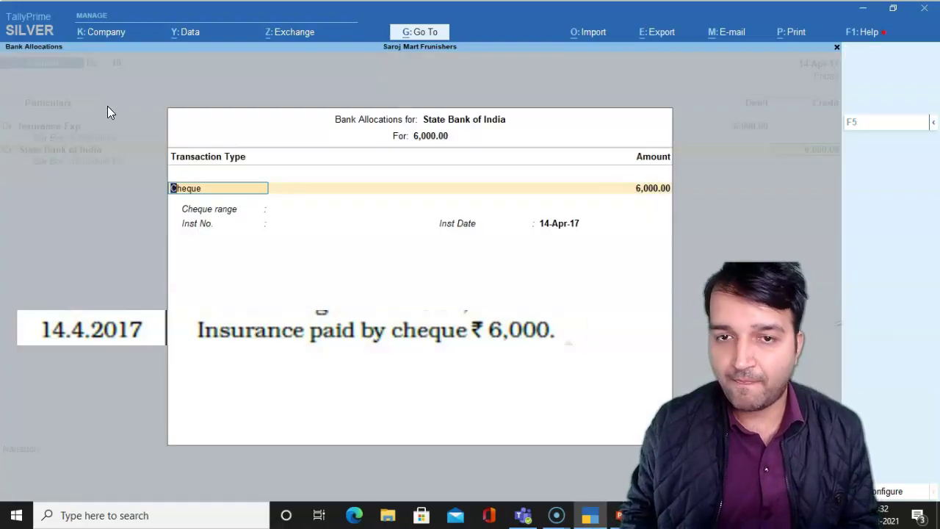
key("Return")
key("Return")
Enter the narration "being insuracne amount paid" and save the tenth journal voucher
type("bei")
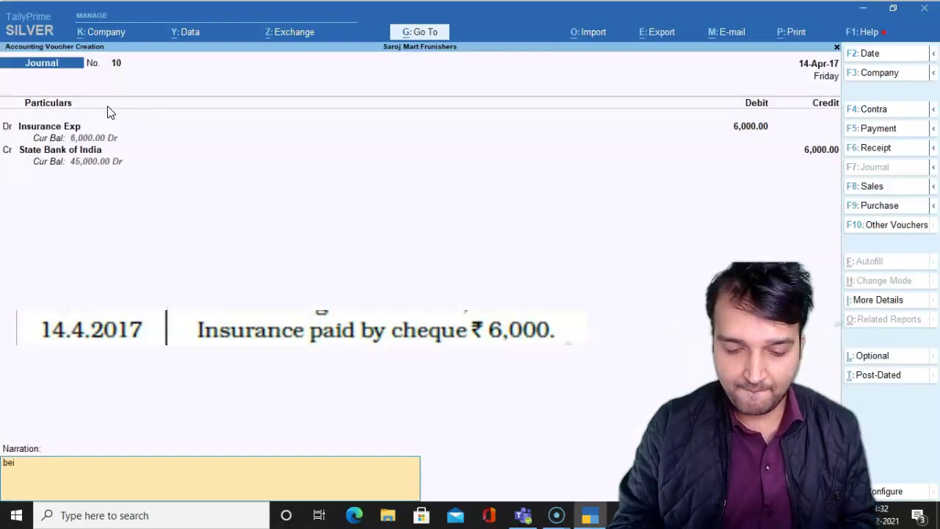
type("ng amout")
key("BackSpace")
key("BackSpace")
key("BackSpace")
key("BackSpace")
key("BackSpace")
key("BackSpace")
type("insu")
key("BackSpace")
key("BackSpace")
key("BackSpace")
key("BackSpace")
type("insurac")
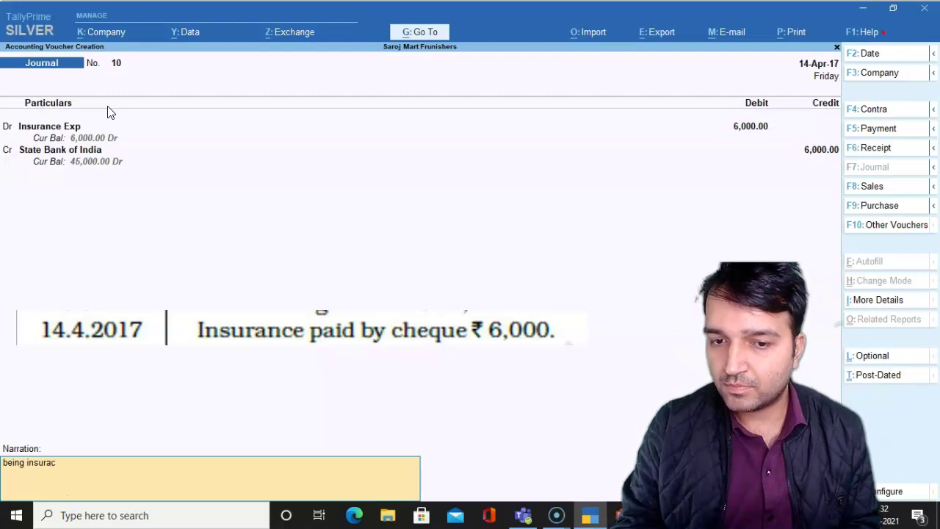
type("ne amount paid")
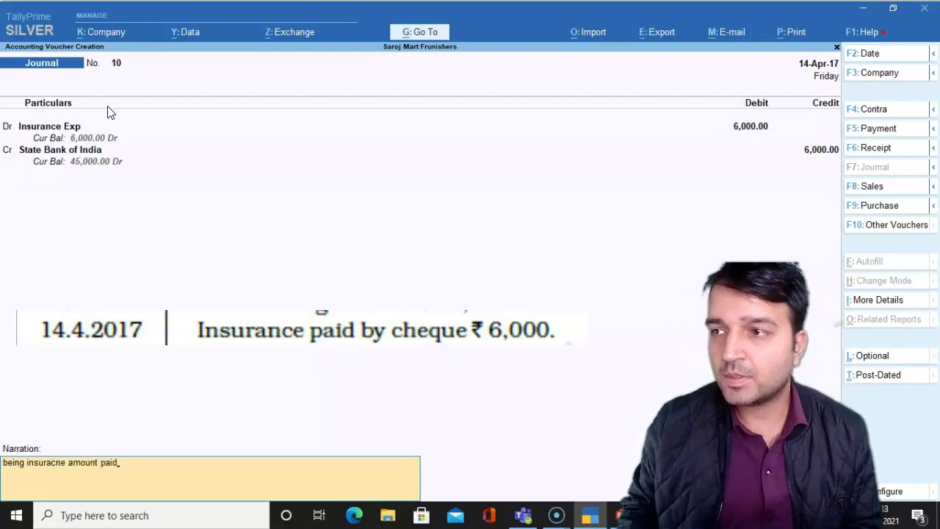
key("Return")
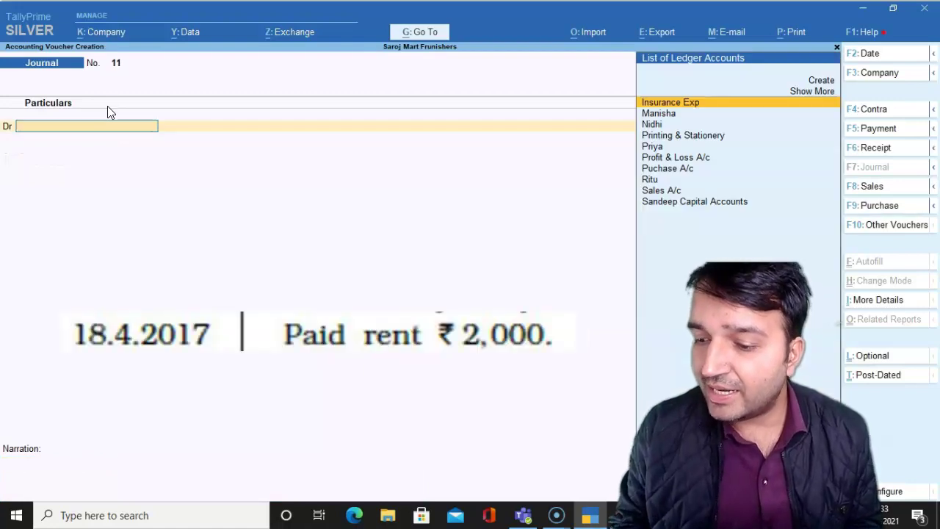
Set the date of the eleventh journal voucher to 18 April 2017
key("F2")
type("18.04")
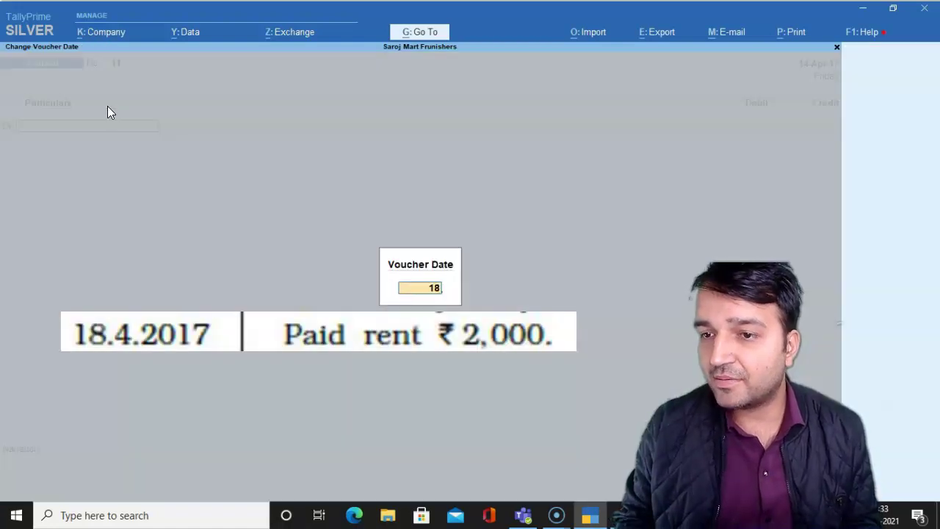
key("Return")
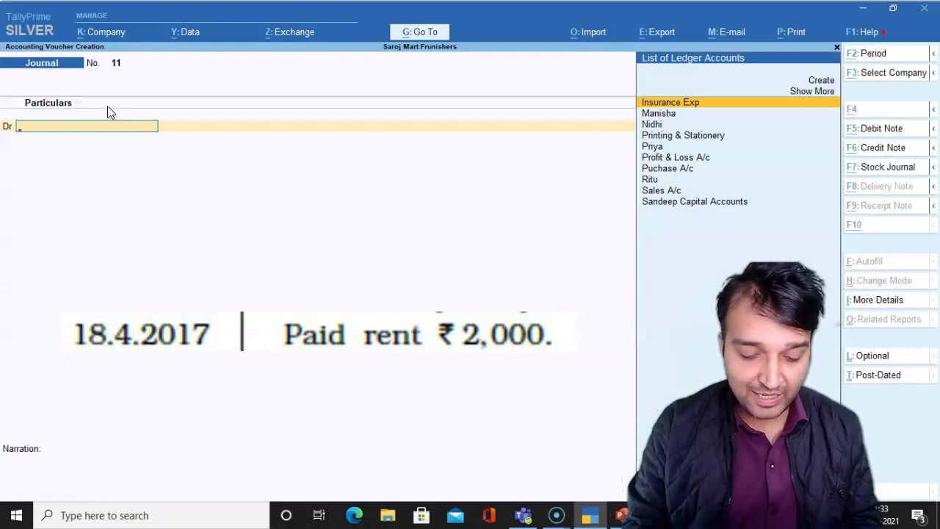
Create a Rent ledger under Indirect Expenses for the debit side of the eleventh journal voucher
key("alt+c")
type("Rent")
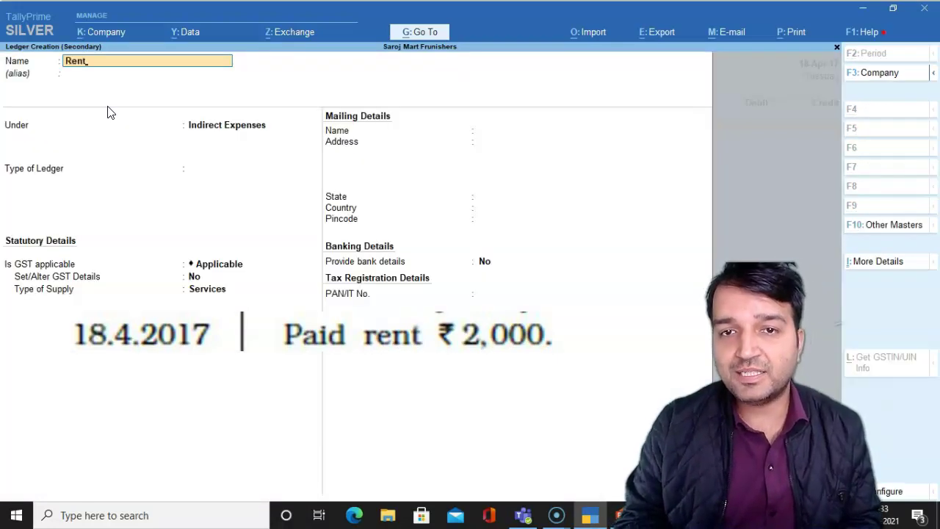
key("Return")
key("Return")
key("Return")
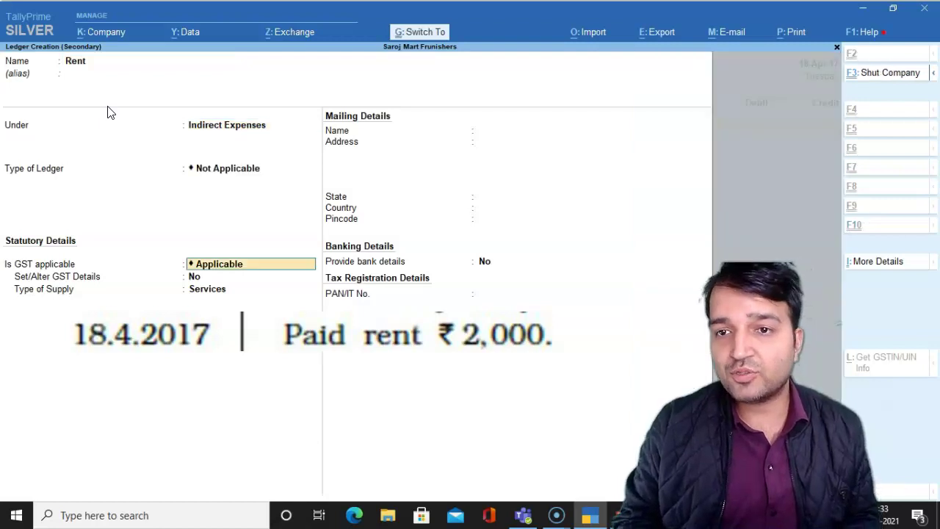
key("ctrl+a")
Debit Rent with 2,000 against Cash and save the eleventh journal voucher with the narration "being rent paid"
type("2000")
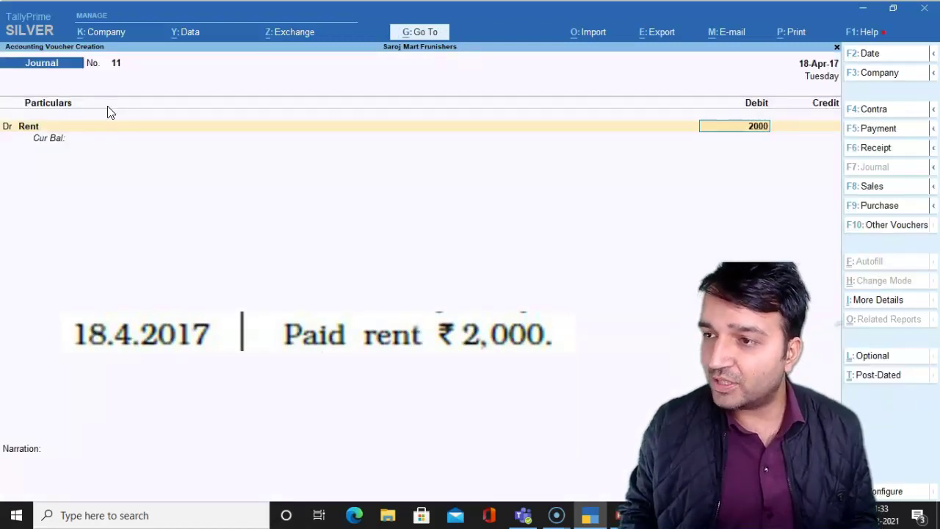
key("Return")
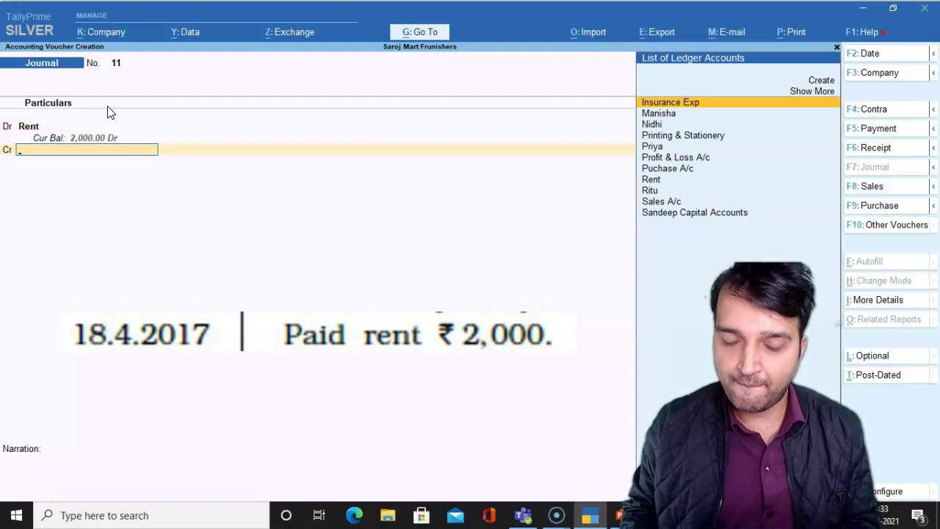
type("Cash")
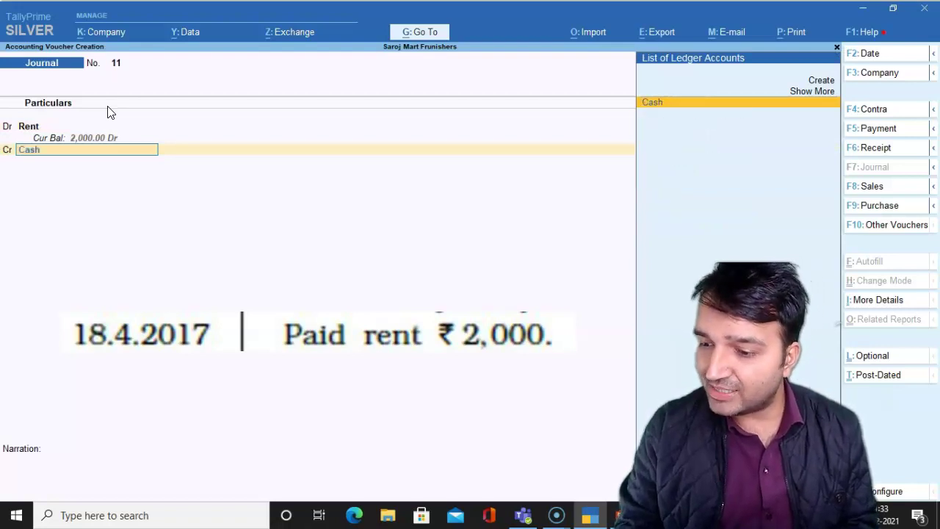
key("Return")
key("Return")
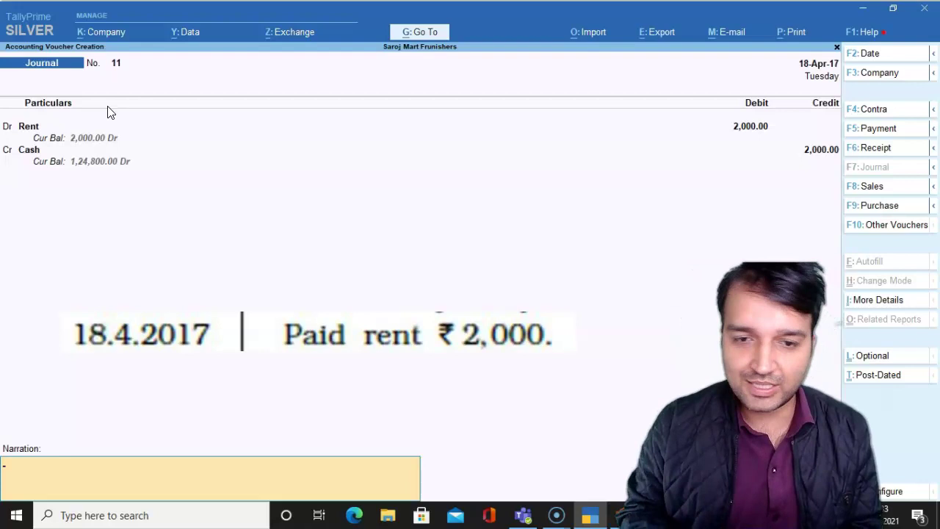
type("being rent paid")
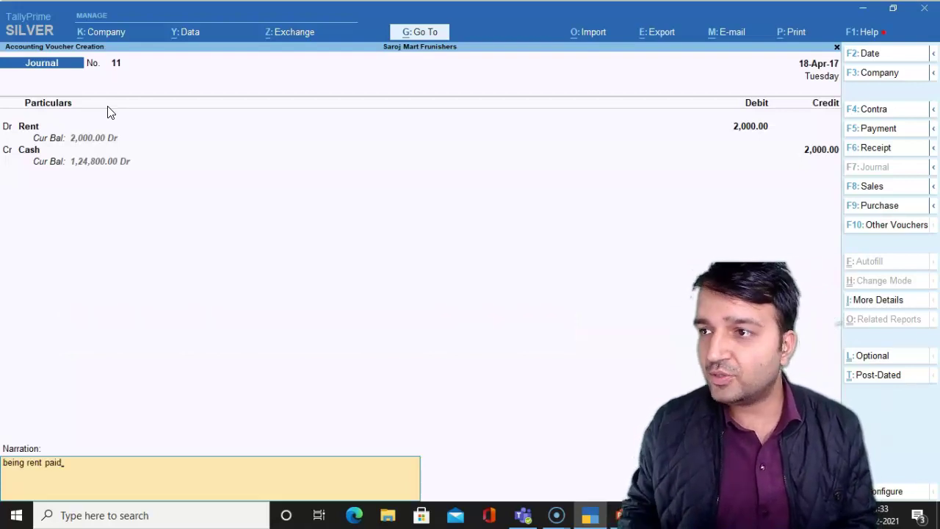
key("Return")
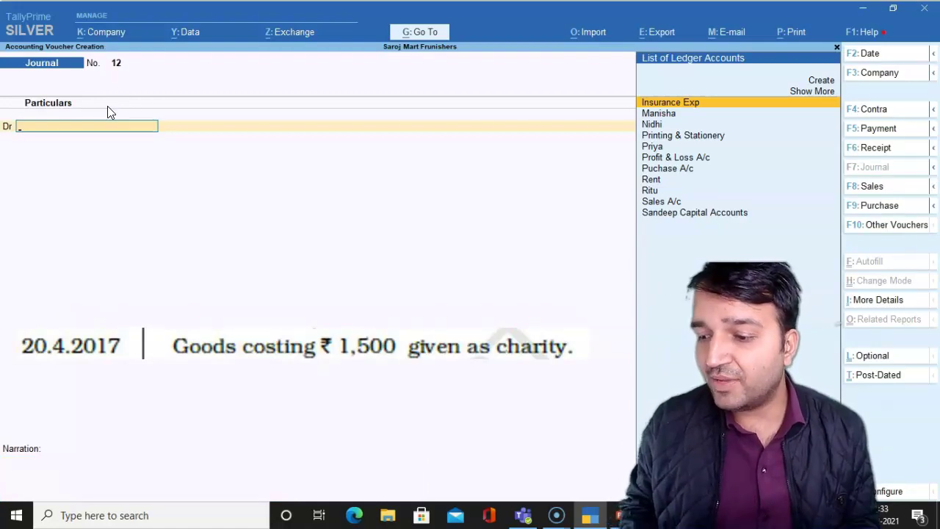
Date the twelfth journal voucher 20 April 2017 and create a Charity ledger under Indirect Expenses for its debit side
key("F2")
type("20.04")
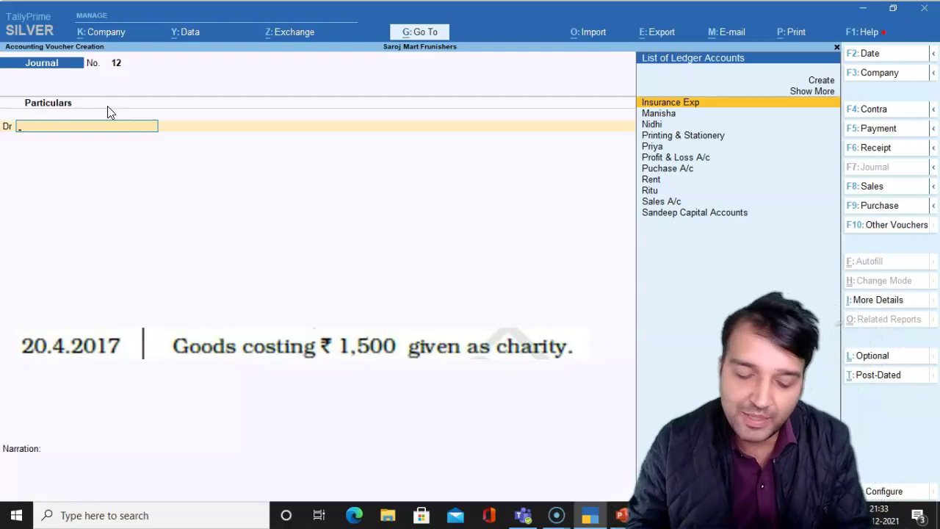
type("Cha")
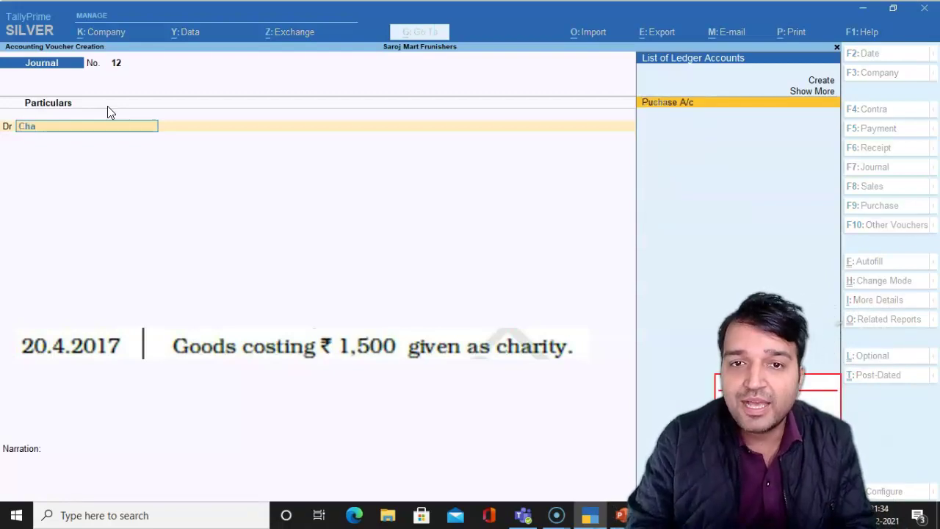
key("BackSpace")
key("BackSpace")
key("BackSpace")
key("alt+c")
type("Chari")
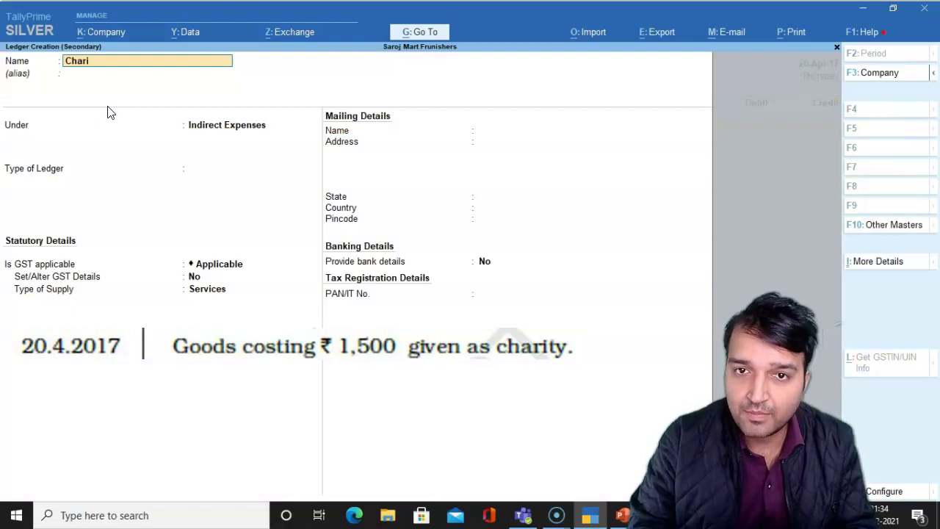
type("ty")
key("Return")
key("Return")
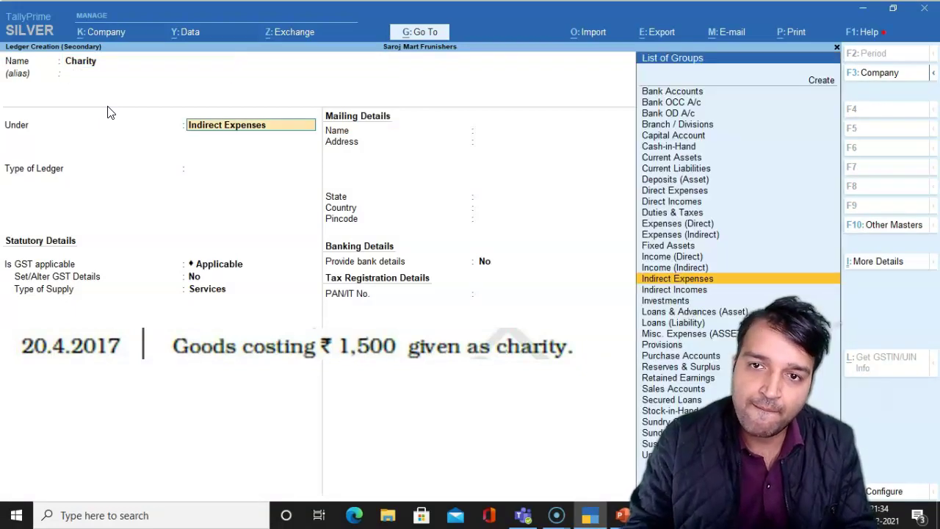
key("Return")
key("Return")
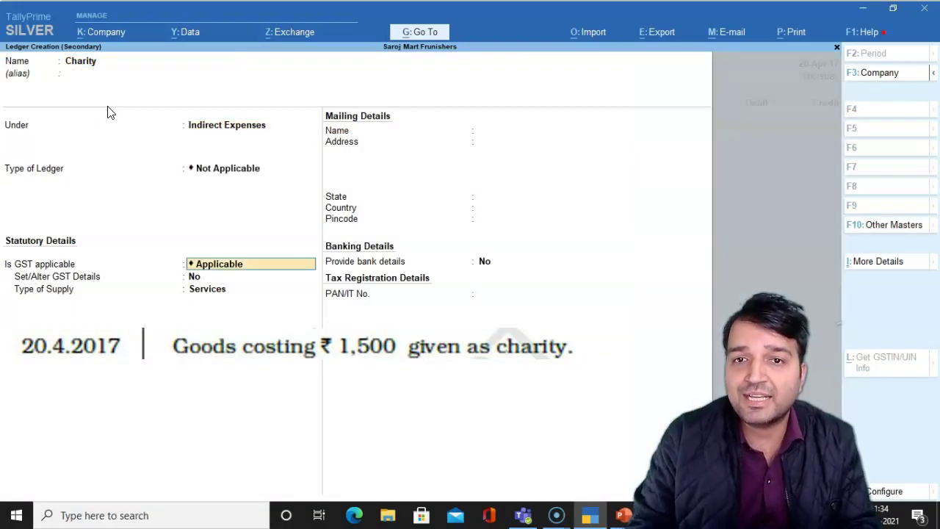
key("ctrl+a")
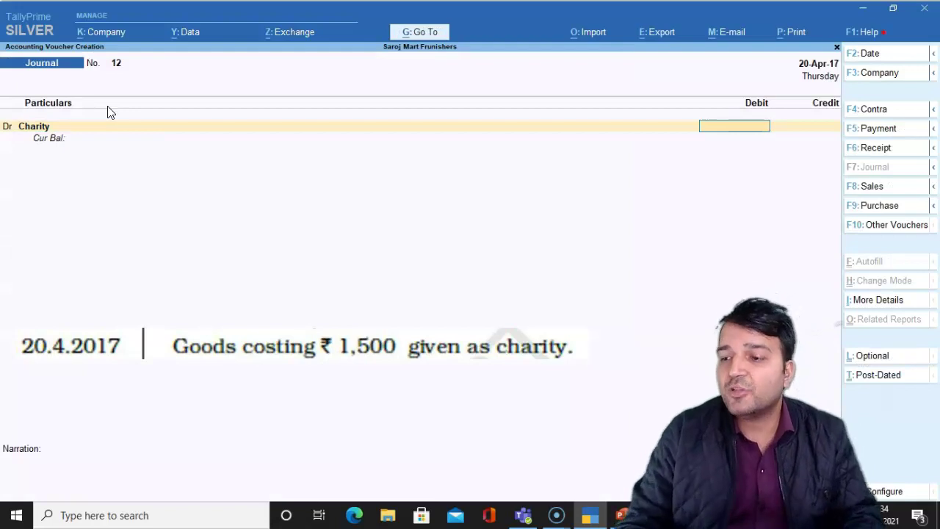
Debit Charity with 1,500 and choose the Puchase A/c ledger for the credit side, without allocating inventory items
type("1500")
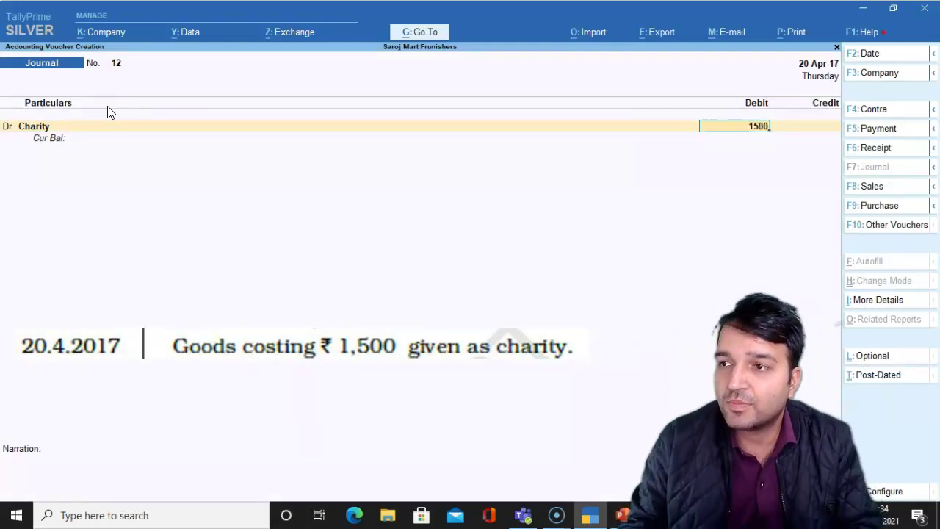
key("Return")
type("pu")
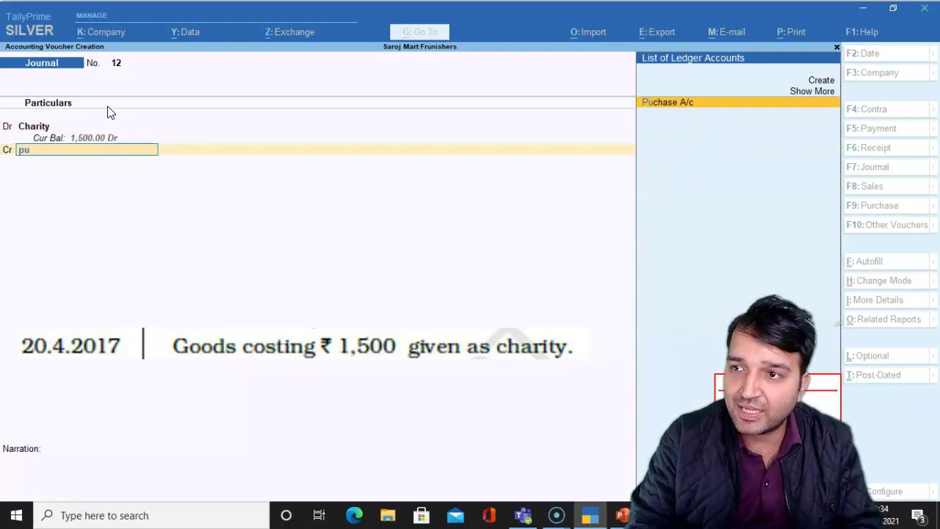
key("Return")
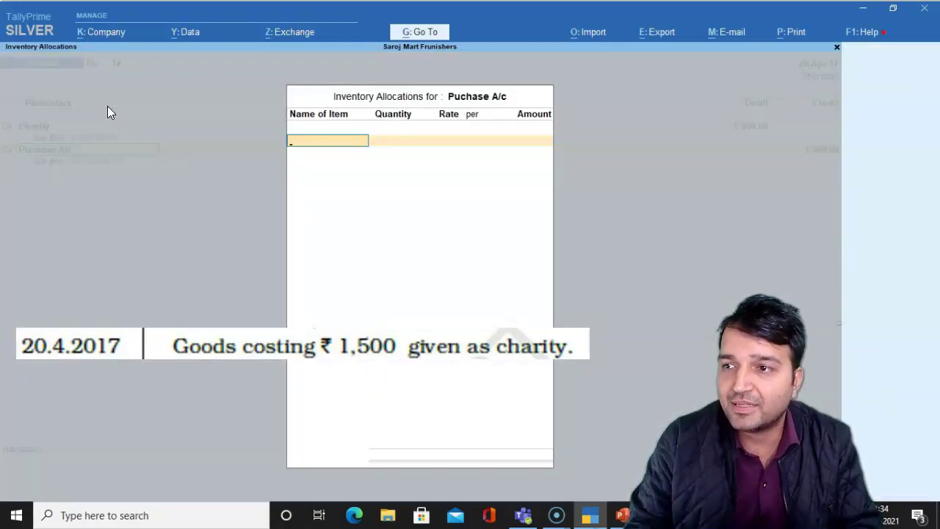
key("Return")
Correct the misspelled purchase ledger's name to Purchase A/c and credit it with 1,500 without inventory items
key("BackSpace")
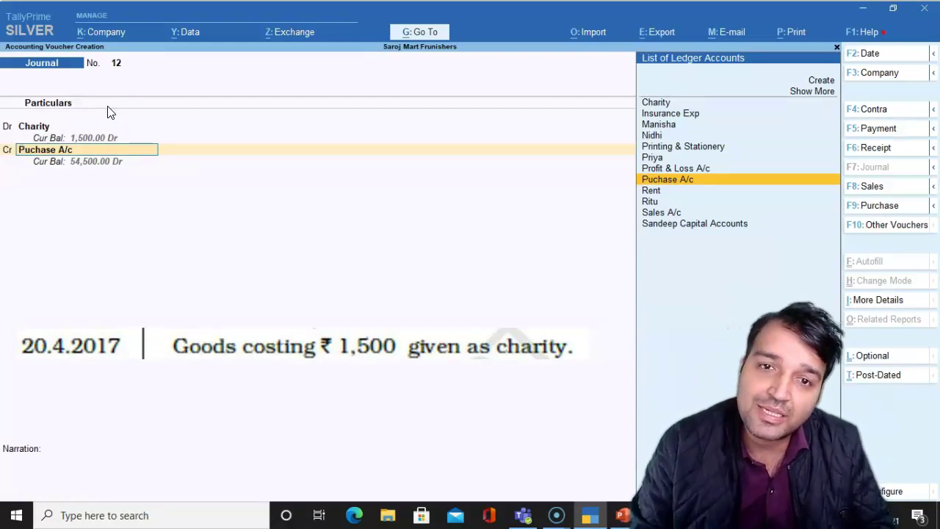
key("ctrl+Return")
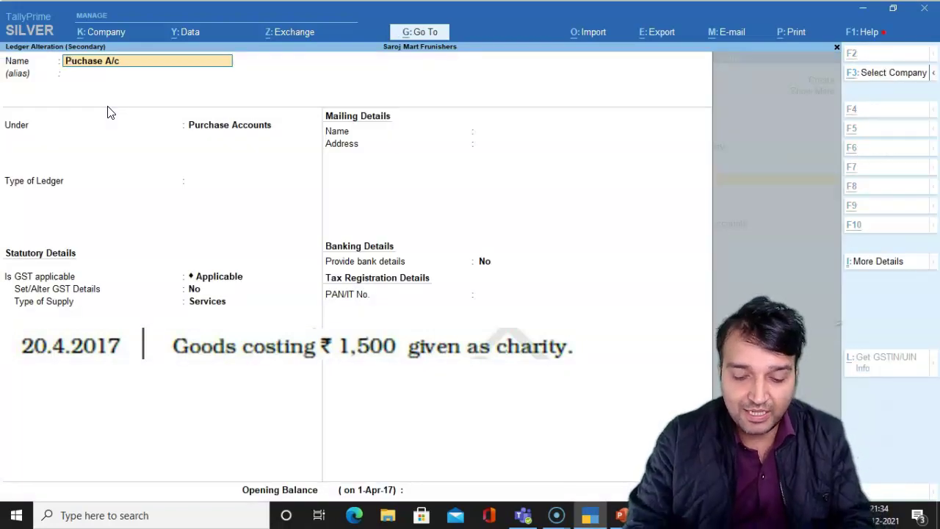
key("alt+p")
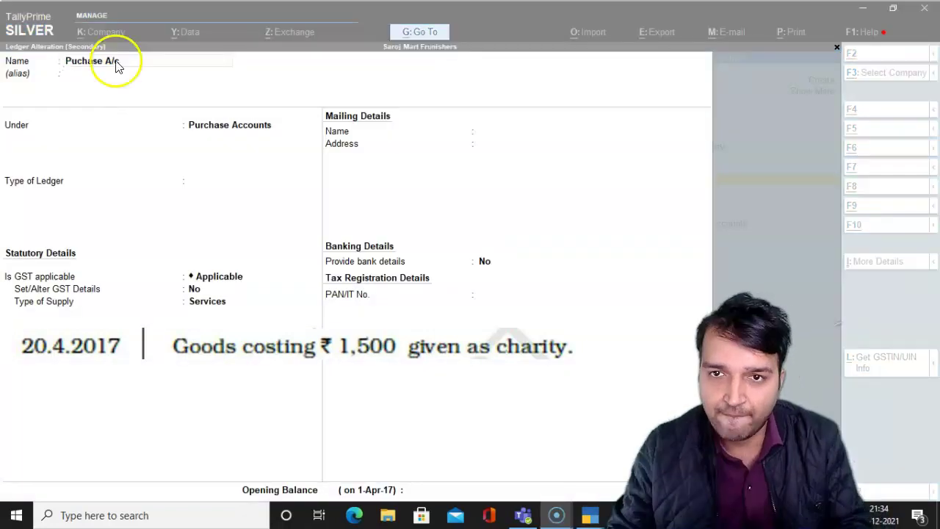
left_click(116, 63)
type("Purcahse")
key("BackSpace")
key("BackSpace")
key("BackSpace")
key("BackSpace")
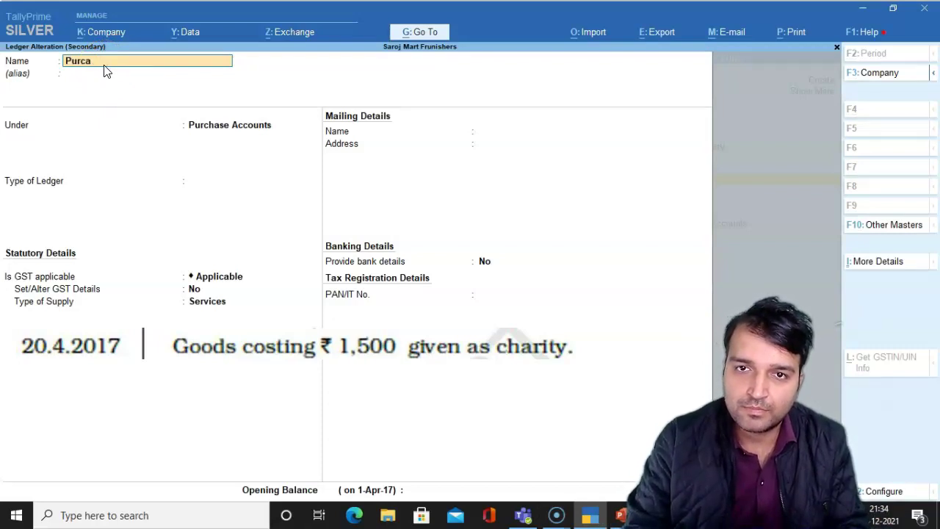
type("hase A/c")
key("Return")
key("ctrl+a")
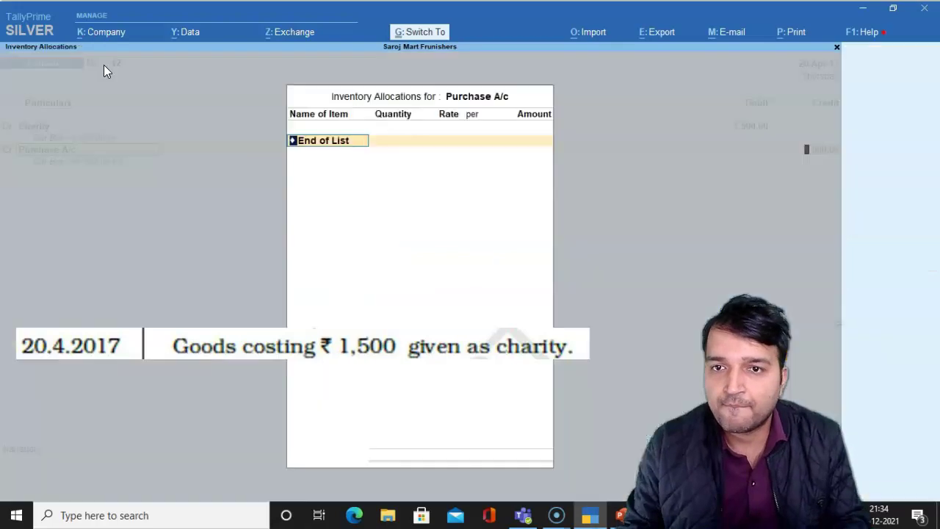
key("Return")
key("Return")
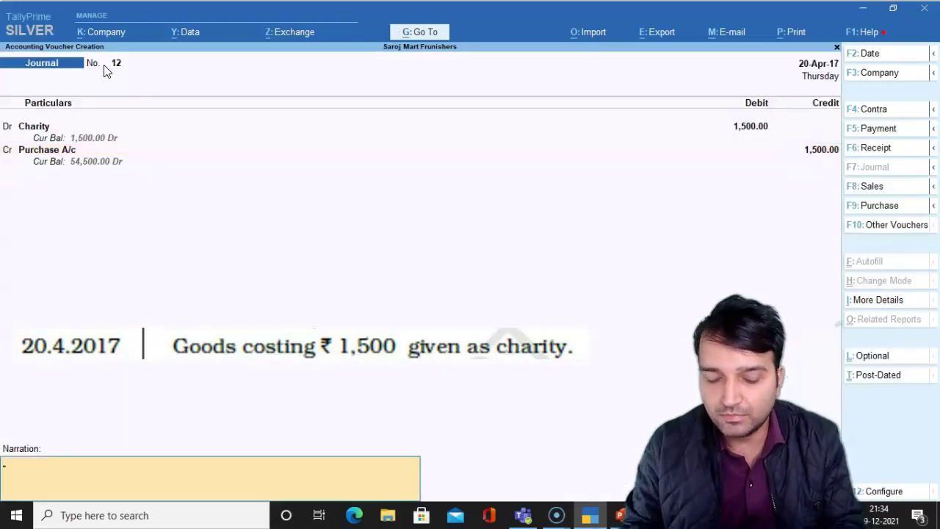
Add the narration "being stock given as charity" to the twelfth journal voucher and save it
type("being amou")
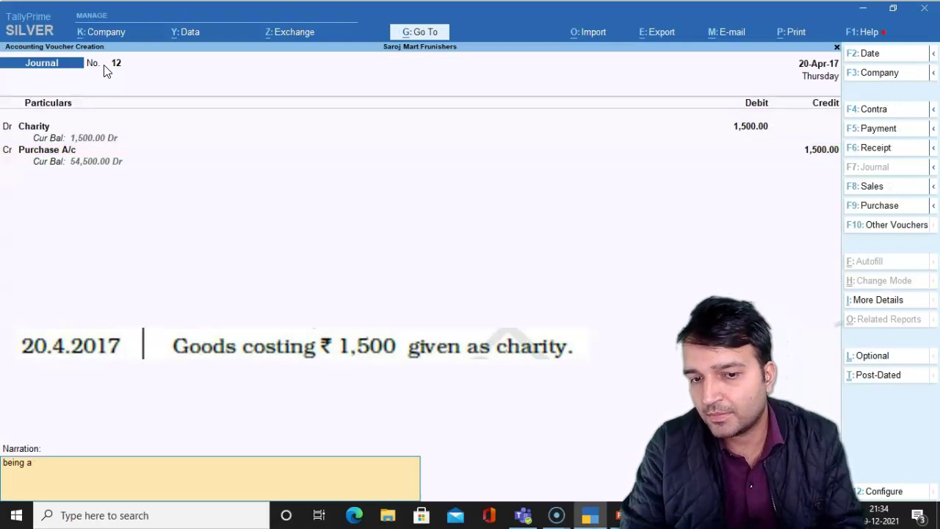
key("BackSpace")
key("BackSpace")
key("BackSpace")
key("BackSpace")
type("sta")
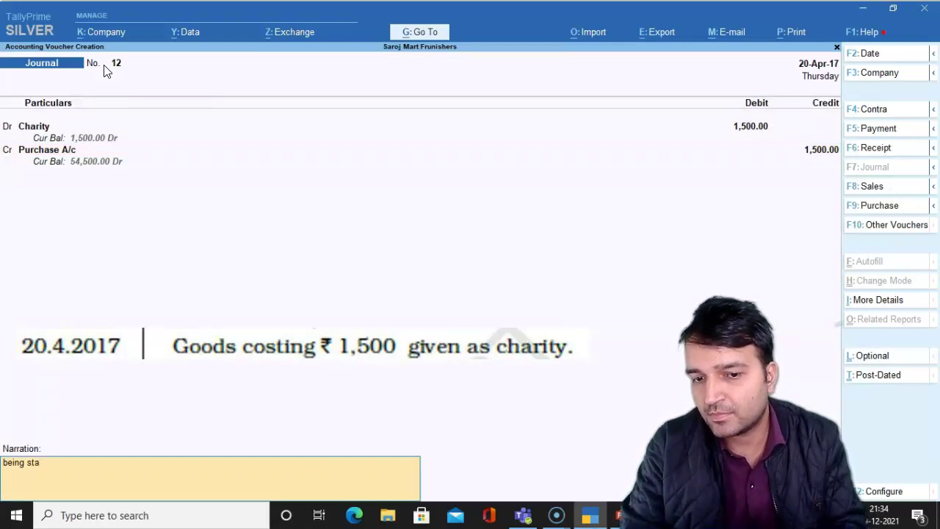
key("BackSpace")
type("ock given")
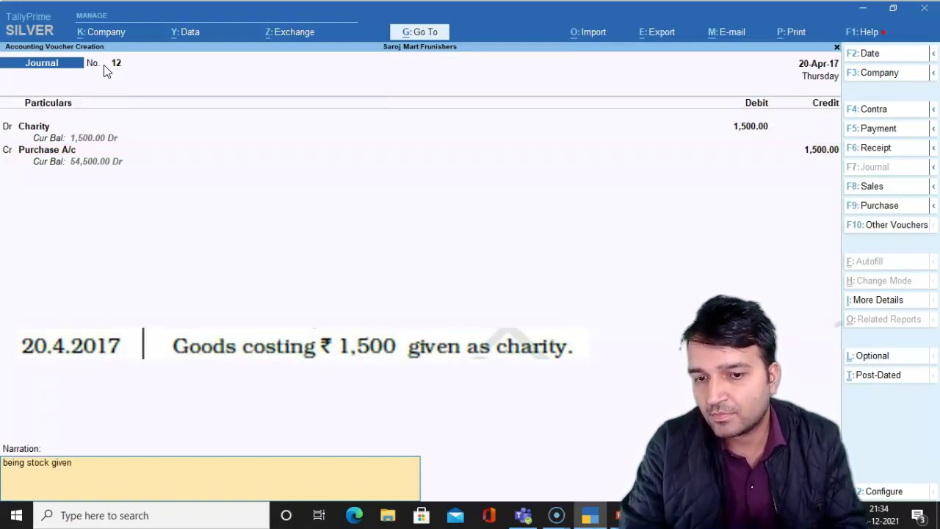
type(" as charity")
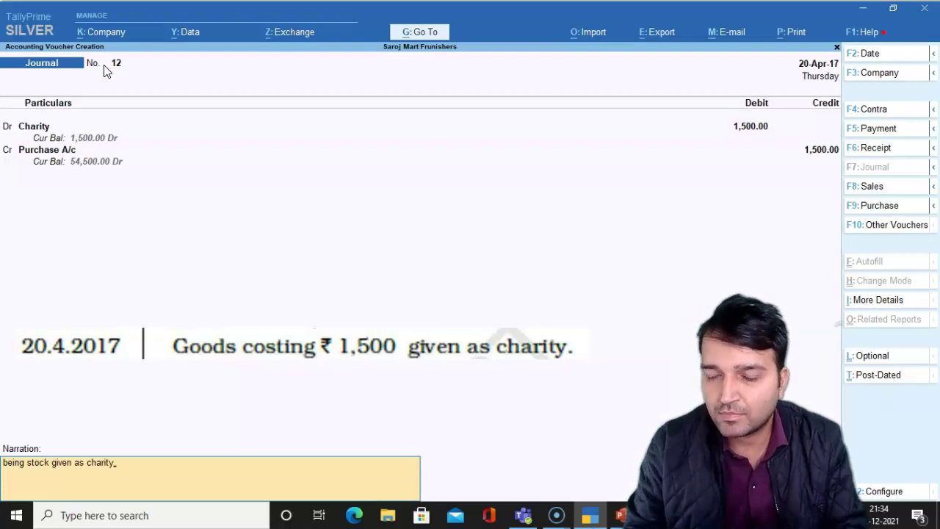
key("Return")
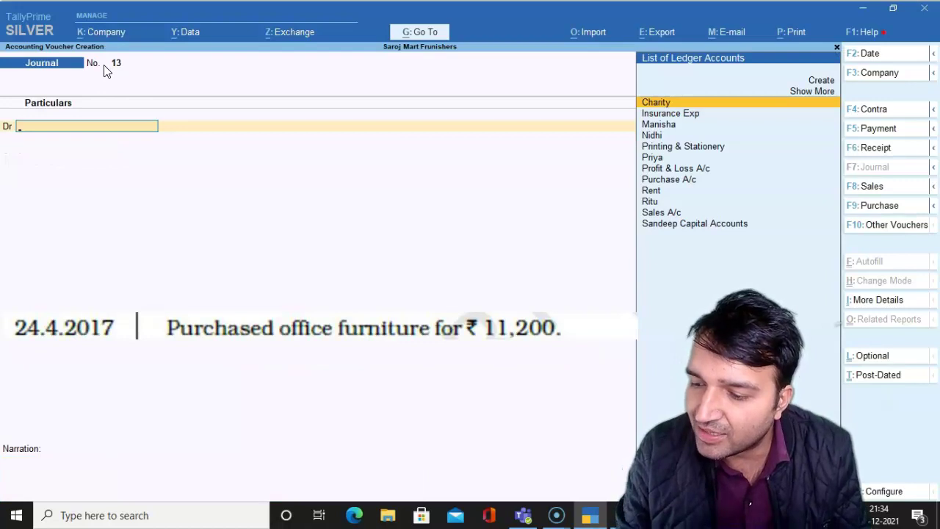
Date the thirteenth journal voucher 24 April 2017 and create an Office Furniture ledger under Fixed Assets for its debit side
key("F2")
type("24.04")
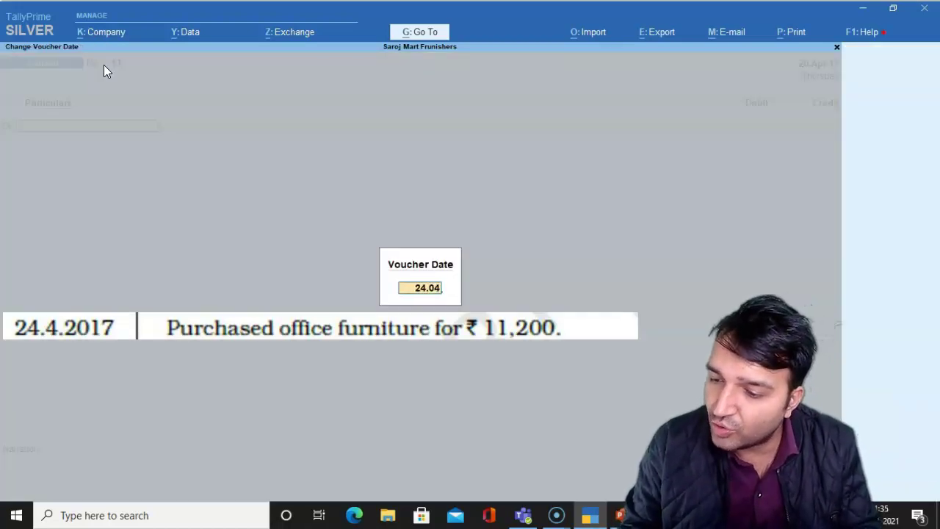
key("Return")
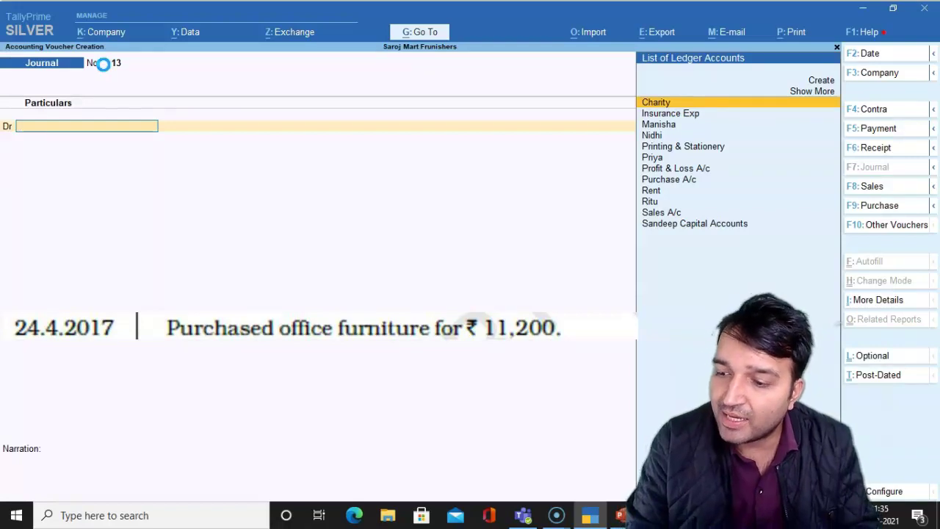
key("alt+c")
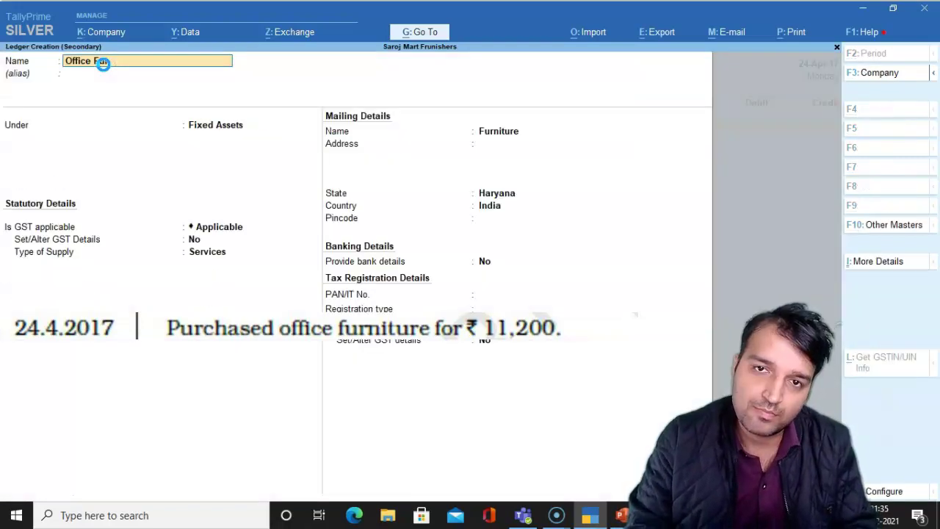
type("rnit")
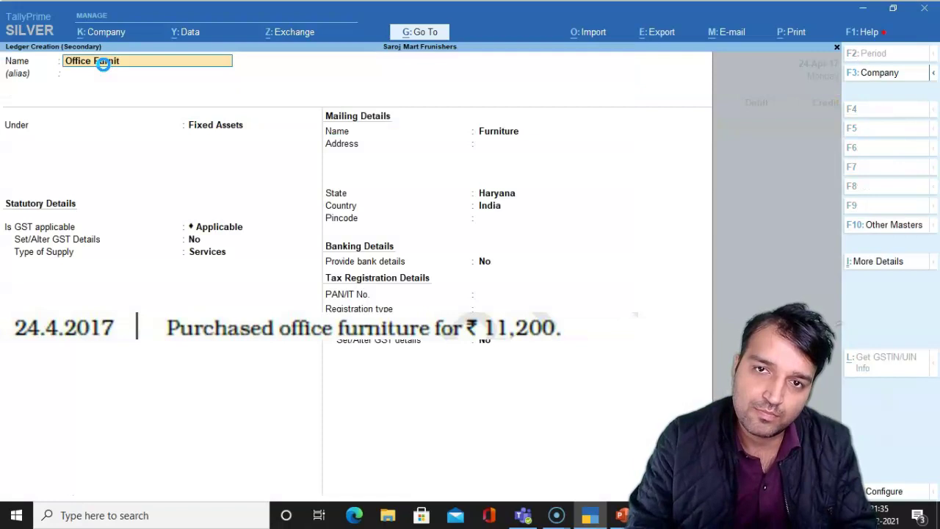
type("ure")
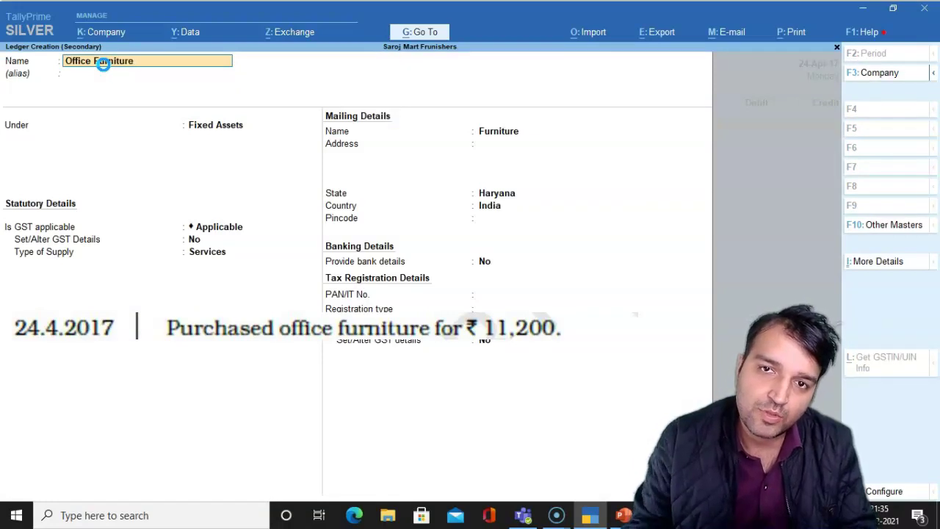
key("Return")
key("Return")
key("Return")
key("ctrl+a")
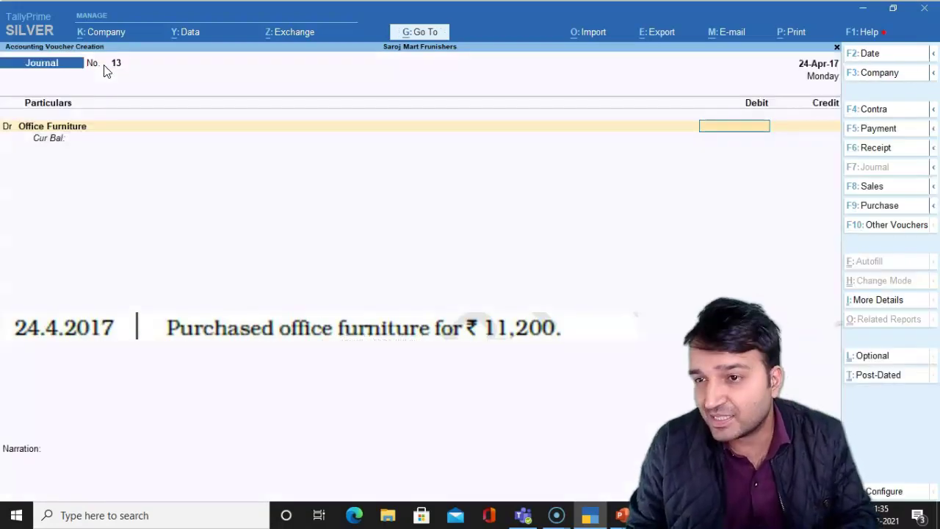
Debit Office Furniture with 11,200 and credit Cash with the same amount
type("11200")
key("Return")
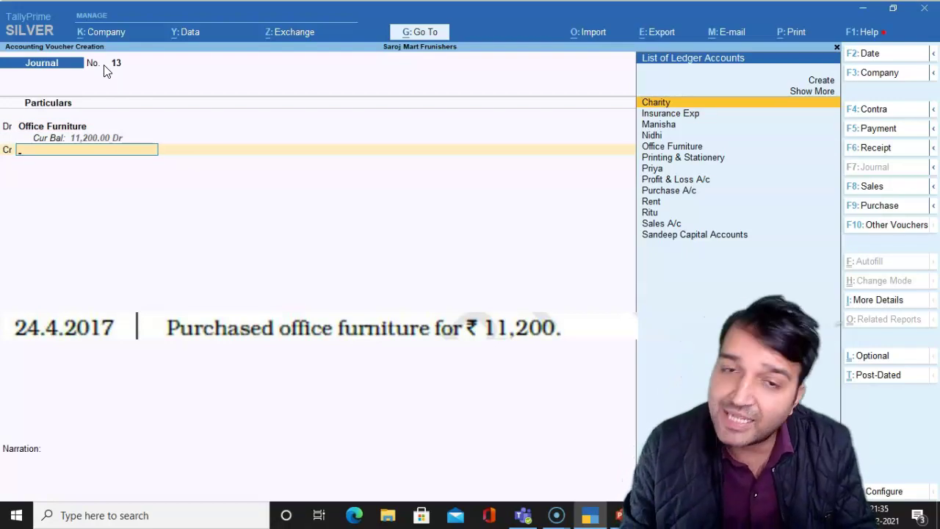
type("cas")
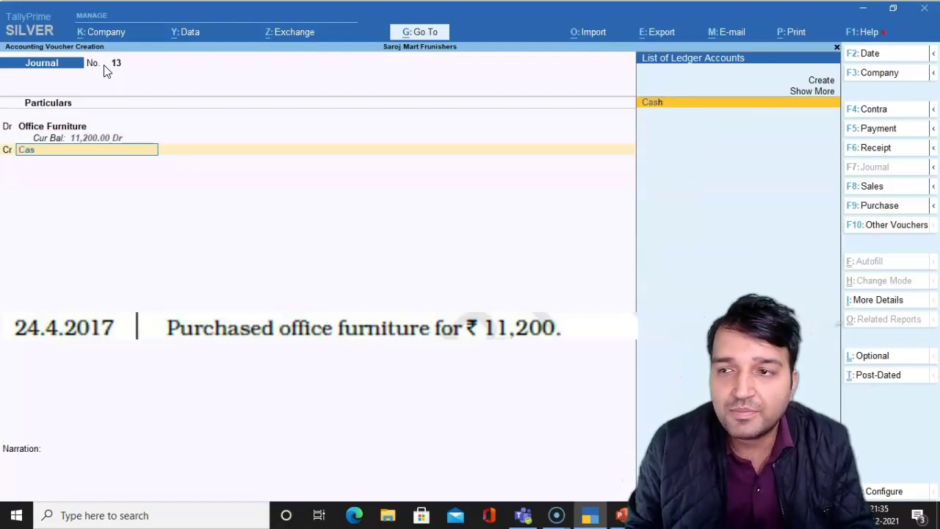
key("Return")
key("Return")
Add the narration "being office furniture purchase" to the thirteenth journal voucher and save it
type("being")
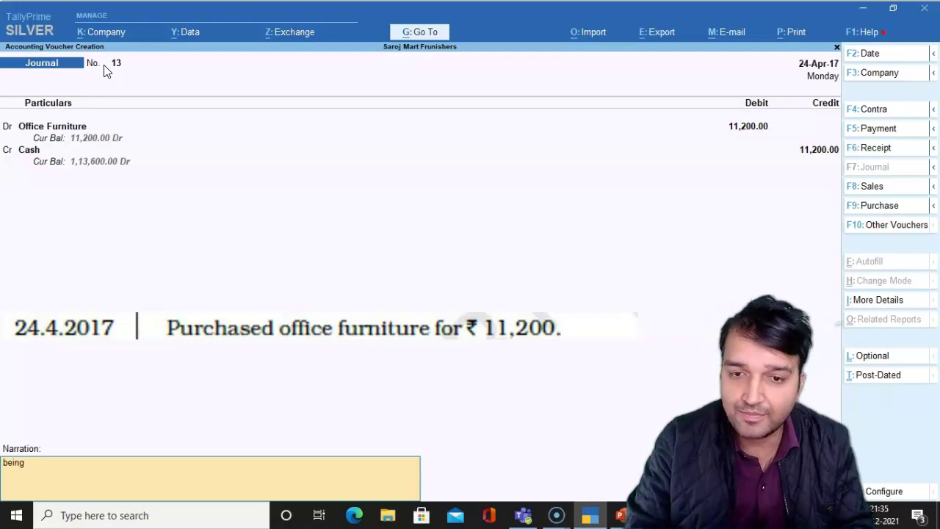
type(" officefur")
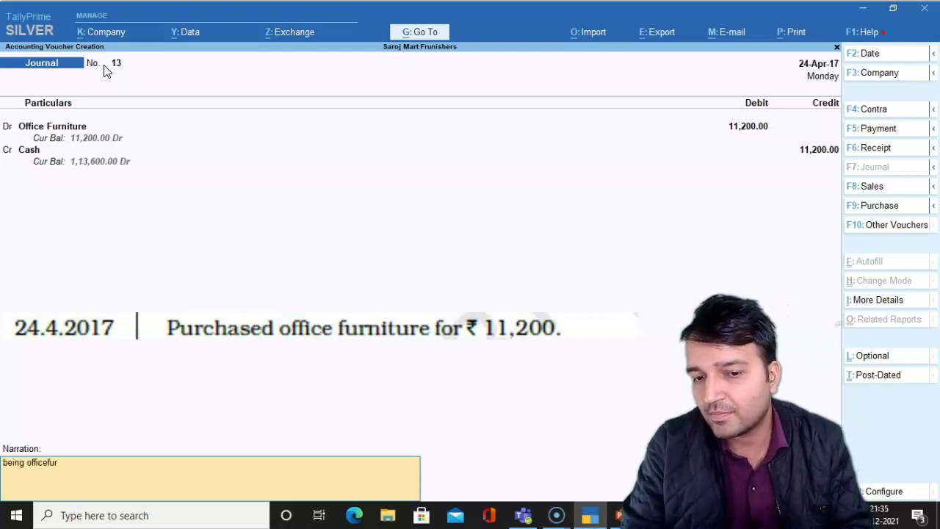
key("BackSpace")
key("BackSpace")
type("furnitur")
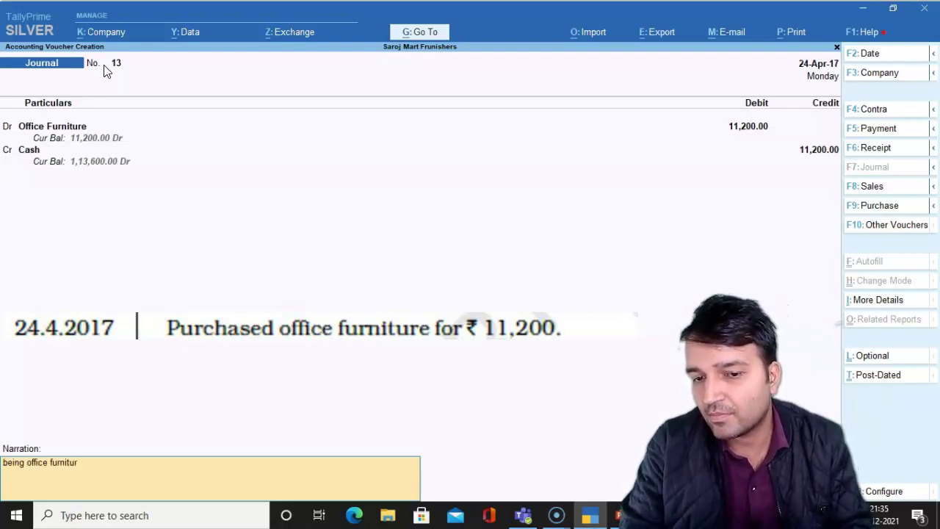
type("e purchase")
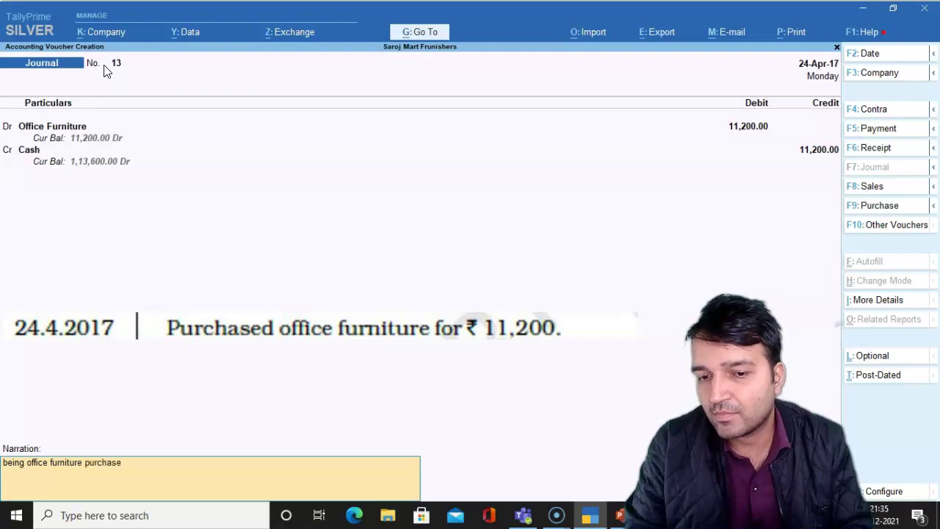
key("Return")
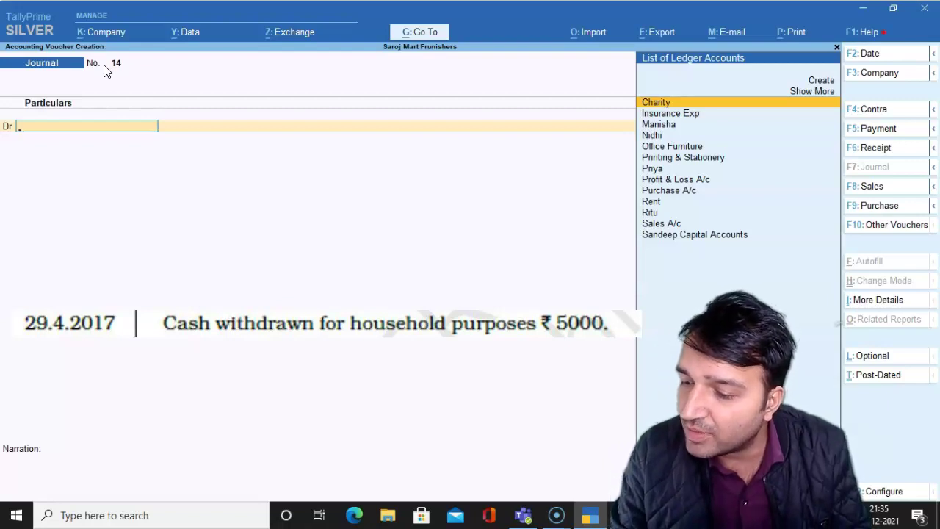
Date the fourteenth journal voucher 29 April 2017 and create a Drawing ledger under Capital Account for its debit side
key("F2")
type("29.04")
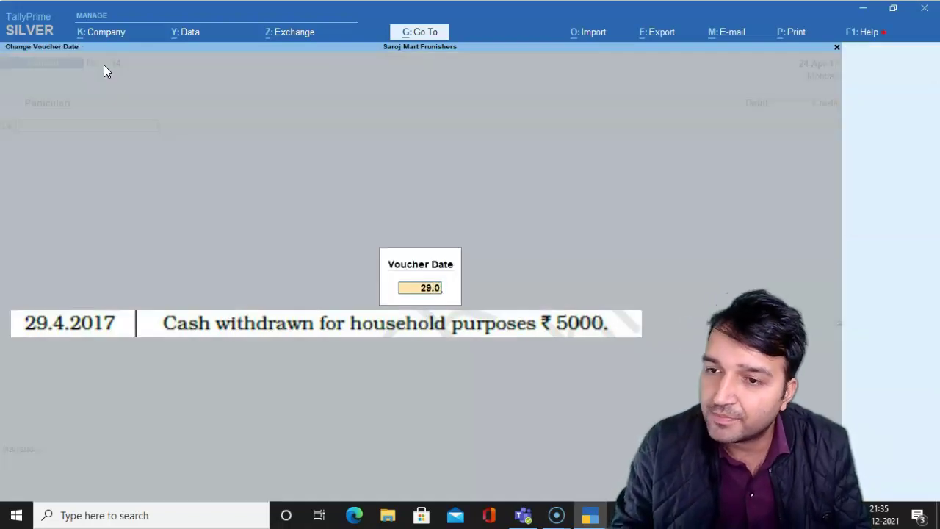
key("Return")
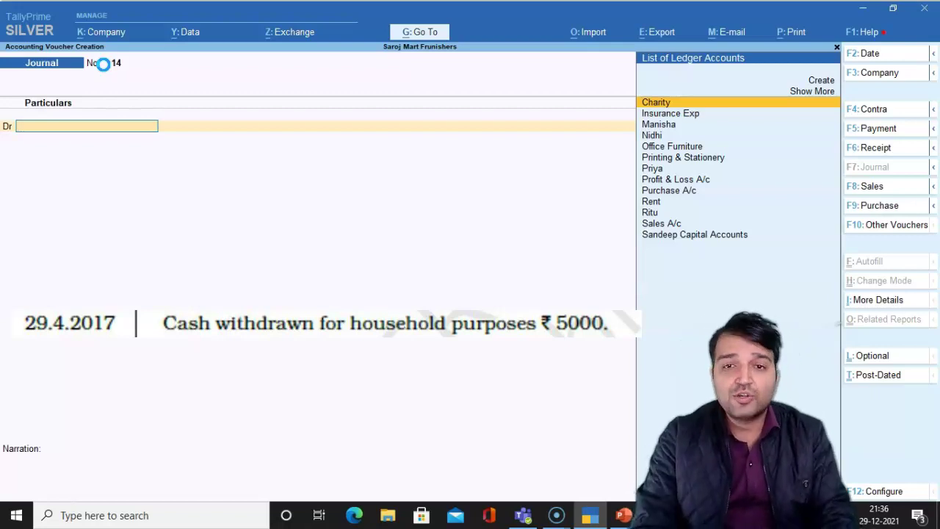
key("alt+c")
type("D")
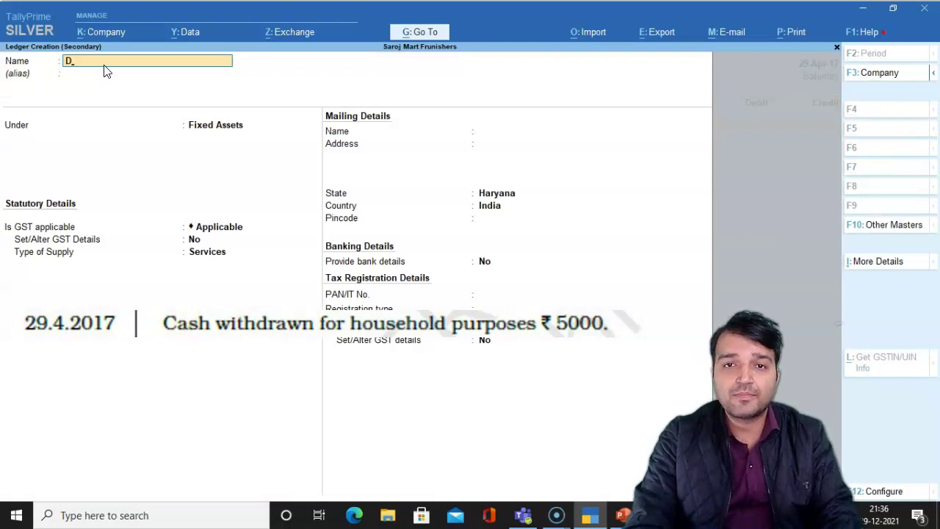
type("rawing")
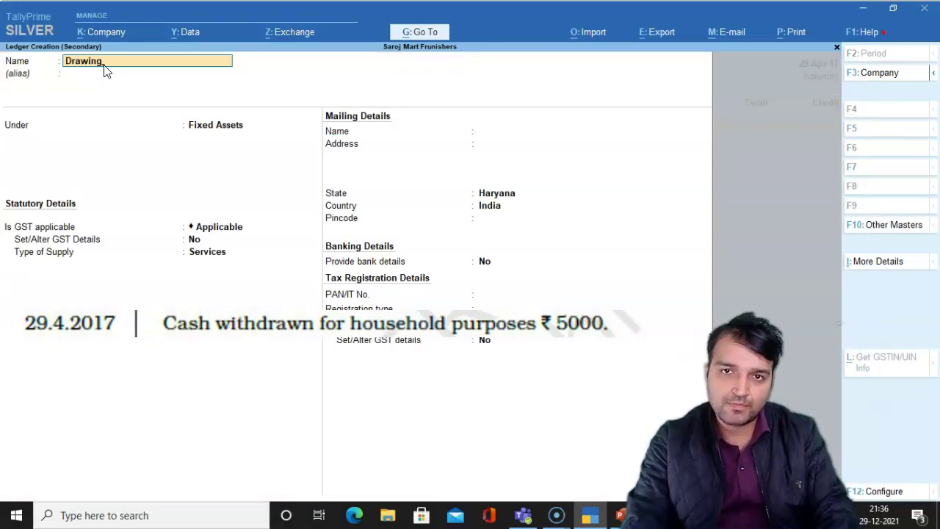
key("Return")
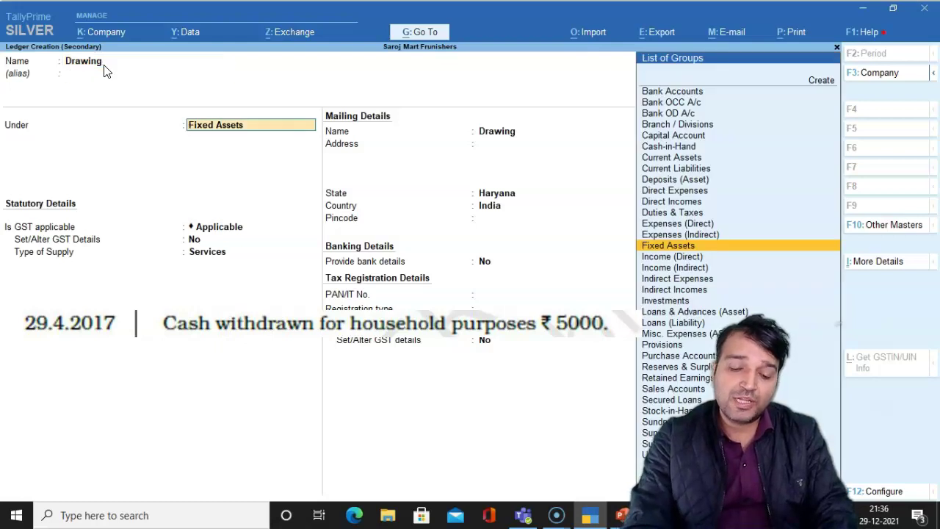
type("Cap")
key("Return")
key("Return")
key("Return")
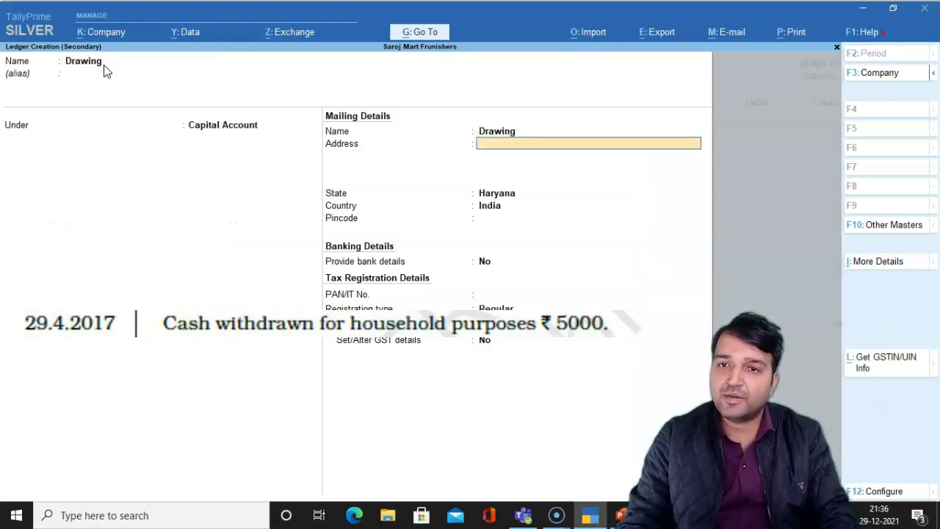
key("ctrl+a")
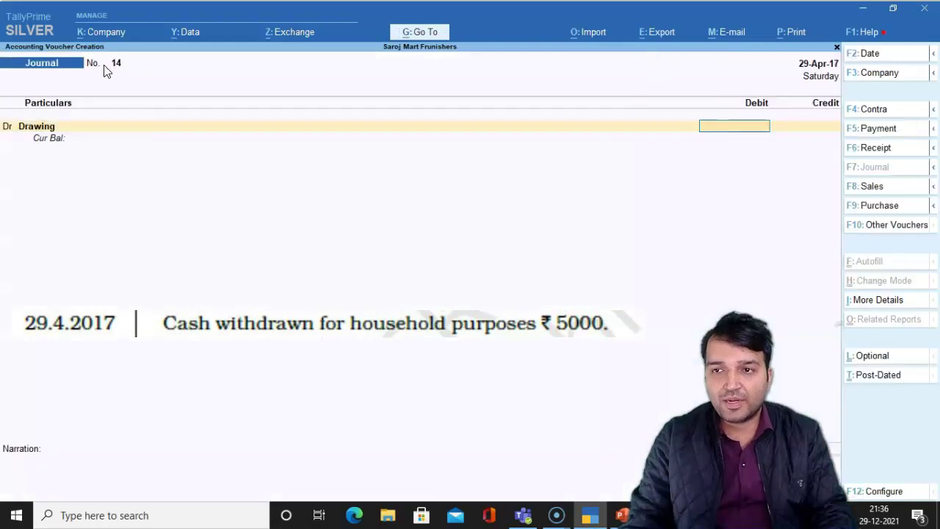
Debit Drawing with 5,000 and credit Cash with the same amount
type("5000")
key("Return")
key("Return")
type("Cash")
key("Return")
key("Return")
Add the narration "being cash withdrawal for personal purpose" to the fourteenth journal voucher and save it
type("being")
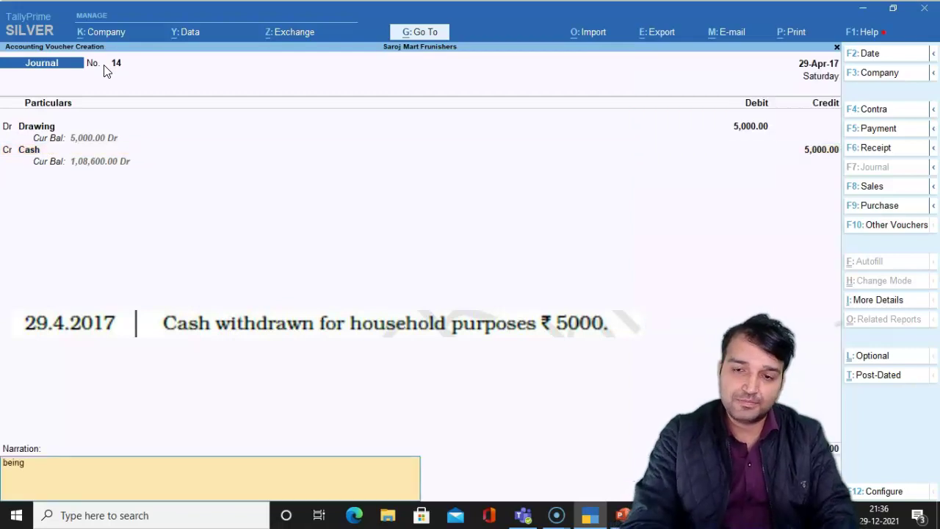
type(" d")
key("BackSpace")
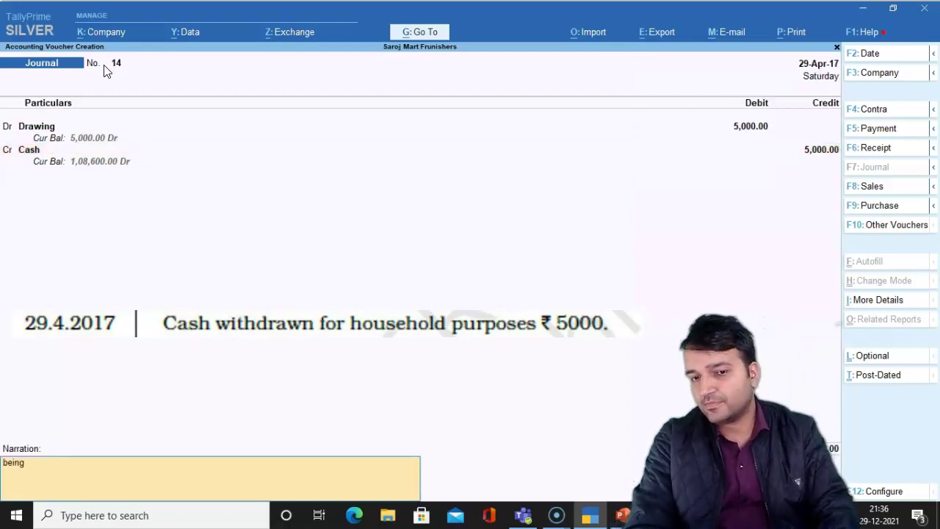
type("cahs")
key("BackSpace")
type("sh with")
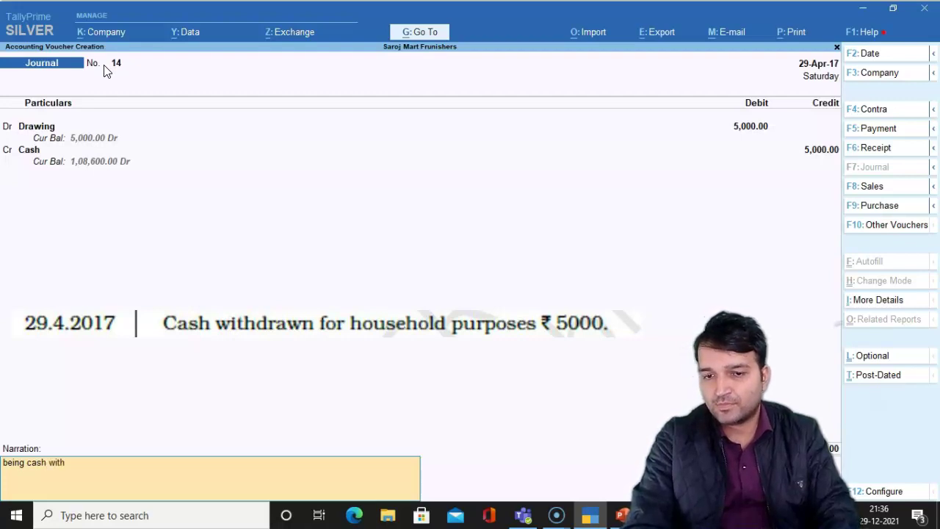
type("drwal")
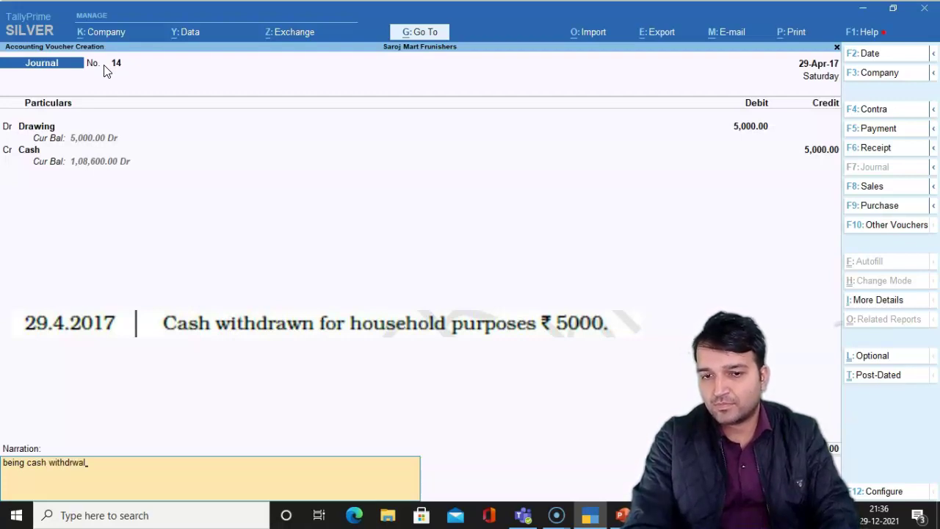
key("BackSpace")
key("BackSpace")
key("BackSpace")
type("awal fo")
key("BackSpace")
type("or")
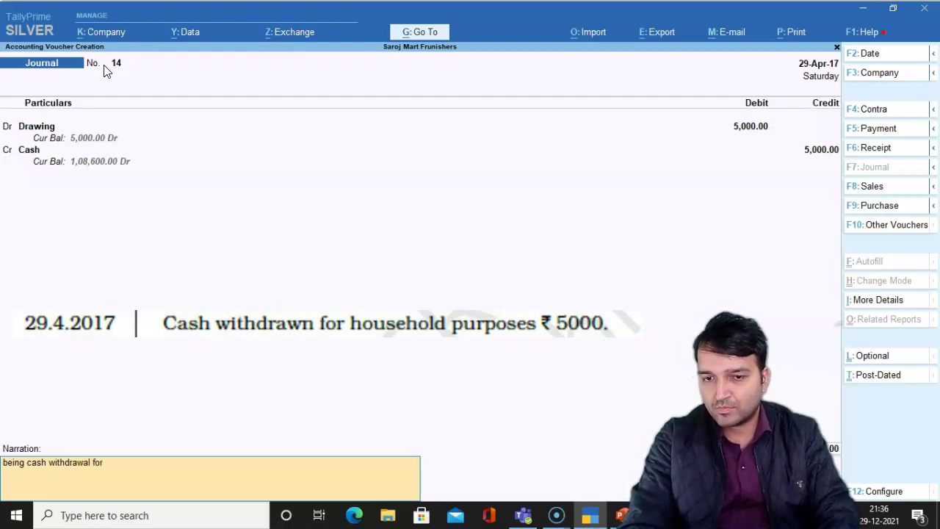
type(" personal")
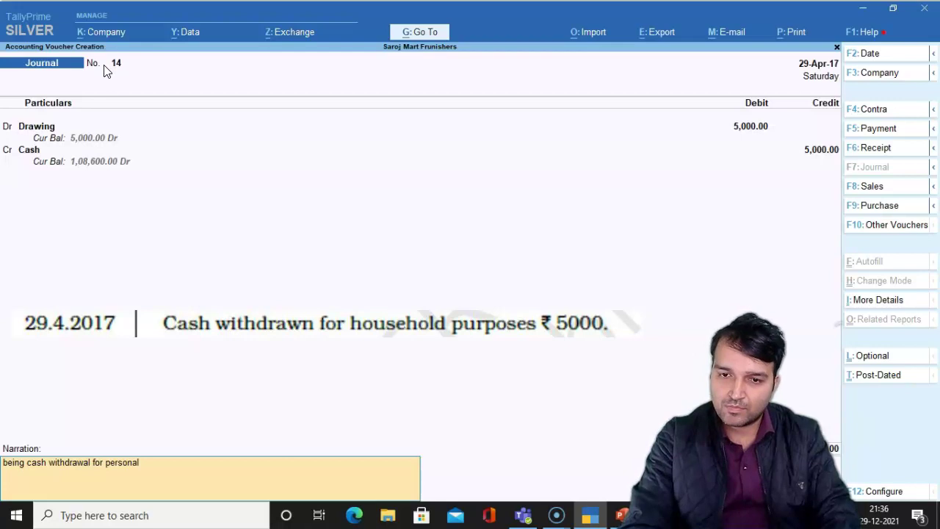
type(" purpsoe")
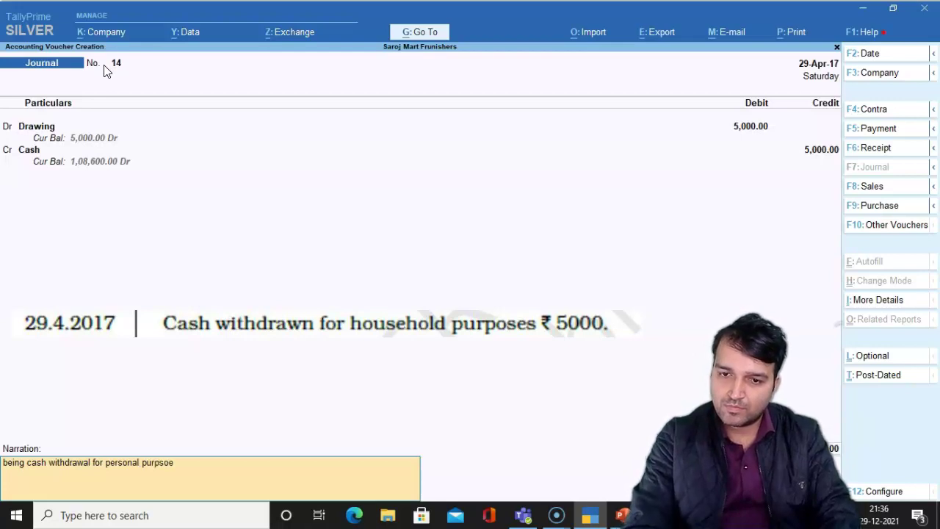
key("BackSpace")
key("BackSpace")
type("ose")
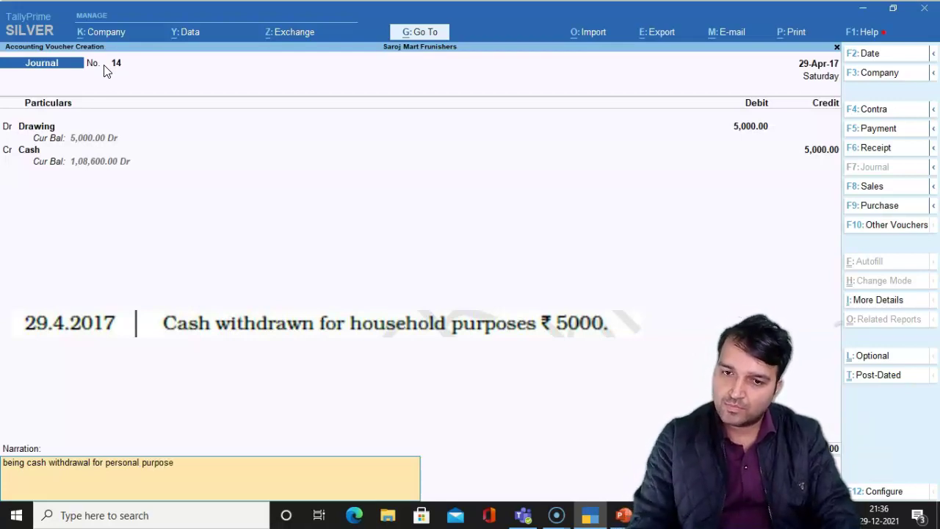
key("Return")
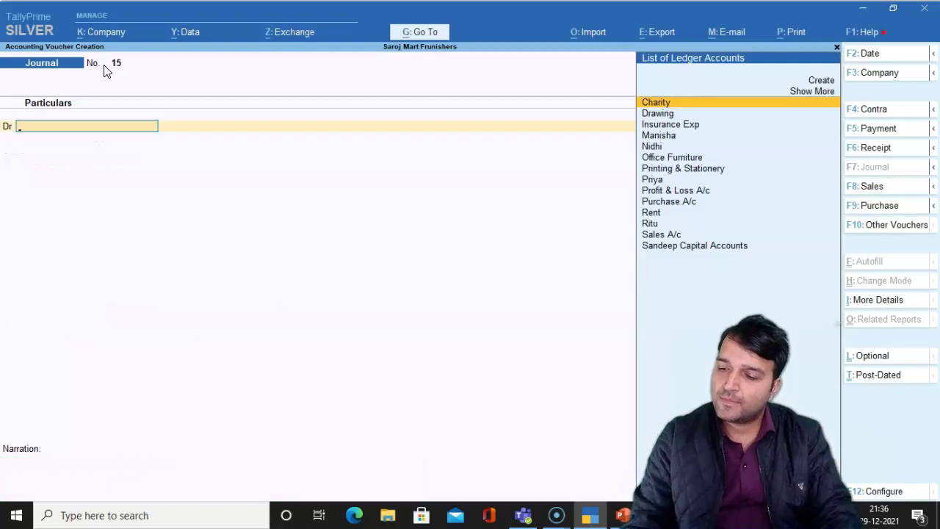
Date the fifteenth journal voucher 30 April 2017 and debit Cash with 1,200
key("F2")
type("30.04")
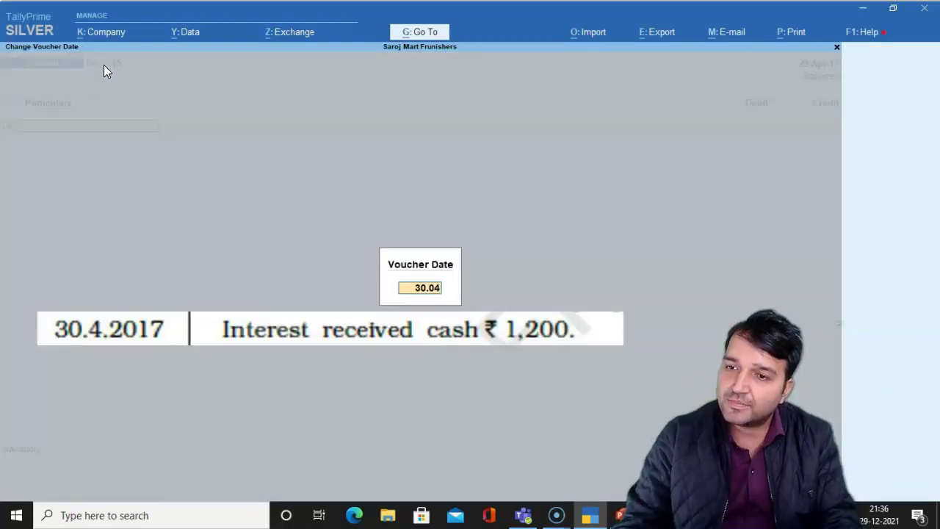
key("Return")
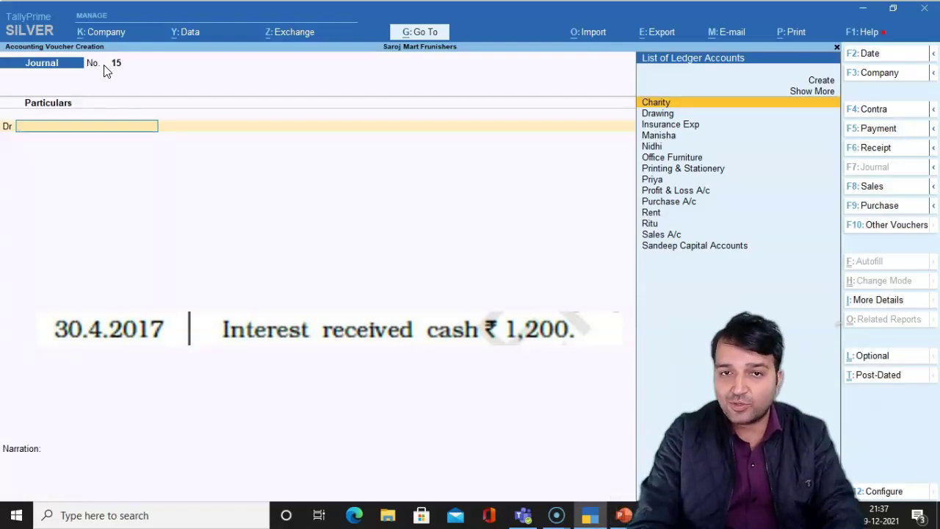
type("cash")
key("Return")
type("1200")
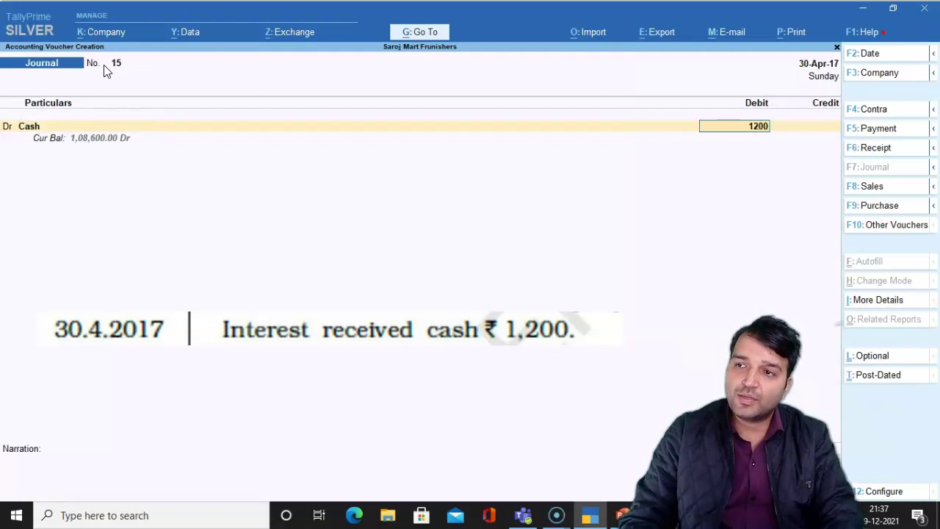
key("Return")
key("Return")
Start a new ledger named Interest Income A/c for the credit side of the fifteenth journal voucher
type("in")
key("BackSpace")
key("BackSpace")
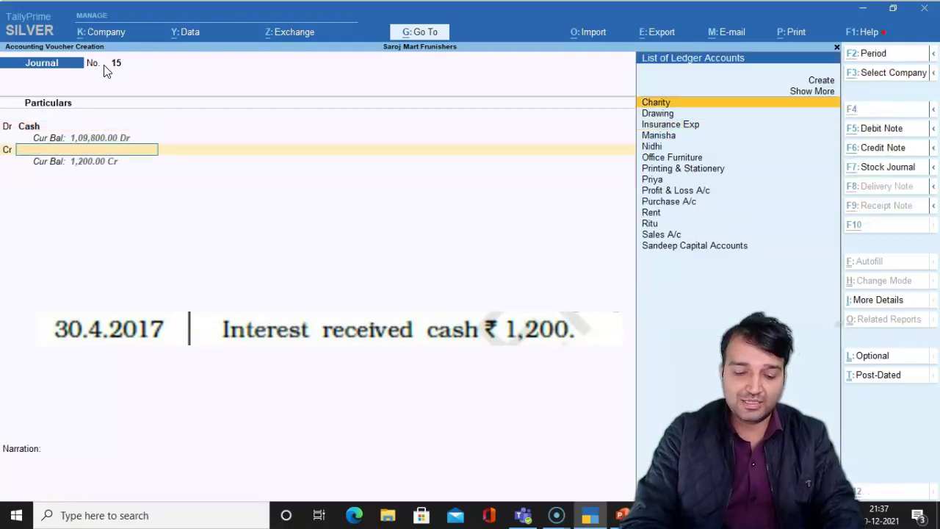
key("alt+c")
type("Interes")
type("t A/")
key("BackSpace")
key("BackSpace")
type("Income A/c")
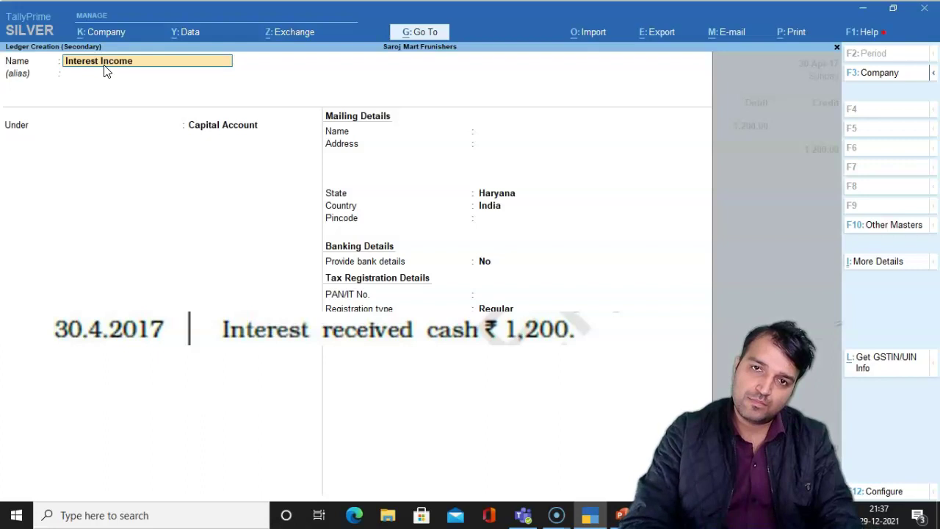
key("Return")
key("Return")
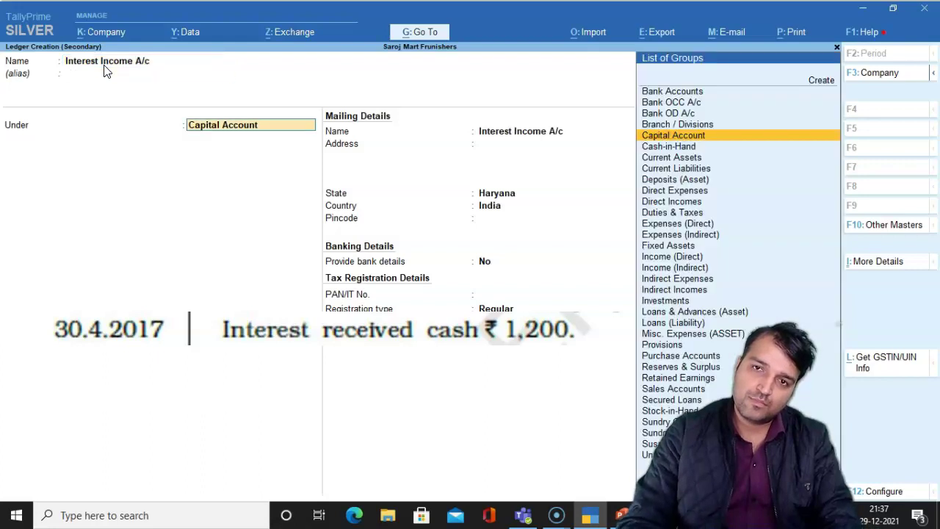
Place the Interest Income A/c ledger under Indirect Incomes, save it and credit it with 1,200
type("Inco")
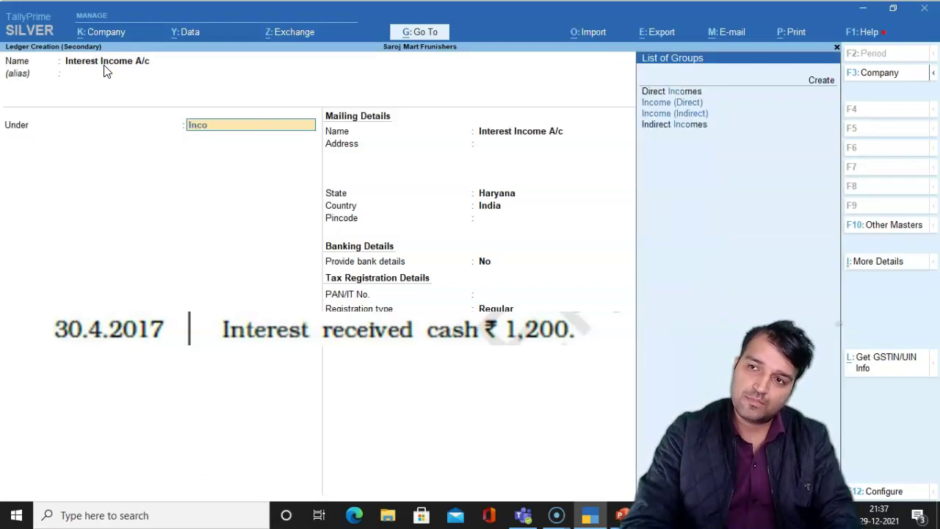
key("Down")
key("Down")
key("Return")
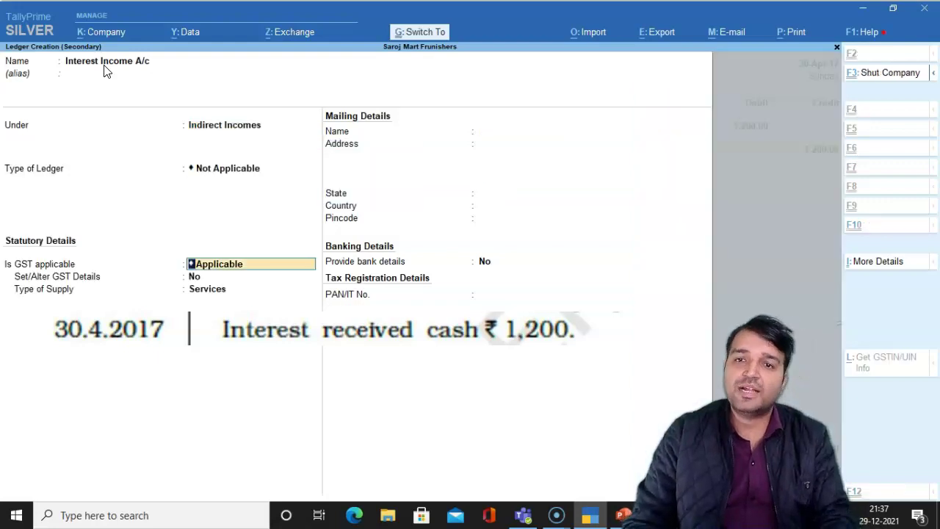
key("ctrl+a")
key("Return")
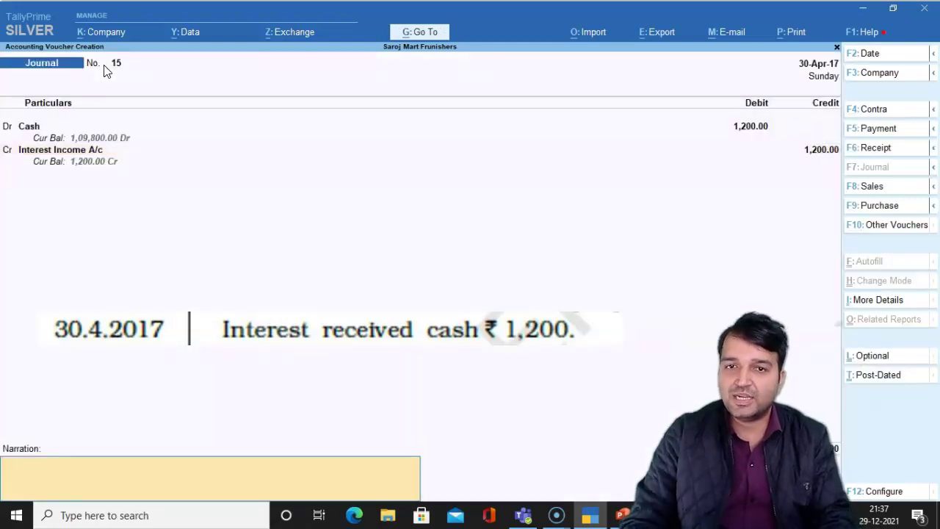
Add the narration "being interest received in cash rs. 1200" to the fifteenth journal voucher and save it
type("being inter")
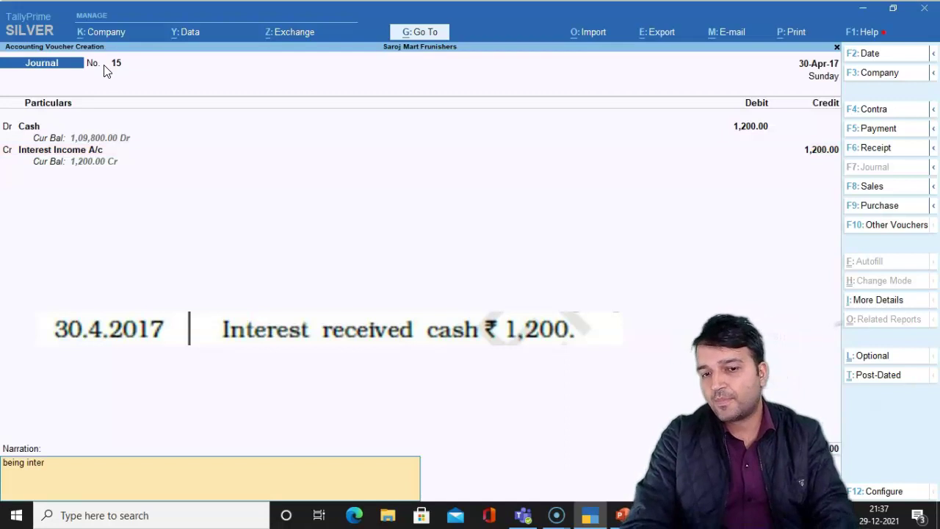
type("est received n")
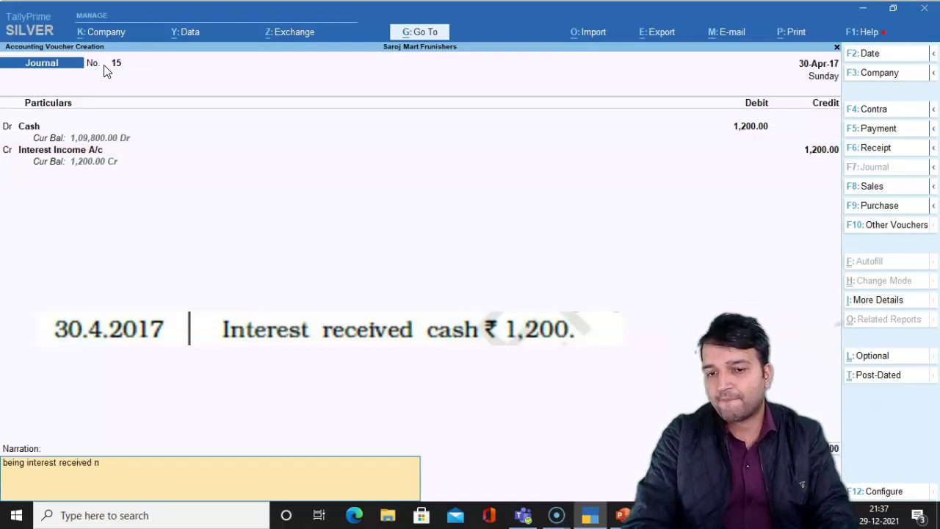
key("BackSpace")
type("in")
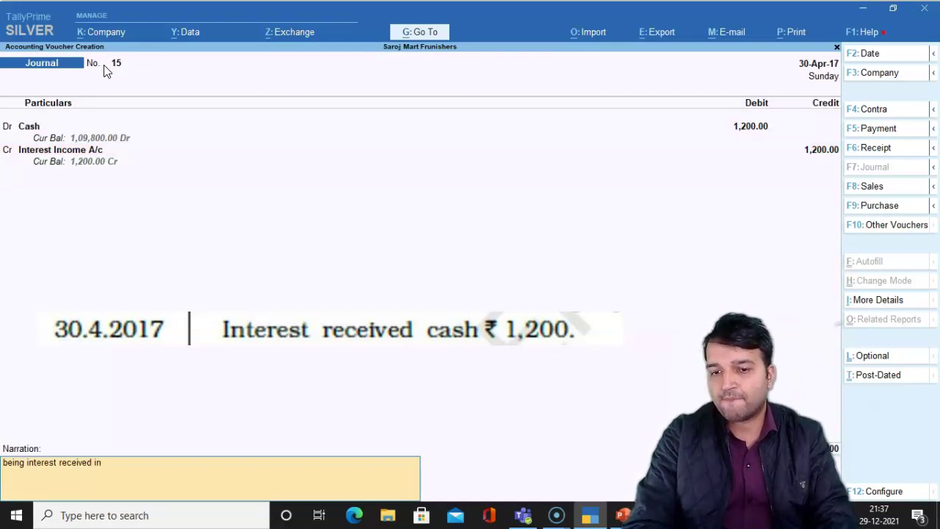
type(" cash rs. ")
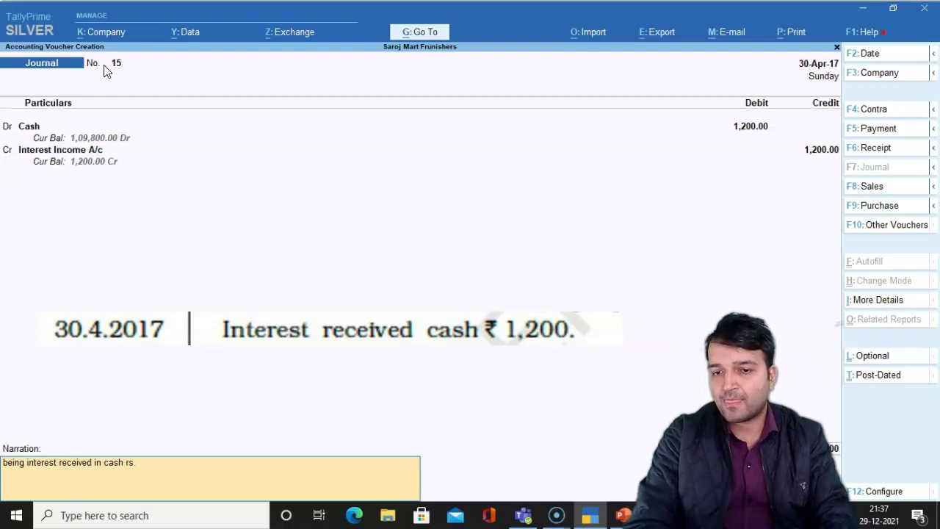
type("1200")
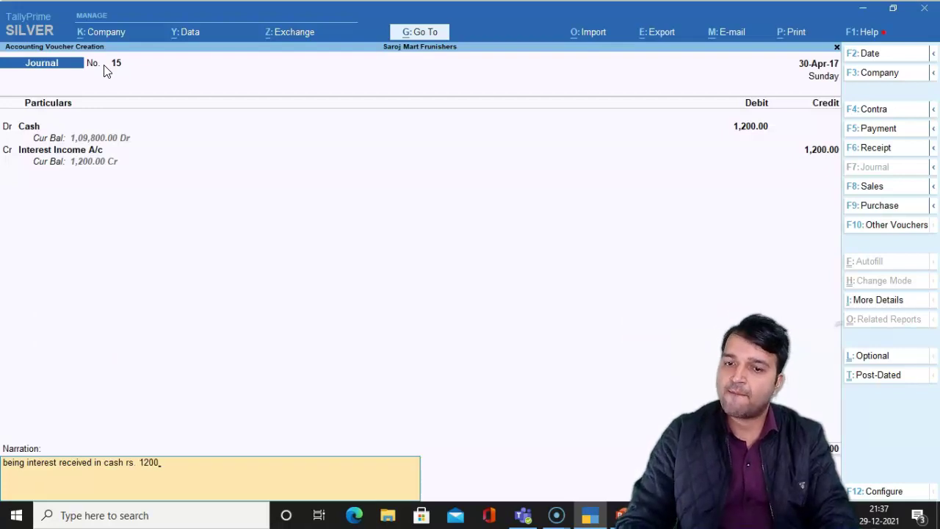
key("Return")
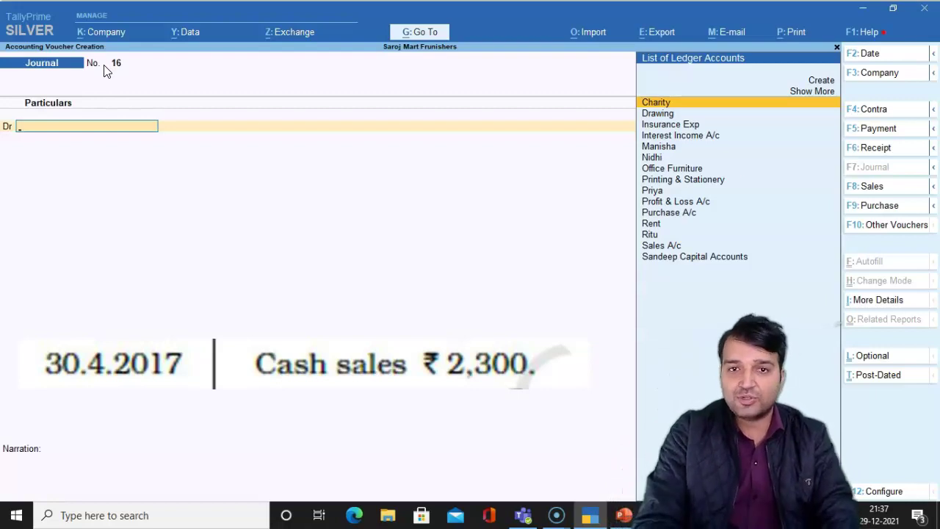
In the sixteenth journal voucher, debit Cash with 2,300 and credit Sales A/c with the same amount
type("cash")
key("Return")
type("2300")
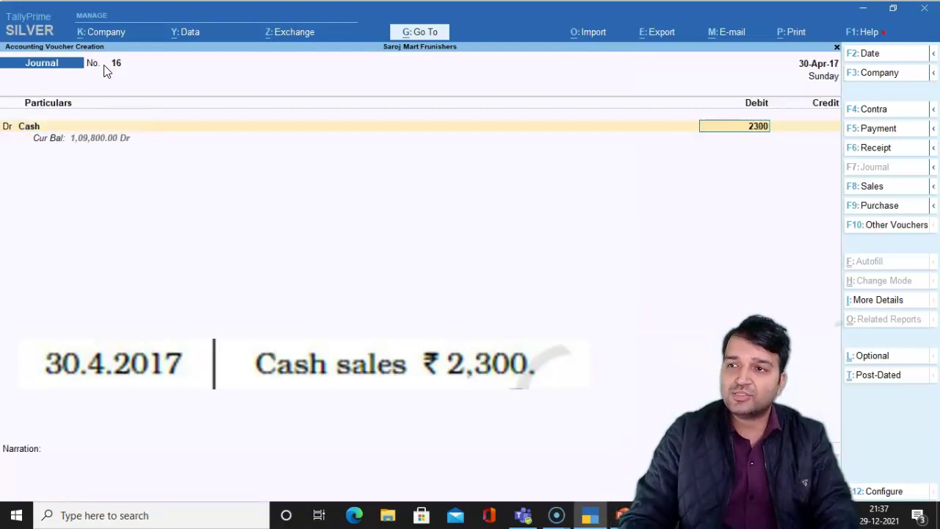
key("Return")
type("Sal")
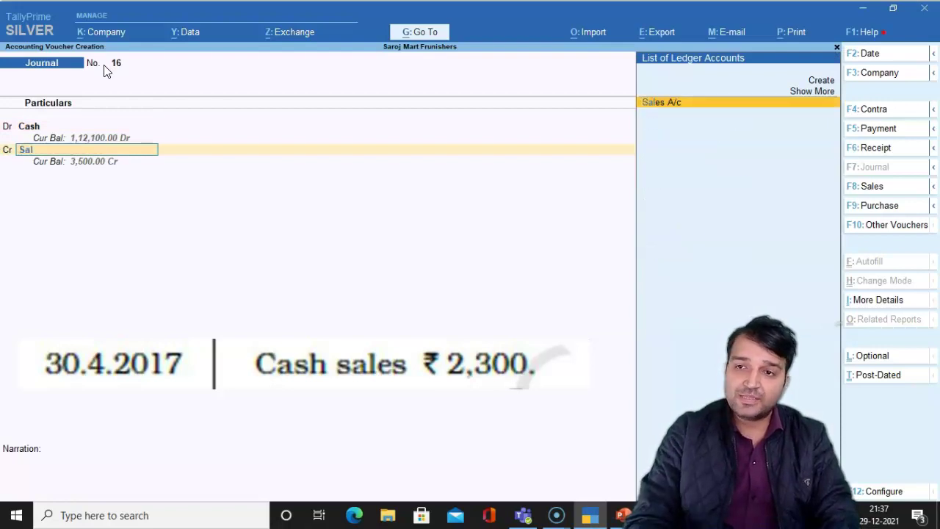
key("Return")
key("Return")
key("Return")
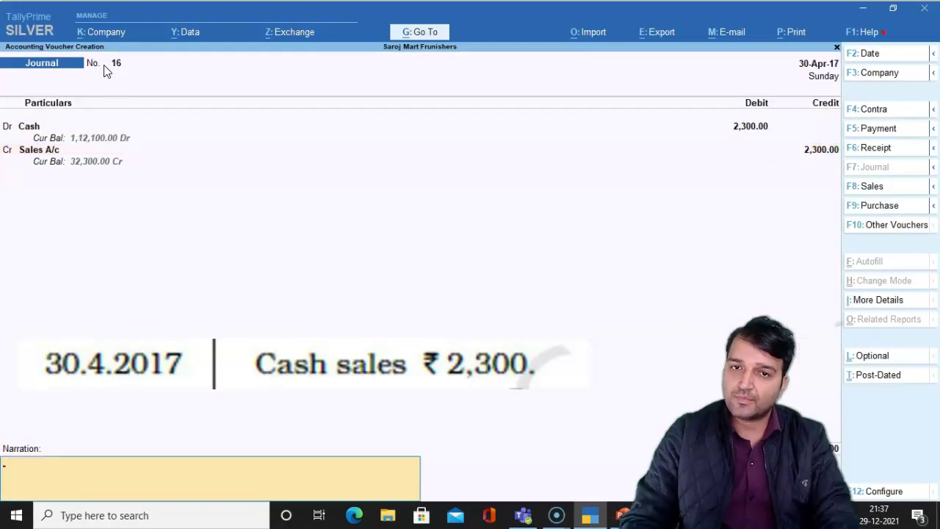
Add the narration "beign goods sold for rs. 2300 as cash" to the sixteenth journal voucher and save it
type("beign goods sold for rs.")
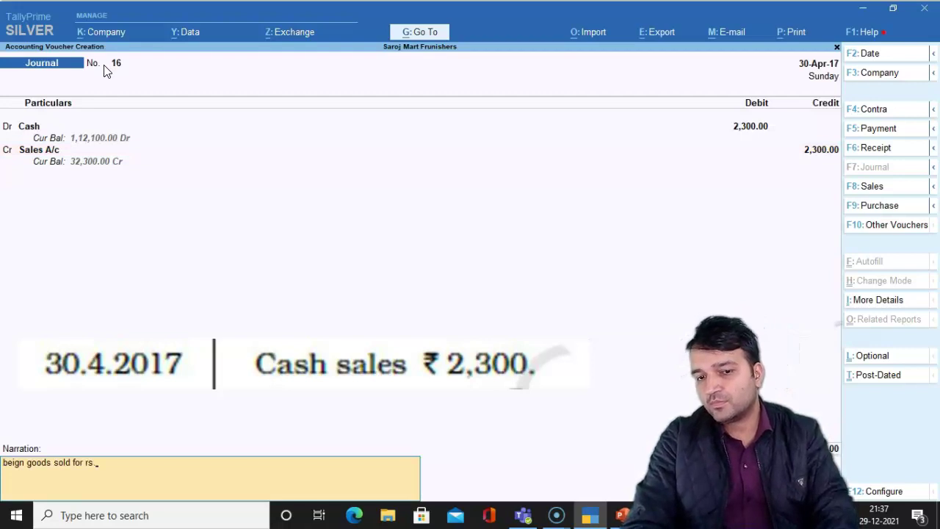
type(" 2300 a")
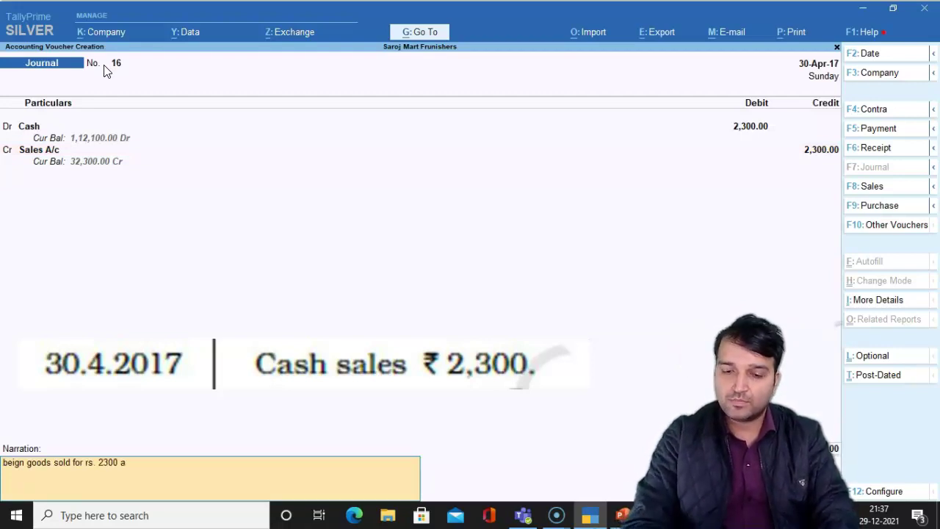
type("s cash")
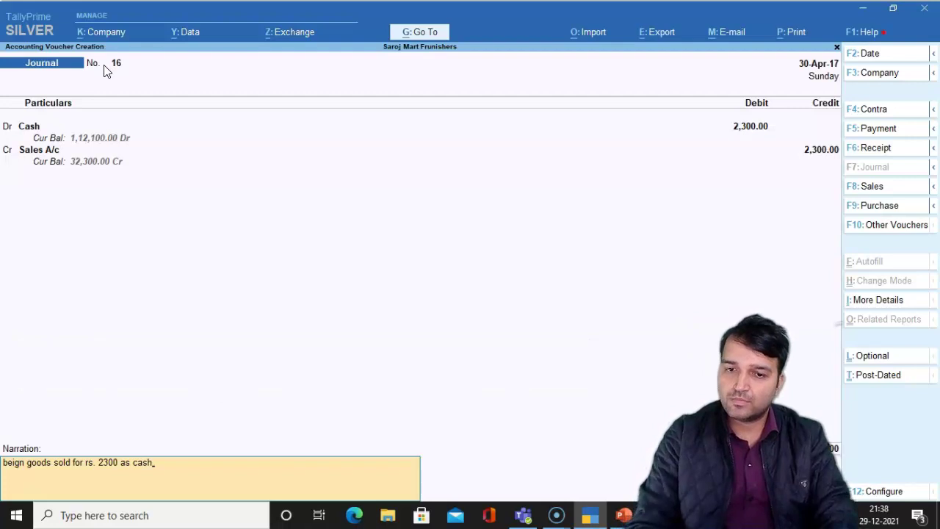
key("Return")
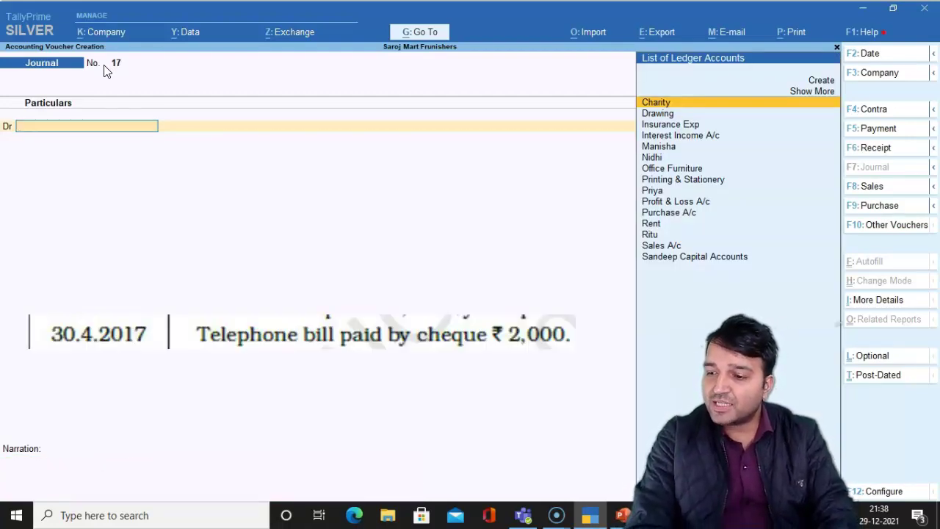
Start a new ledger named Telephone Exp for the debit side of the seventeenth journal voucher
type("te")
key("BackSpace")
key("BackSpace")
key("alt+c")
type("Tele")
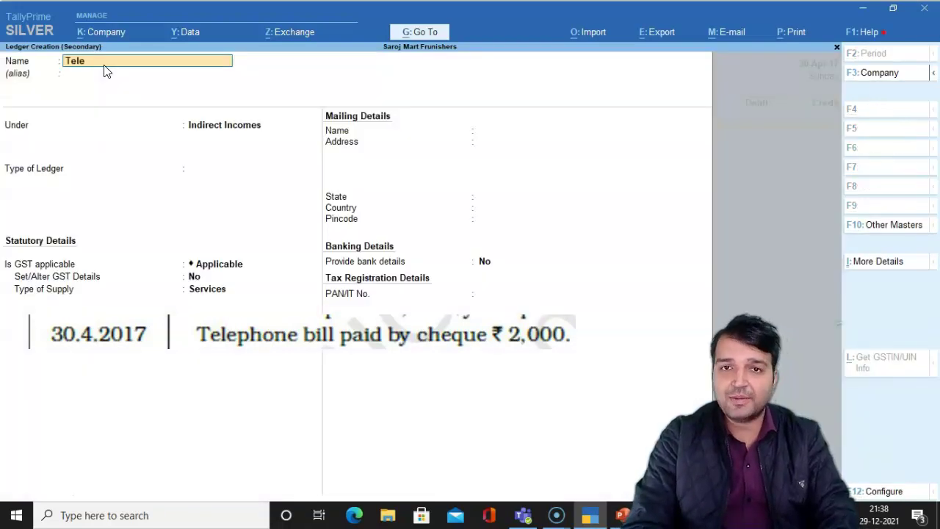
type("phone Exp")
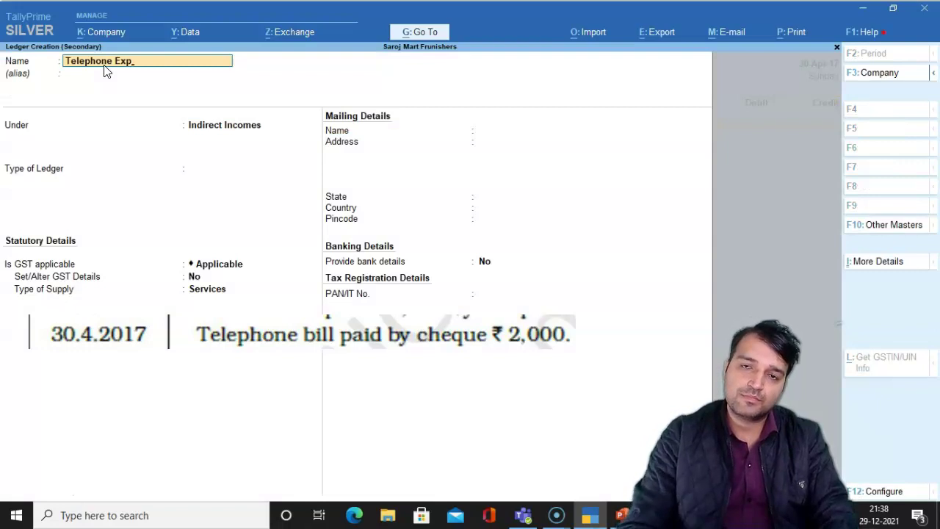
key("Return")
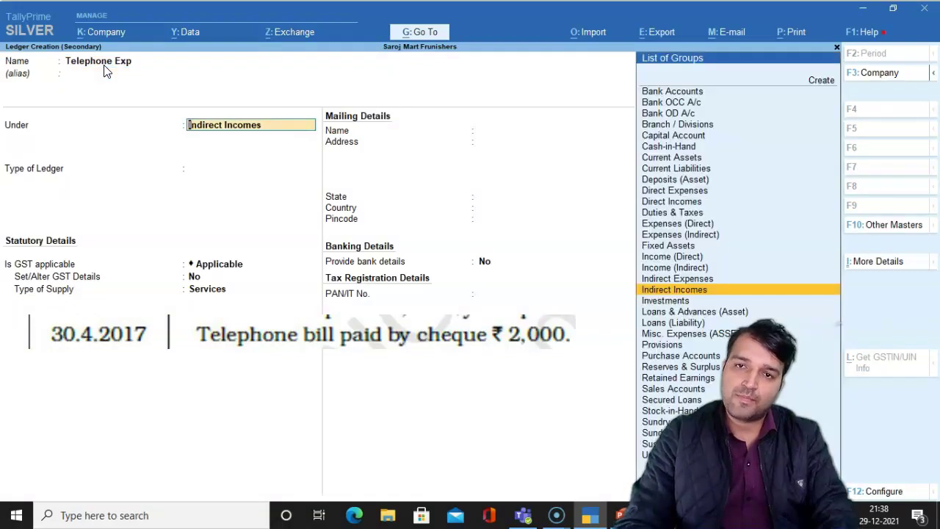
Place the Telephone Exp ledger under Indirect Expenses and save it
key("Return")
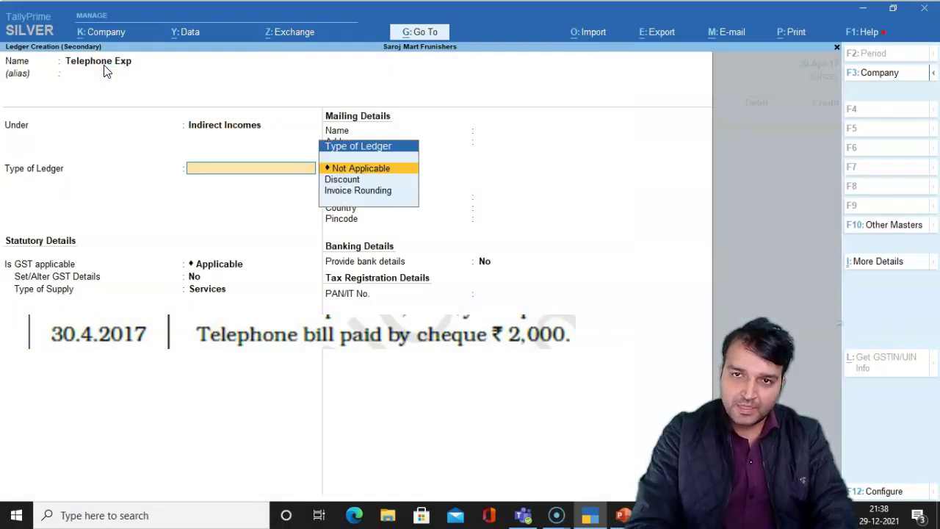
key("BackSpace")
type("ind")
key("Down")
key("Down")
key("Down")
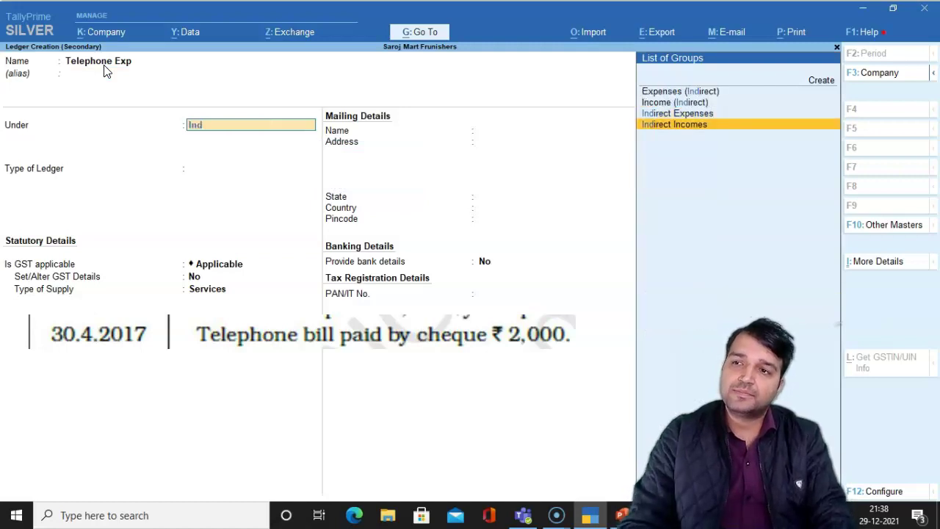
key("Up")
key("Return")
key("Return")
key("ctrl+a")
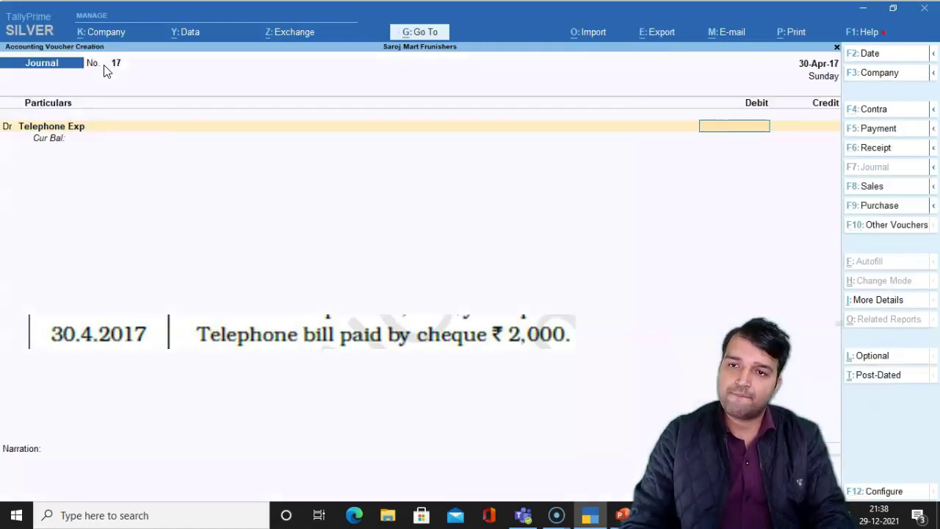
Debit Telephone Exp with 2,000 and credit State Bank of India with the same amount
type("2000")
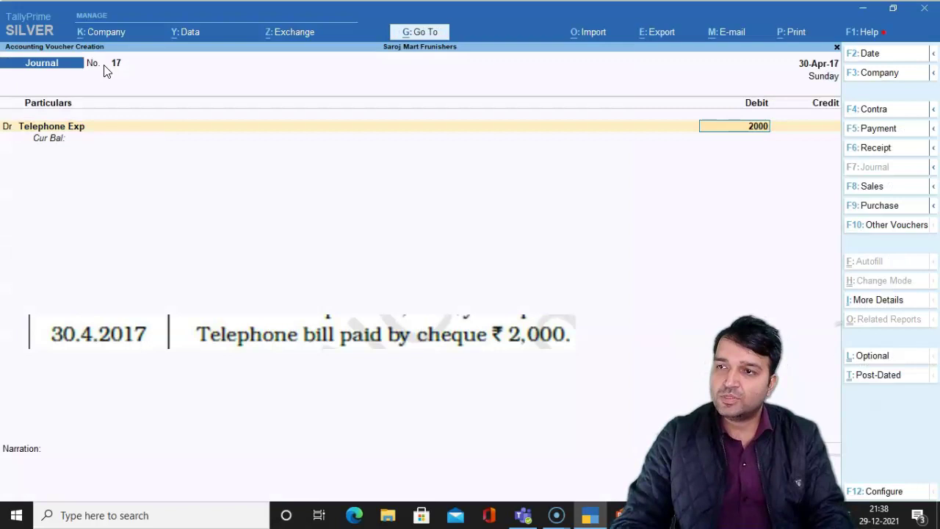
key("Return")
key("Return")
type("State Bank of India")
key("Return")
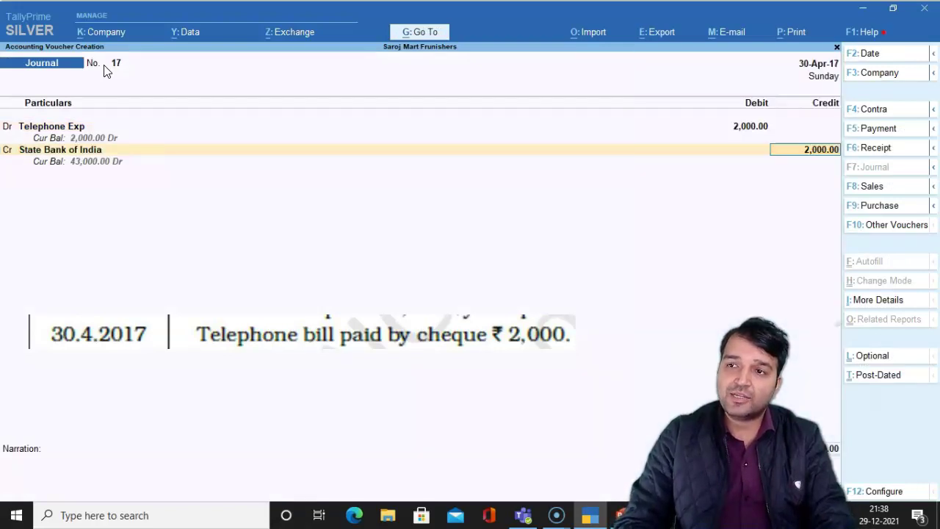
key("Return")
key("Return")
key("Return")
key("Return")
key("Return")
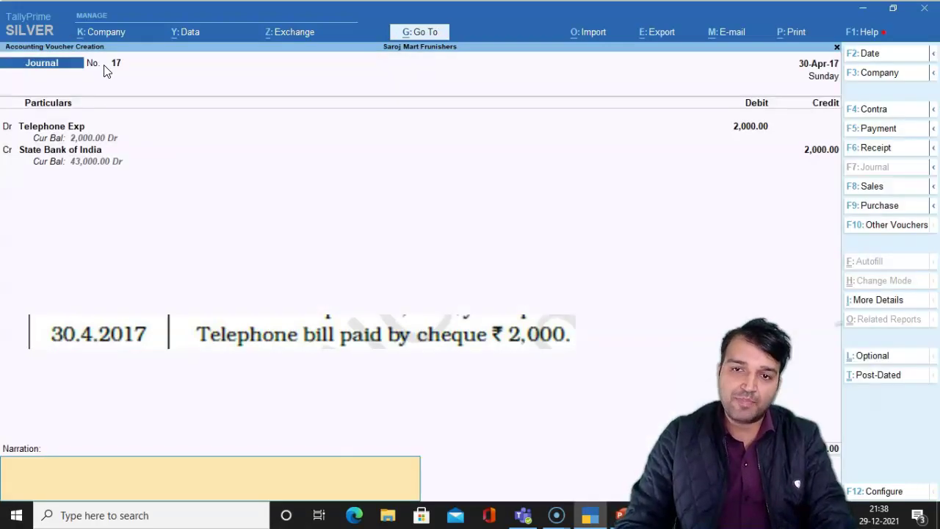
Add the narration "being telephne exp done" to the seventeenth journal voucher and save it
type("being tele")
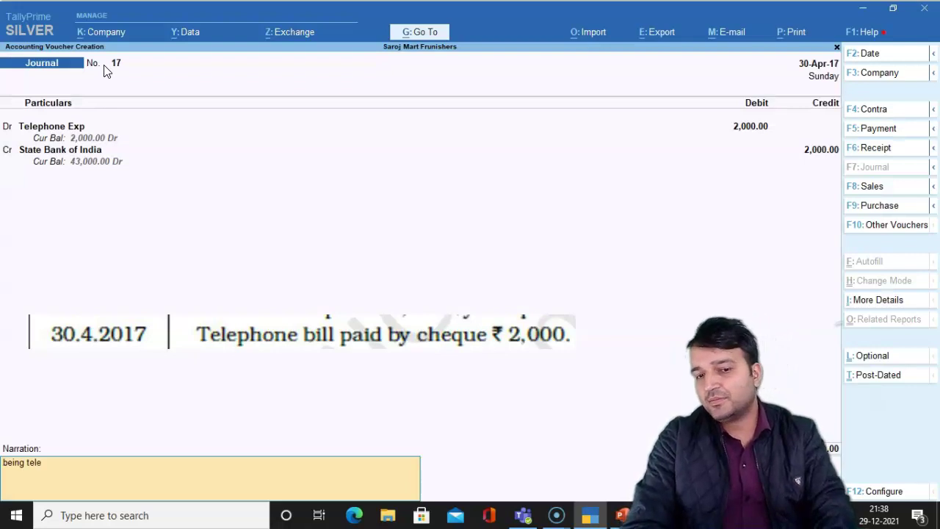
type("phne exp doen")
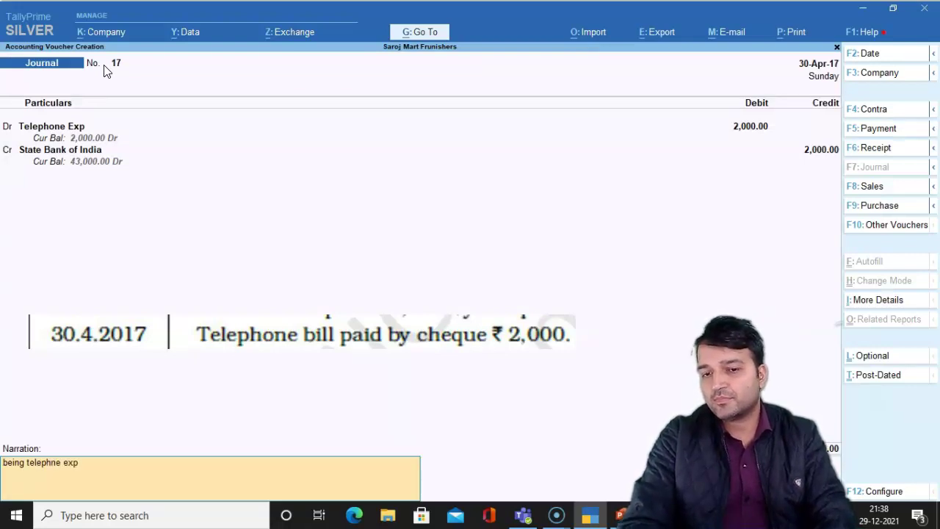
key("BackSpace")
key("BackSpace")
type("ne")
key("Return")
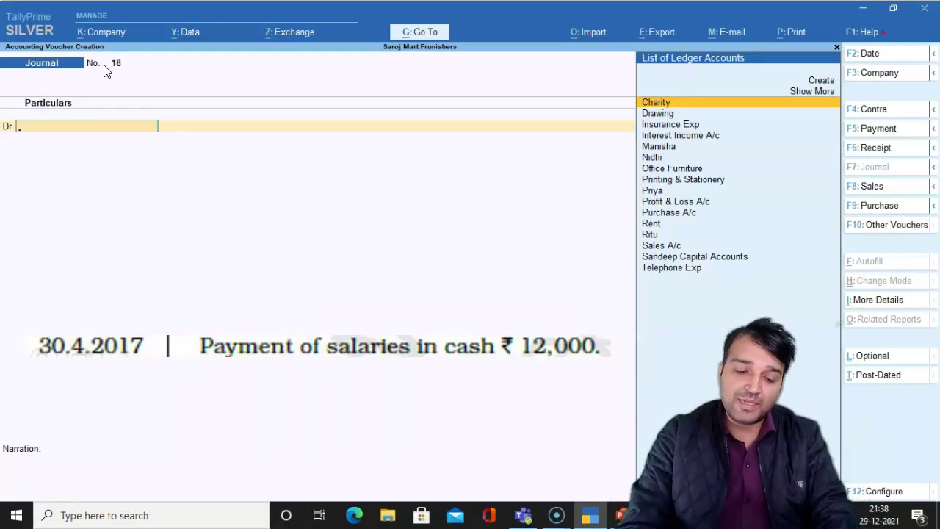
Start a new ledger named Salaries & Wages for the debit side of the eighteenth journal voucher
type("Sa")
key("BackSpace")
key("BackSpace")
key("alt+c")
type("Salaries")
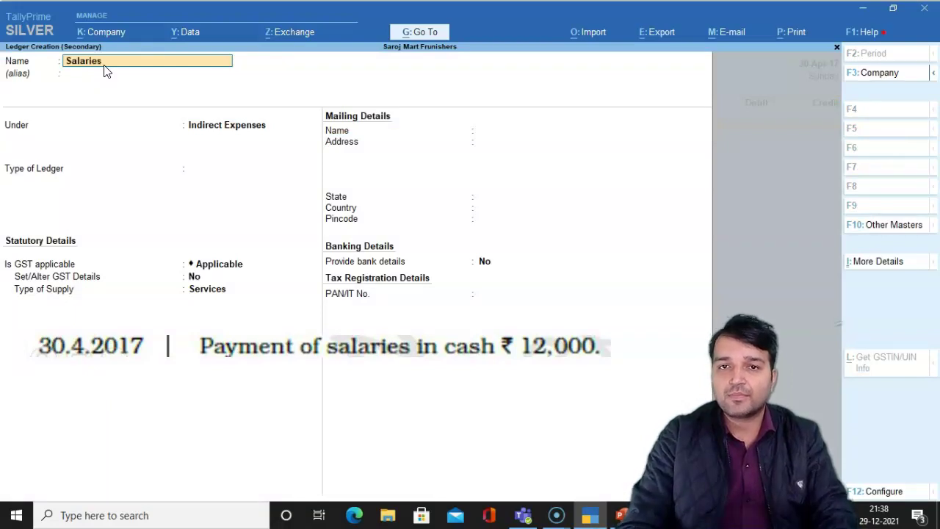
type(" &")
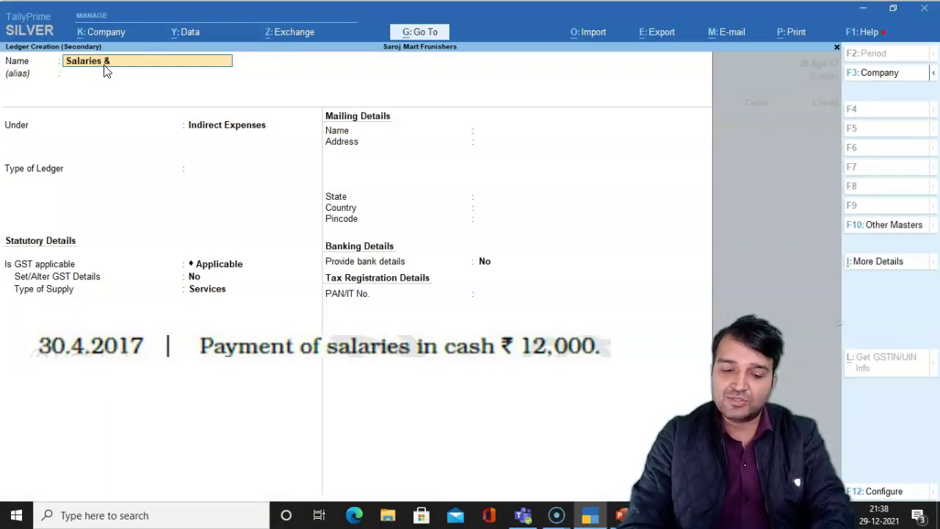
type(" Wages")
key("Return")
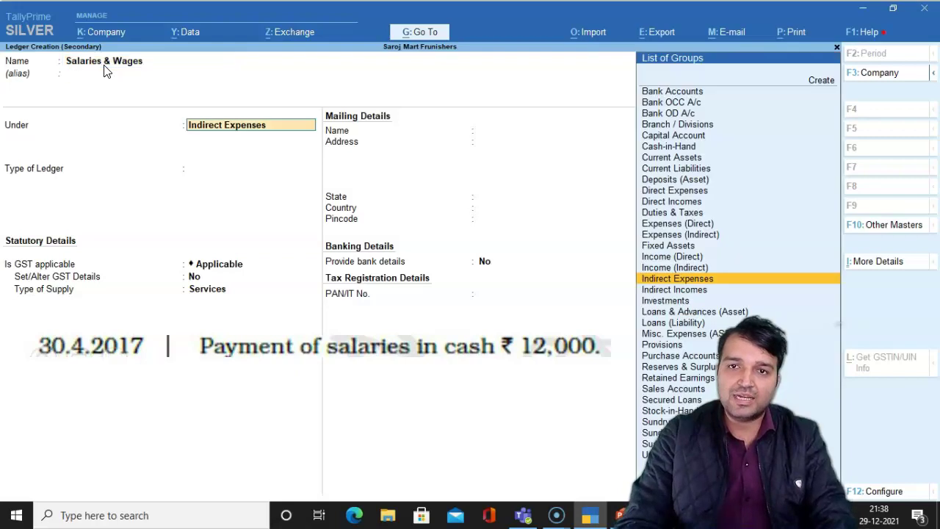
Place the Salaries & Wages ledger under Indirect Expenses and save it
type("Indi")
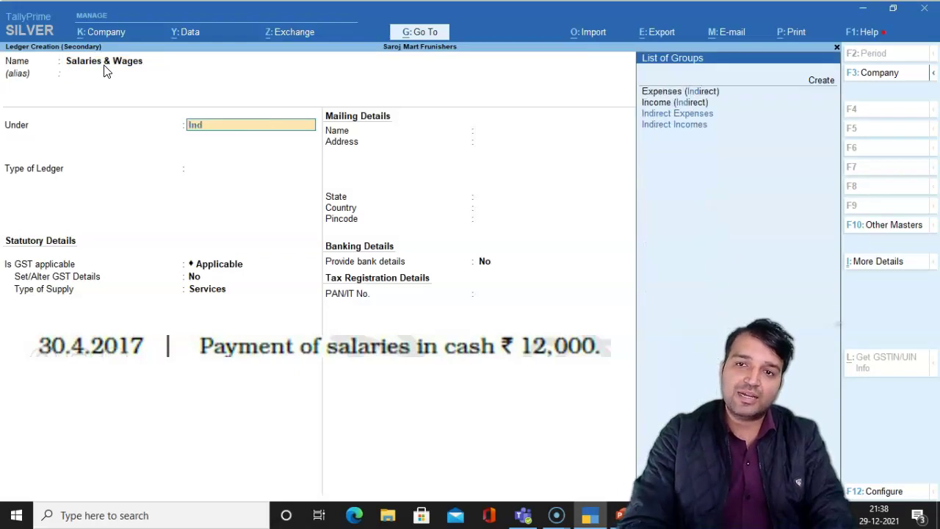
key("Down")
key("Up")
key("Return")
key("Return")
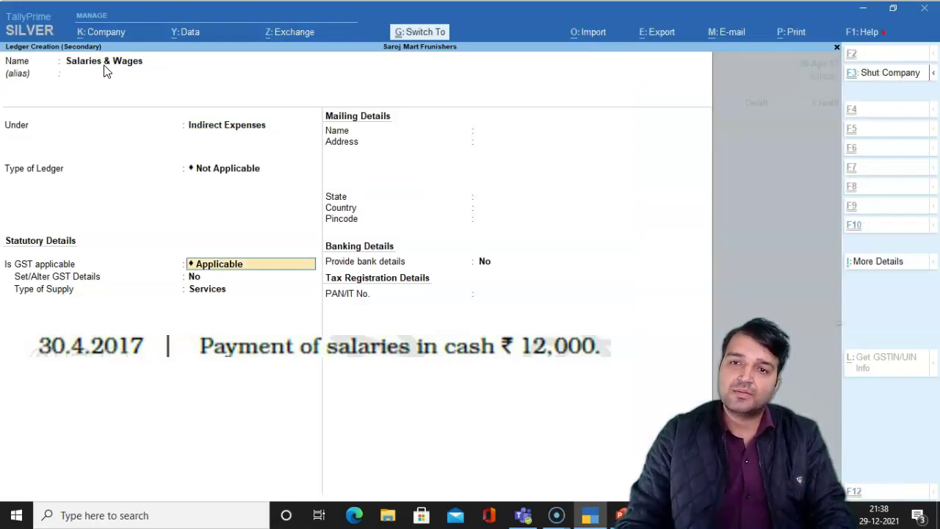
key("ctrl+a")
Debit Salaries & Wages with 12,000 and credit Cash with the same amount
type("12000")
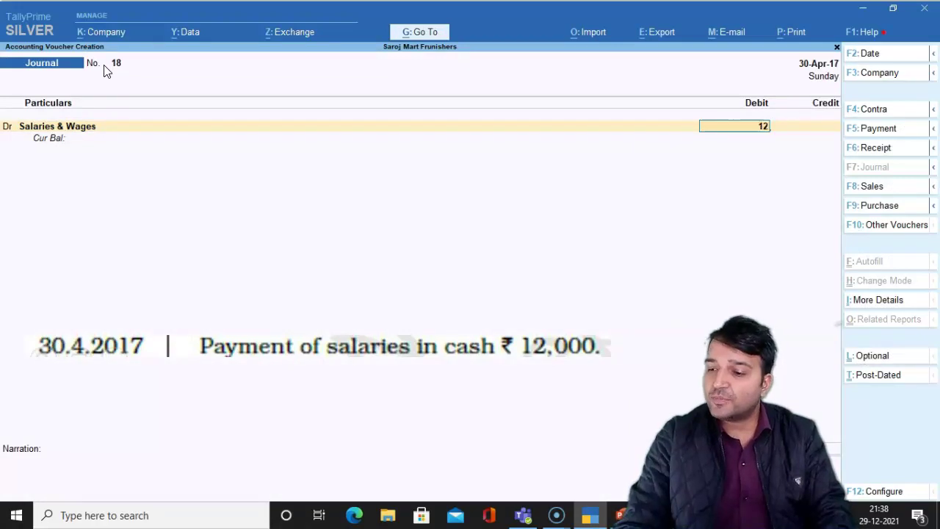
key("Return")
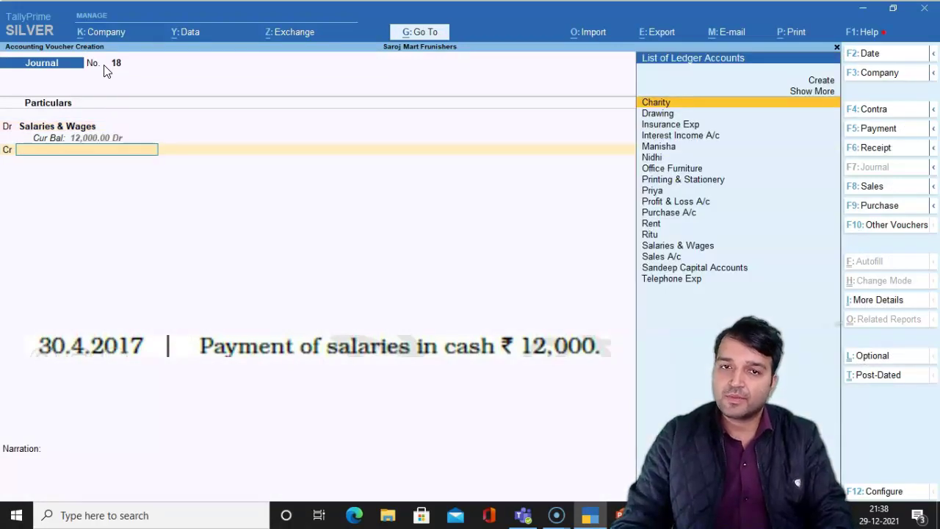
type("Cas")
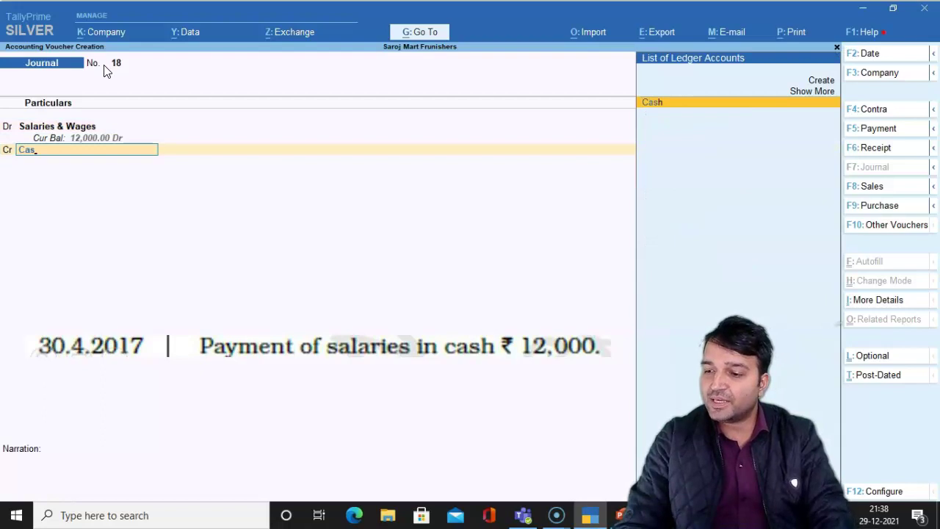
key("Return")
key("Return")
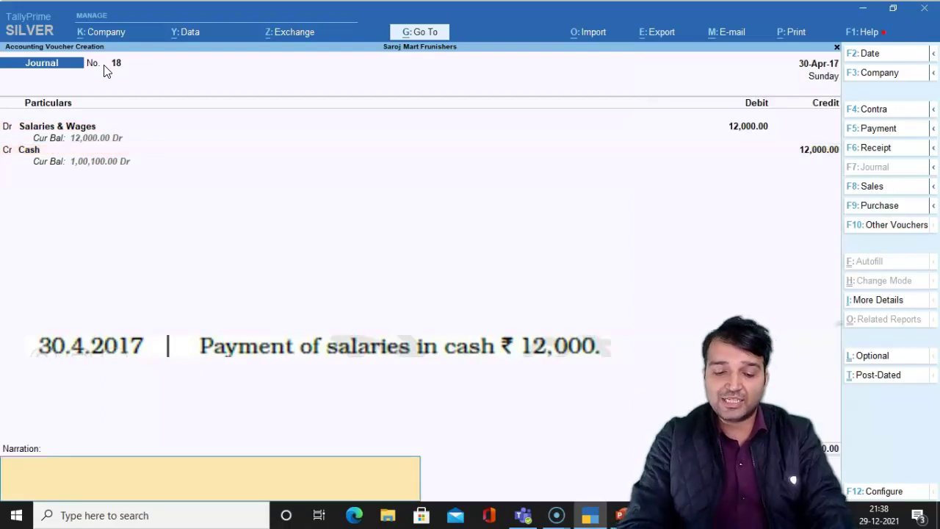
Add the narration "being salary and wages paid in cash for april month" to the eighteenth journal voucher, save it and leave voucher entry
type("being")
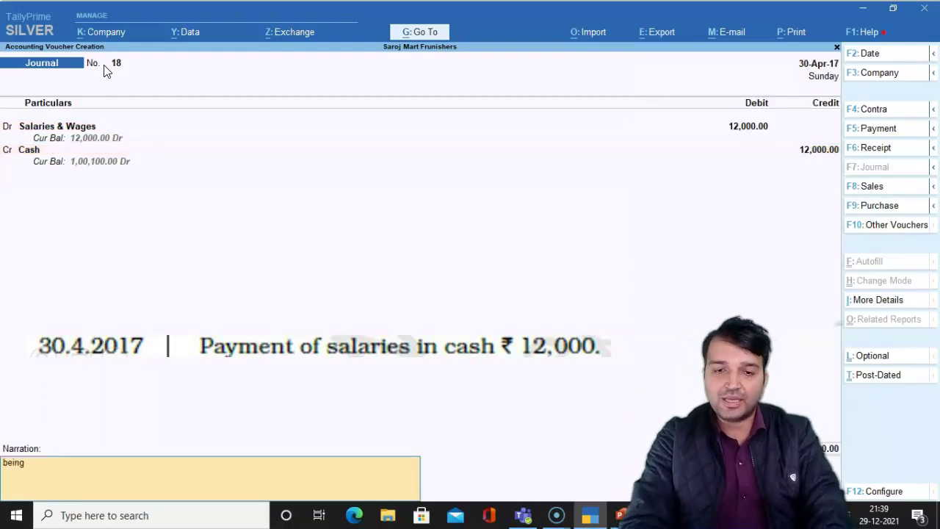
type(" salary and wages paid in cah")
key("BackSpace")
type("sh for april moth")
key("BackSpace")
type("nnth")
key("Return")
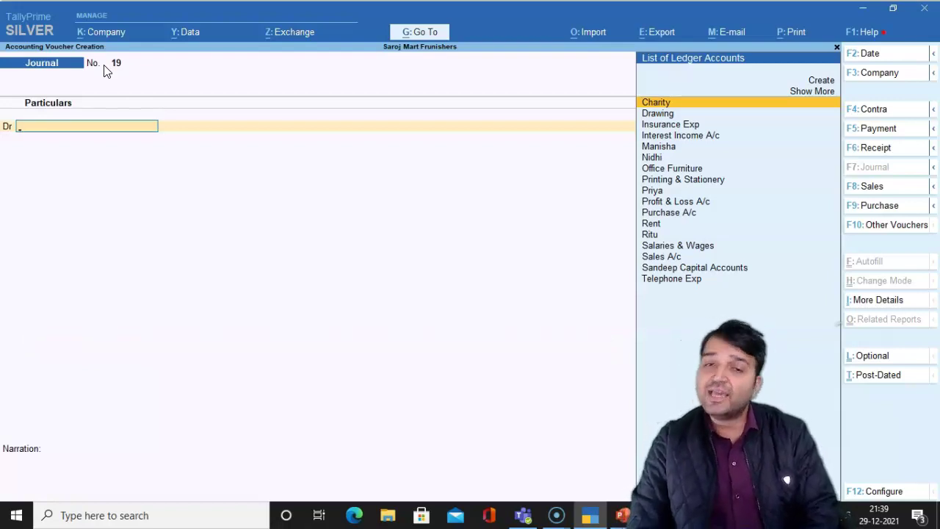
key("Escape")
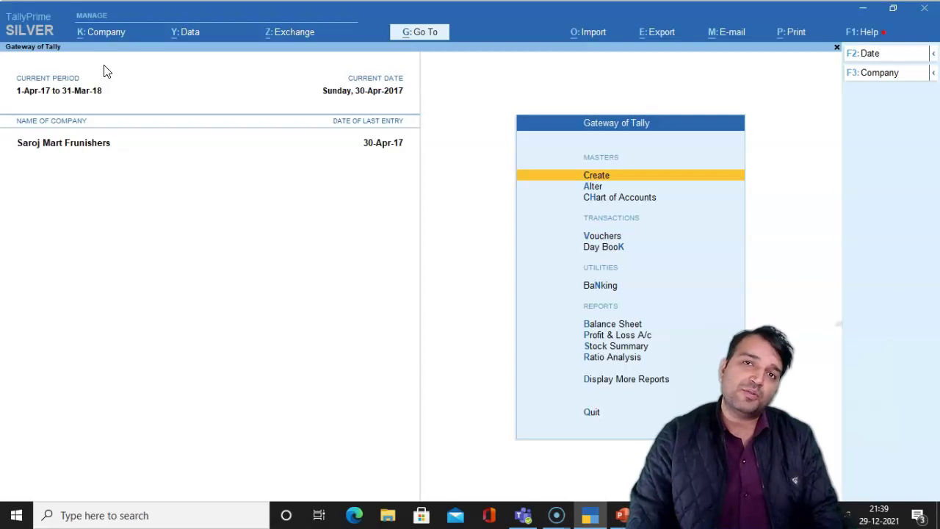
Review the company's Balance Sheet in detailed view, including the ledgers under Capital Account, and close it
key("Down")
key("Down")
key("Down")
key("Down")
key("Down")
key("Down")
key("Down")
key("Down")
key("Down")
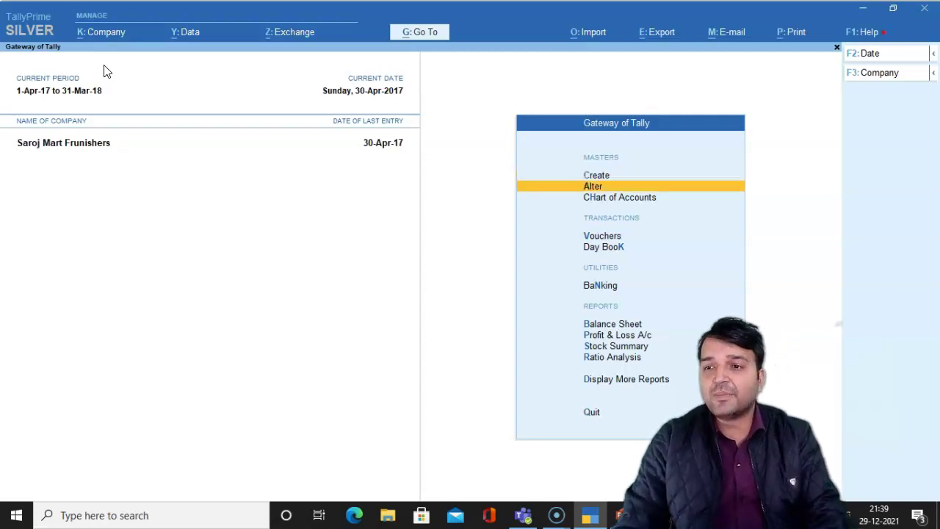
key("Up")
key("Up")
key("Up")
key("Return")
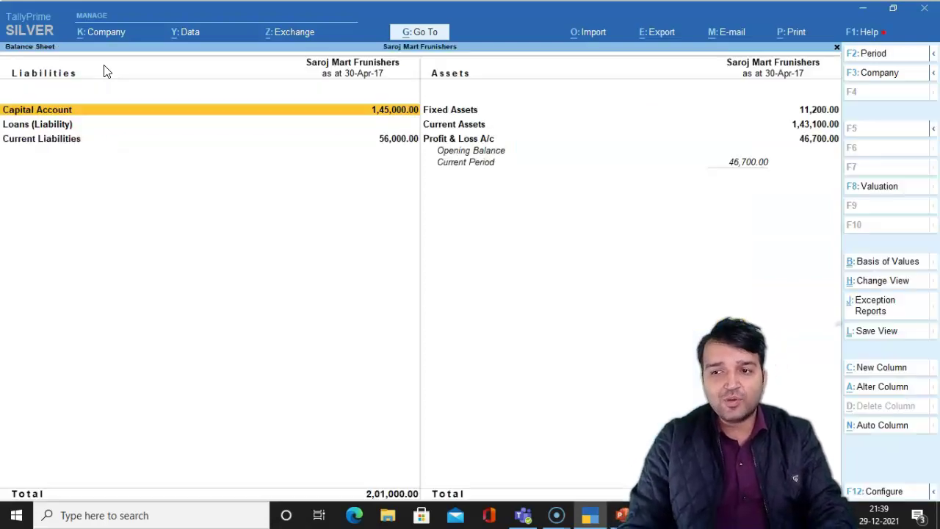
key("alt+F5")
key("Down")
key("Down")
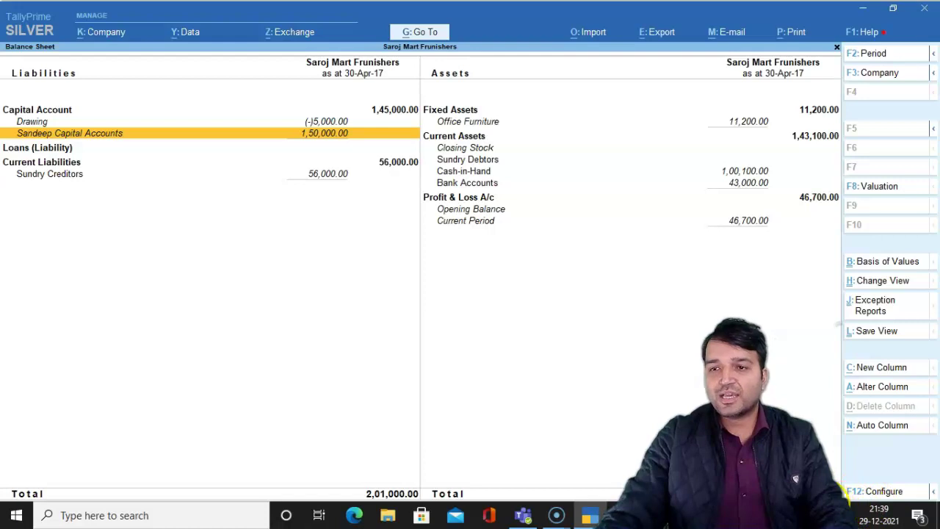
key("Escape")
Display the Profit & Loss A/c report in detailed view
key("Down")
key("Down")
key("Down")
key("Down")
key("Down")
key("Down")
key("Down")
key("Down")
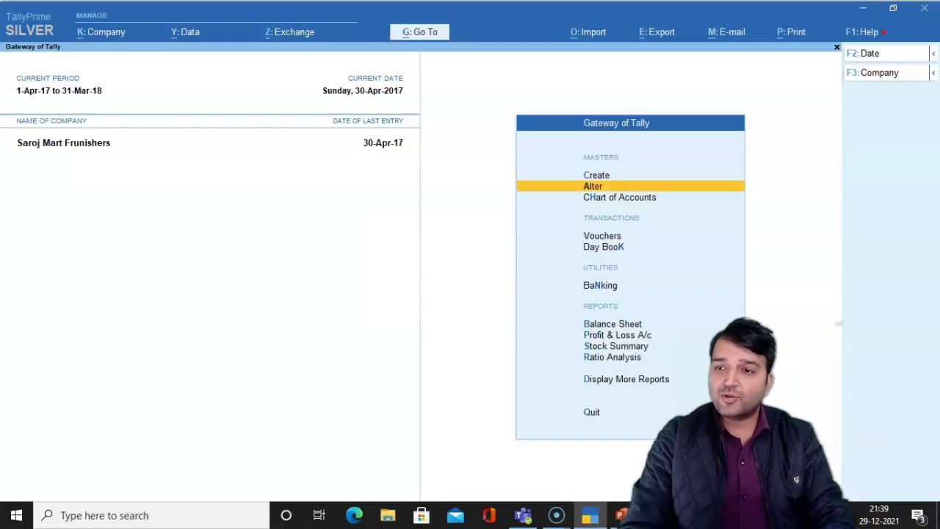
key("Up")
key("Return")
key("alt+F5")
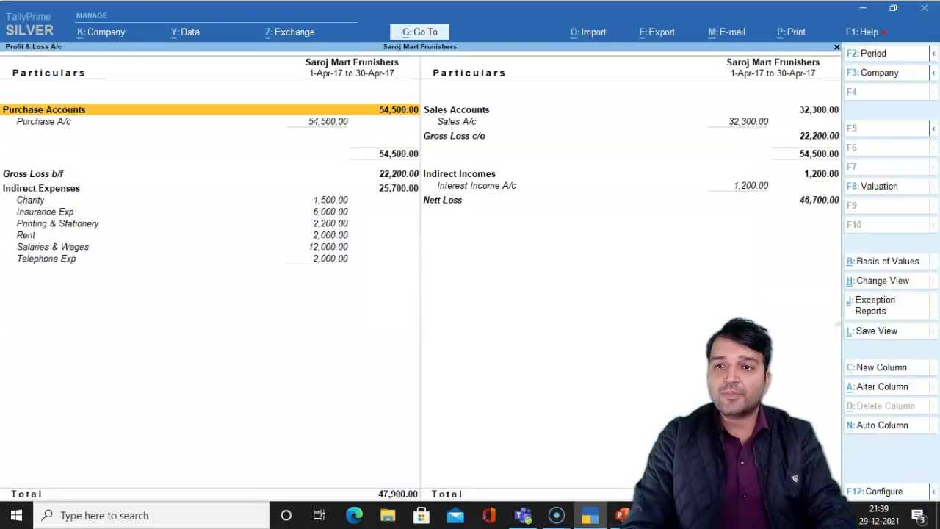
Examine the expense and income entries of the Profit & Loss A/c on both sides and close the report
key("Down")
key("Down")
key("Down")
key("Down")
key("Down")
key("Down")
key("Down")
key("Down")
key("Right")
key("Left")
key("Right")
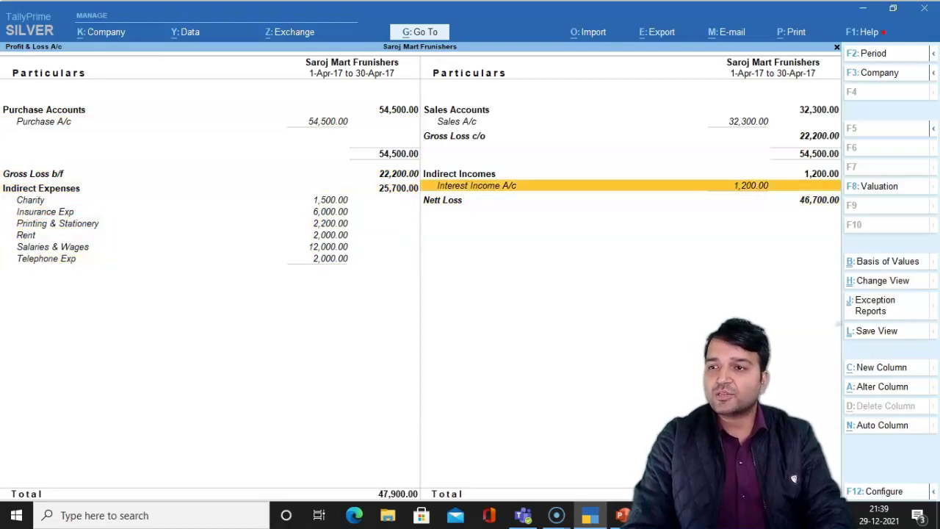
key("Down")
key("Up")
key("Up")
key("Up")
key("Up")
key("Down")
key("Left")
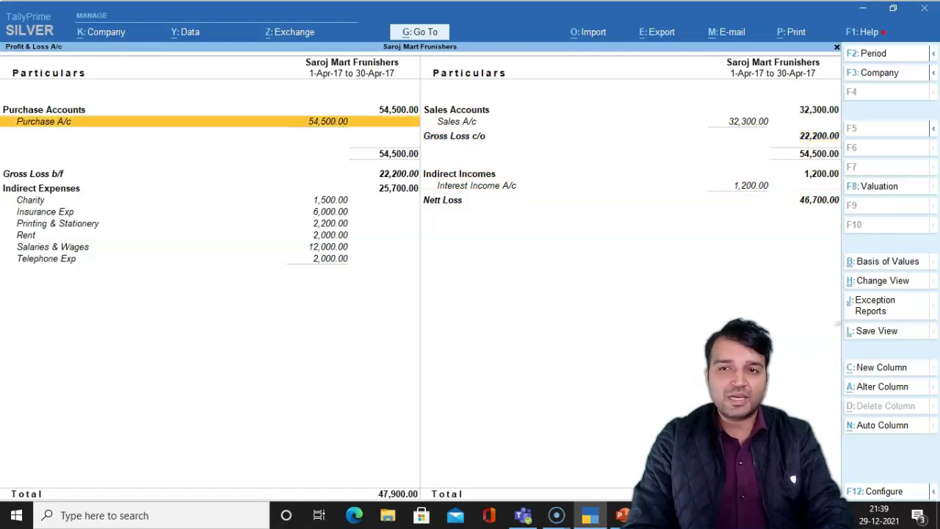
key("Escape")
key("Escape")
key("Escape")
Review the Trial Balance in detailed view with the ledgers under each group, and close it
key("Down")
key("Down")
key("Down")
key("Down")
key("Down")
key("Down")
key("Down")
key("Down")
key("Down")
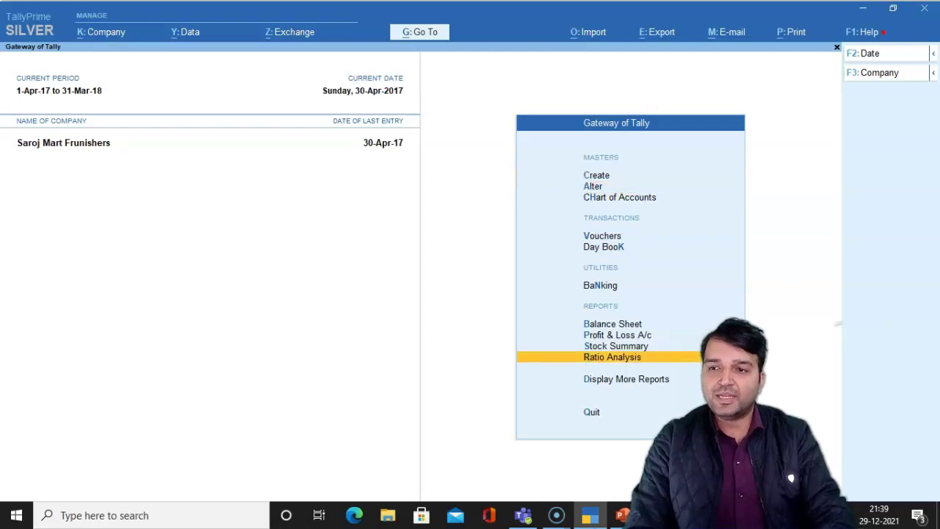
key("Down")
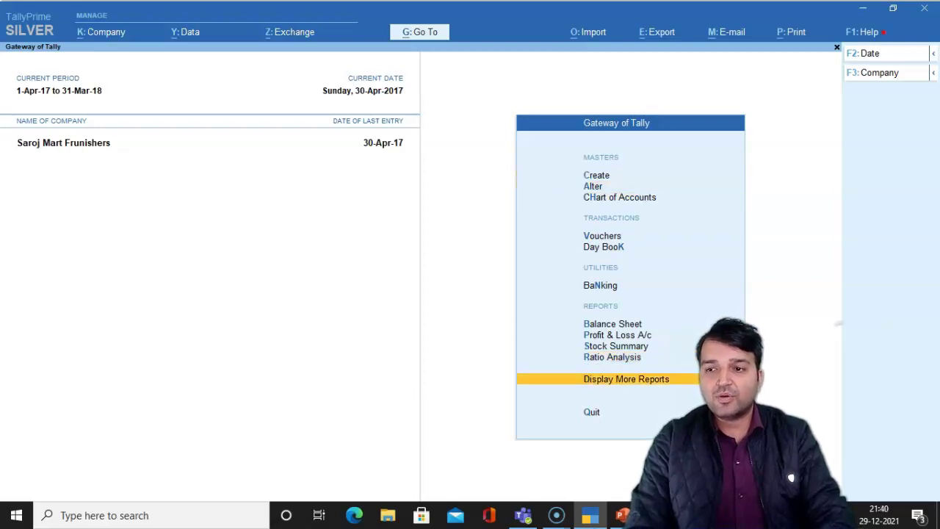
key("Return")
key("Down")
key("Down")
key("Up")
key("Up")
key("Return")
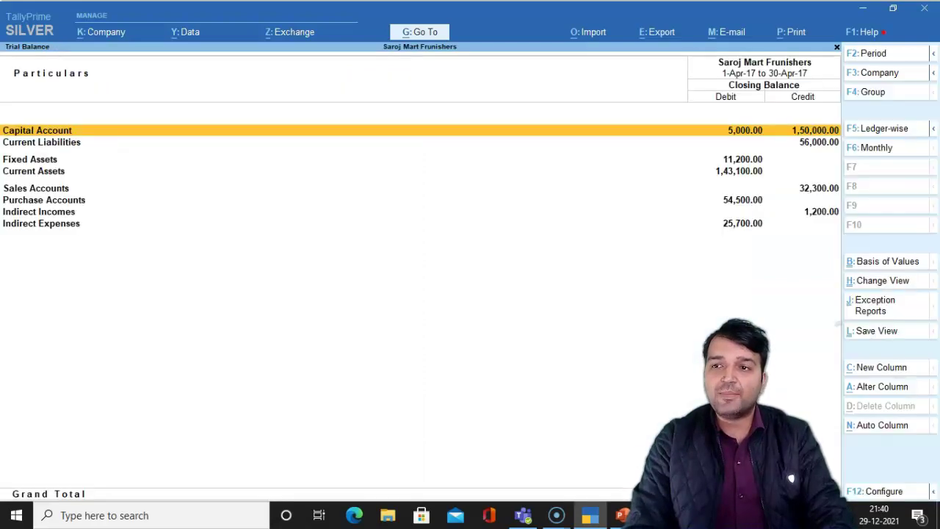
key("alt+F5")
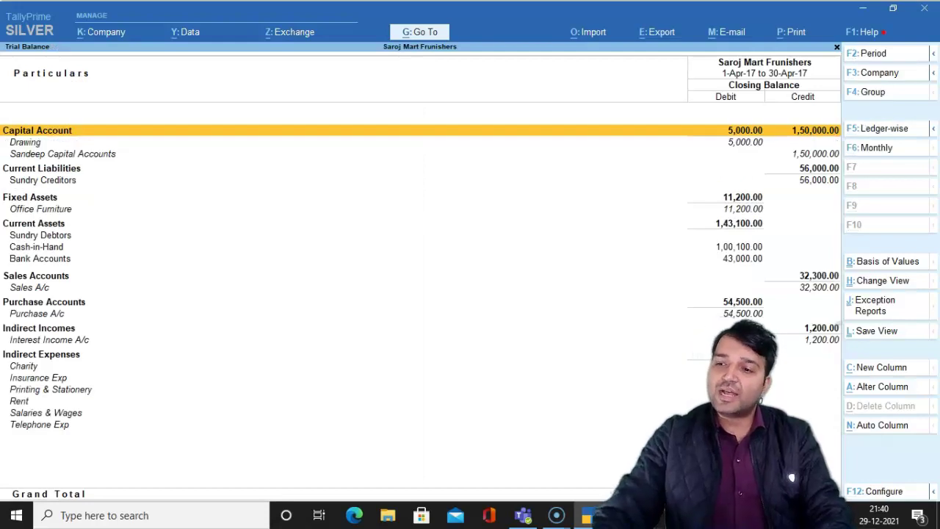
key("Escape")
View the monthly Cash Flow report and close it
key("Down")
key("Down")
key("Down")
key("Up")
key("Up")
key("Down")
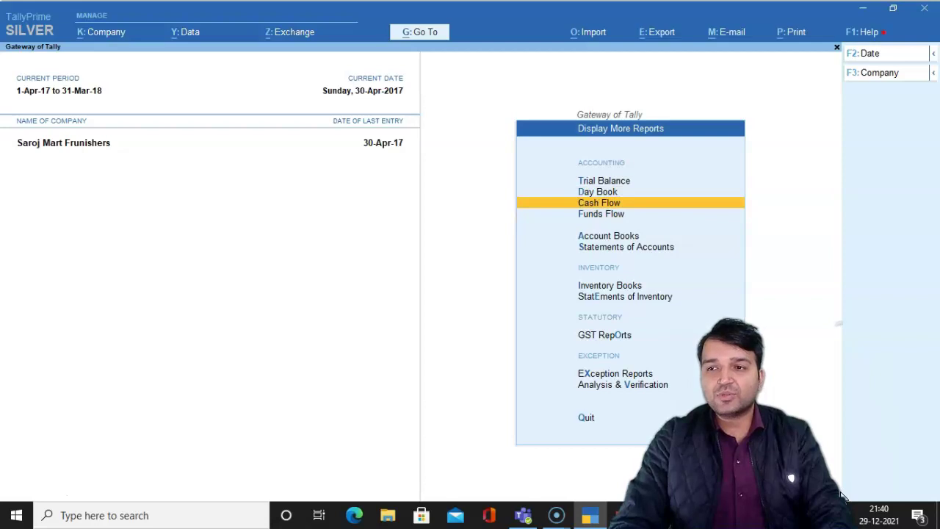
key("Return")
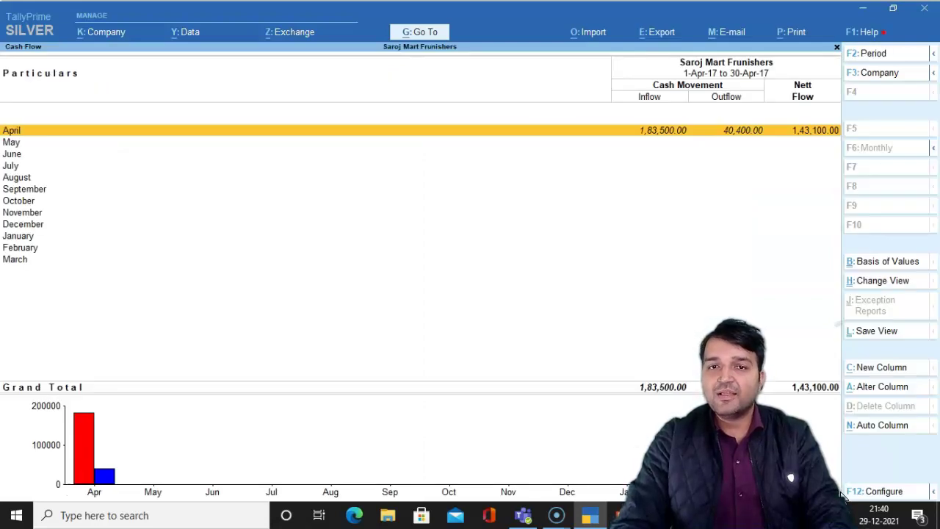
key("Escape")
View the Cash ledger from the Account Books and return to the ledger selection
key("Down")
key("Down")
key("Return")
key("Down")
key("Return")
type("Cas")
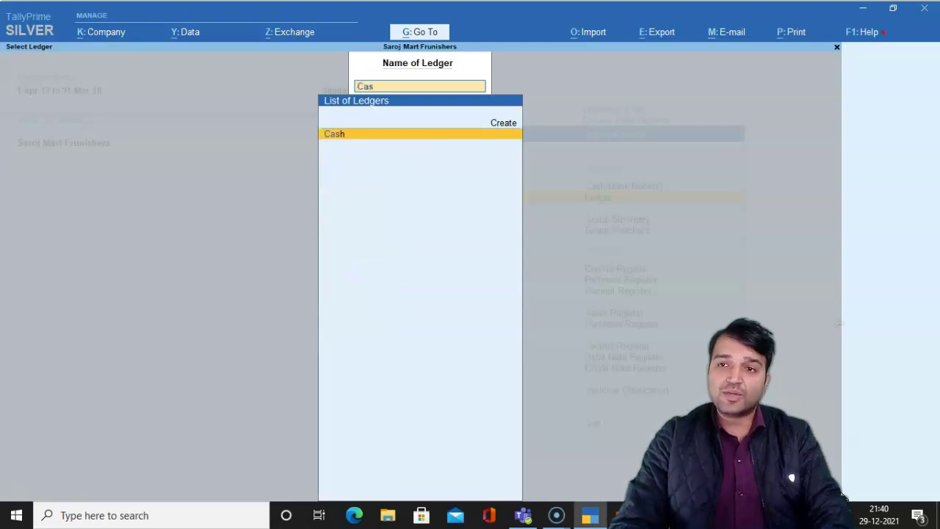
key("Return")
key("Escape")
View the ledger of the party listed directly after Interest Income A/c and return to the ledger selection
key("Down")
key("Down")
key("Down")
key("Down")
key("Down")
key("Down")
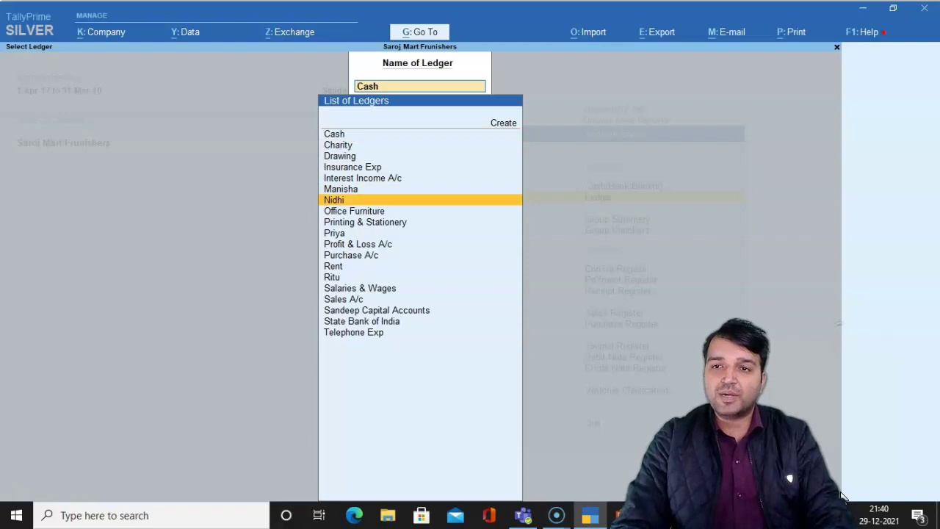
key("Up")
key("Return")
key("Escape")
Review the voucher entries of the party ledger listed directly before Office Furniture, and return to the Gateway of Tally
key("Down")
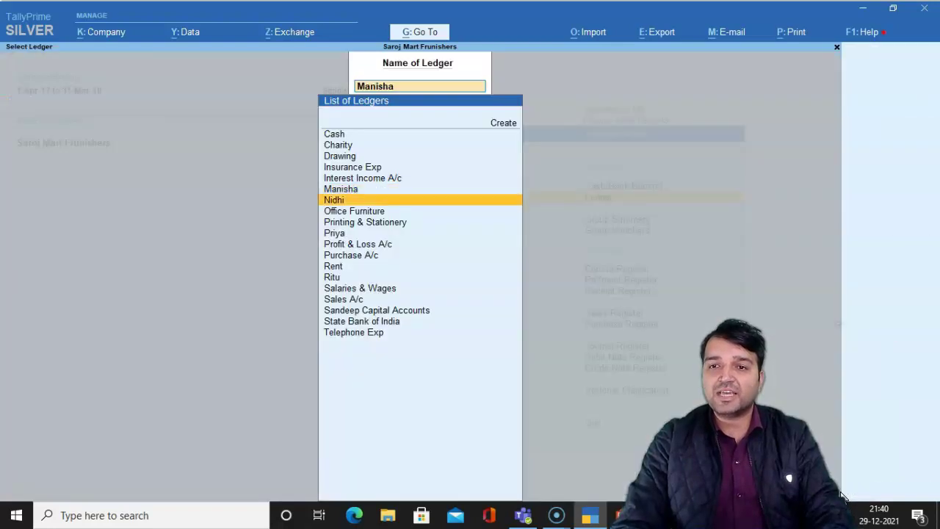
key("Return")
key("Down")
key("Up")
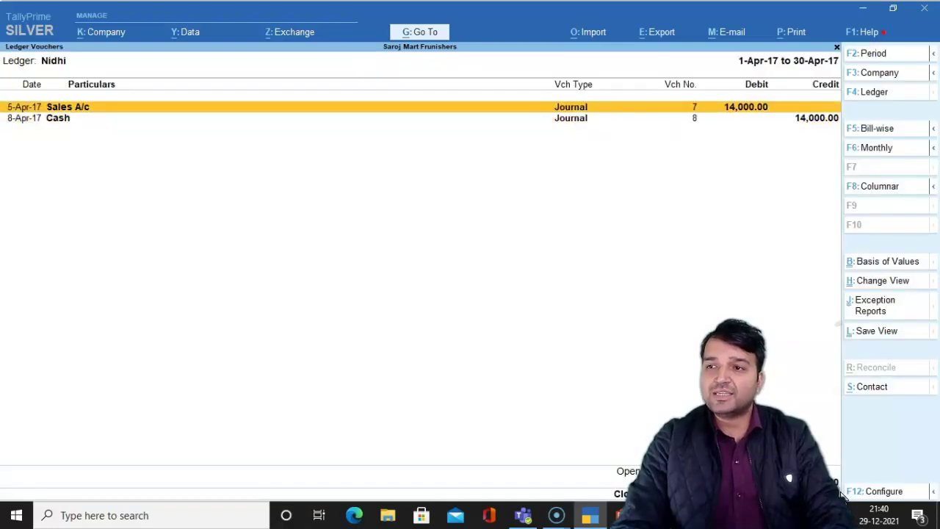
key("Down")
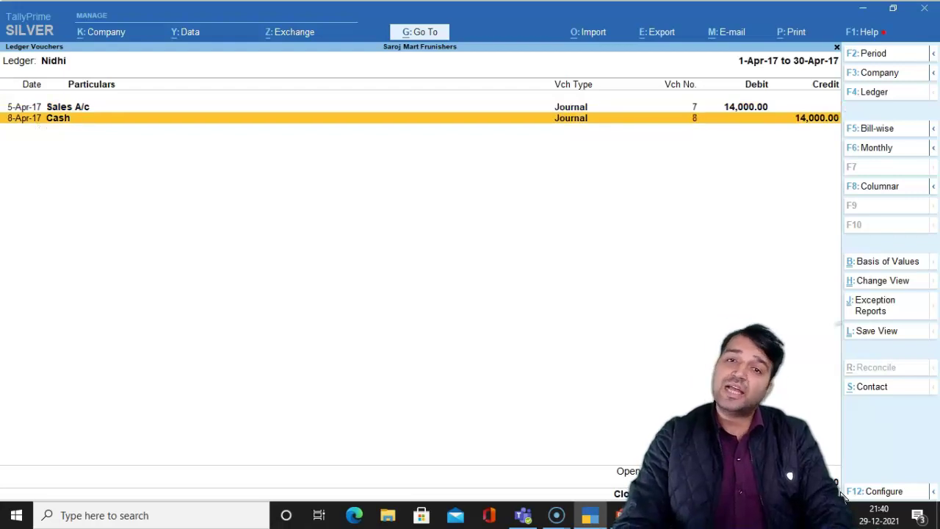
key("Escape")
key("Escape")
key("Escape")
key("Escape")
key("Escape")
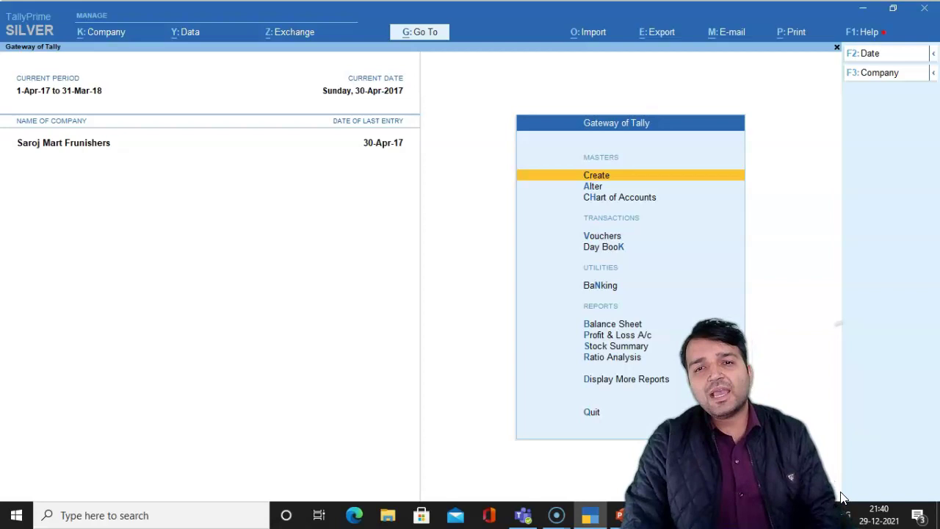